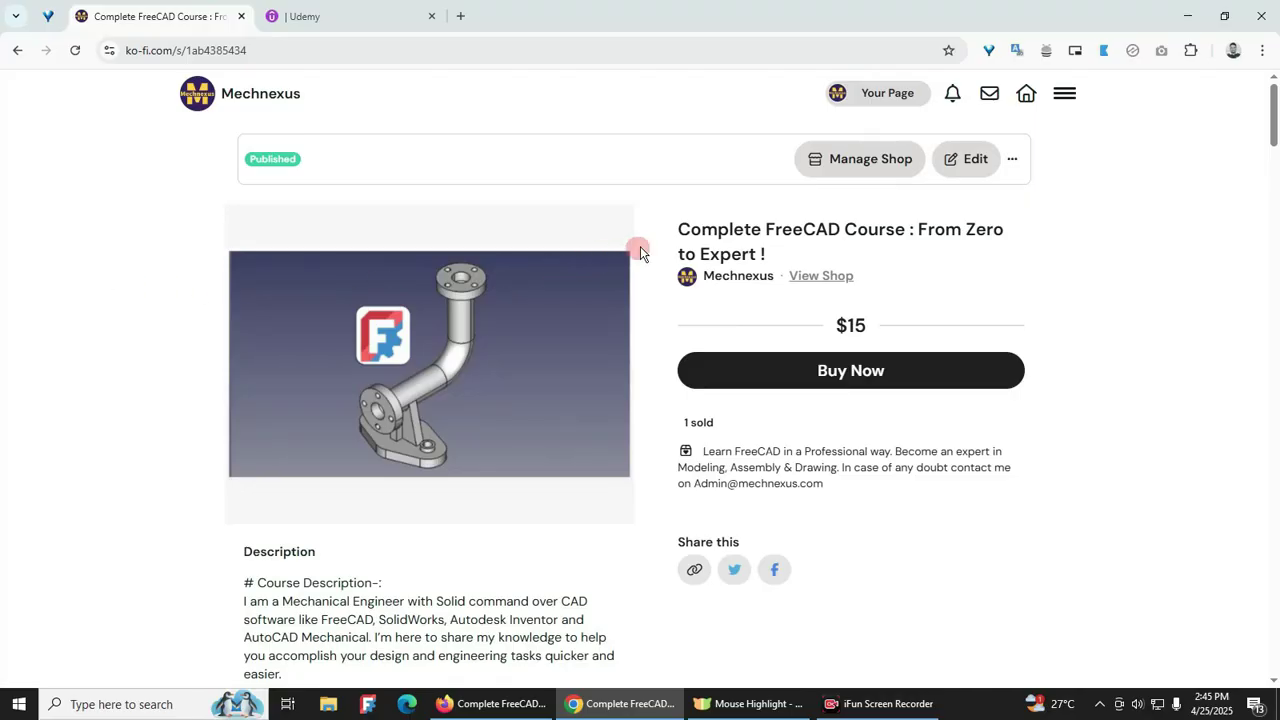
Step: Highlight the course title on the Ko-fi page and the $14.99 price paid in the Udemy revenue report
left_click_drag(677, 228, 1005, 250)
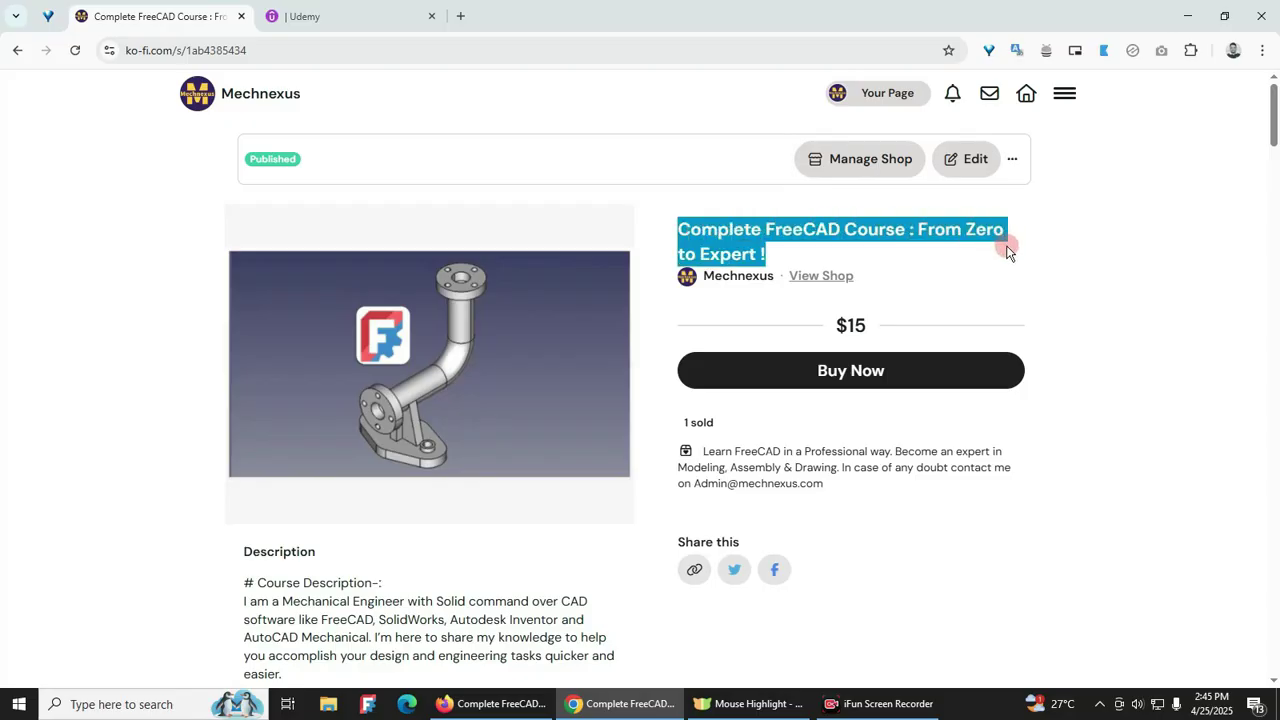
left_click(168, 415)
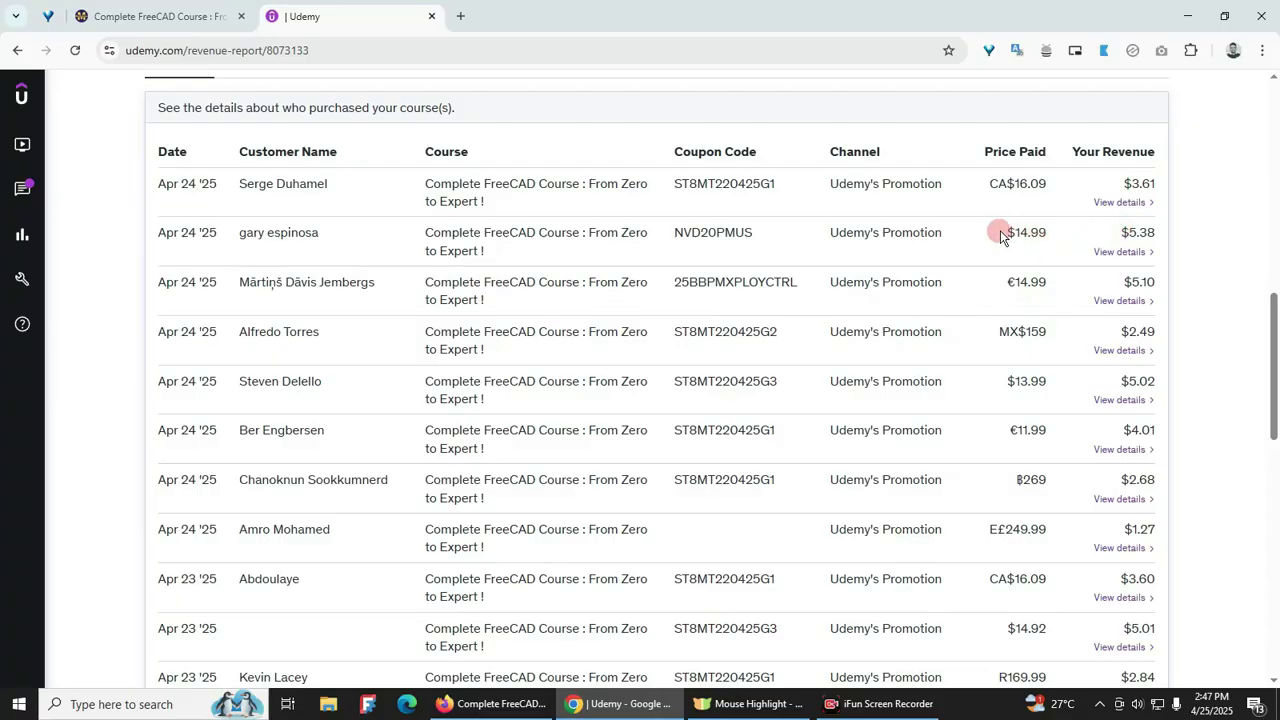
left_click_drag(1000, 234, 1050, 236)
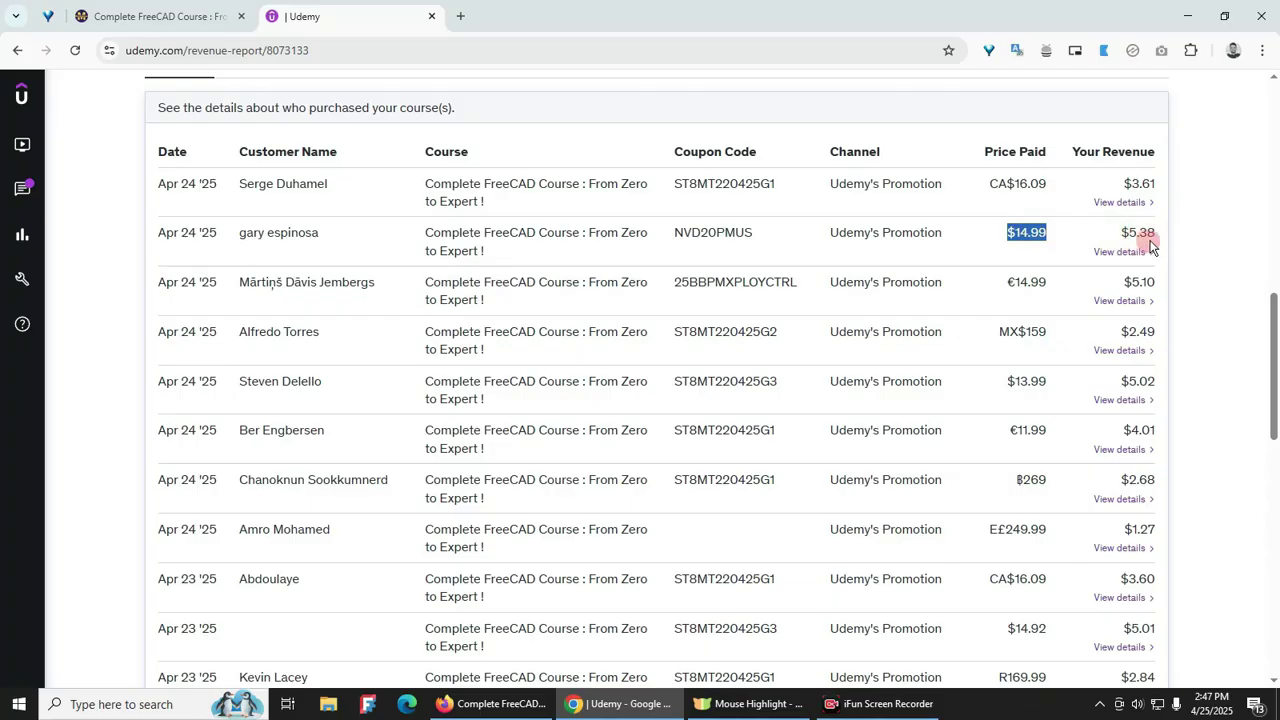
Step: Switch to Firefox and review the Udemy course page and its curriculum, expanding the Miscellaneous Part Modeling in FreeCAD section
left_click(492, 704)
scroll(566, 468, "up", 5)
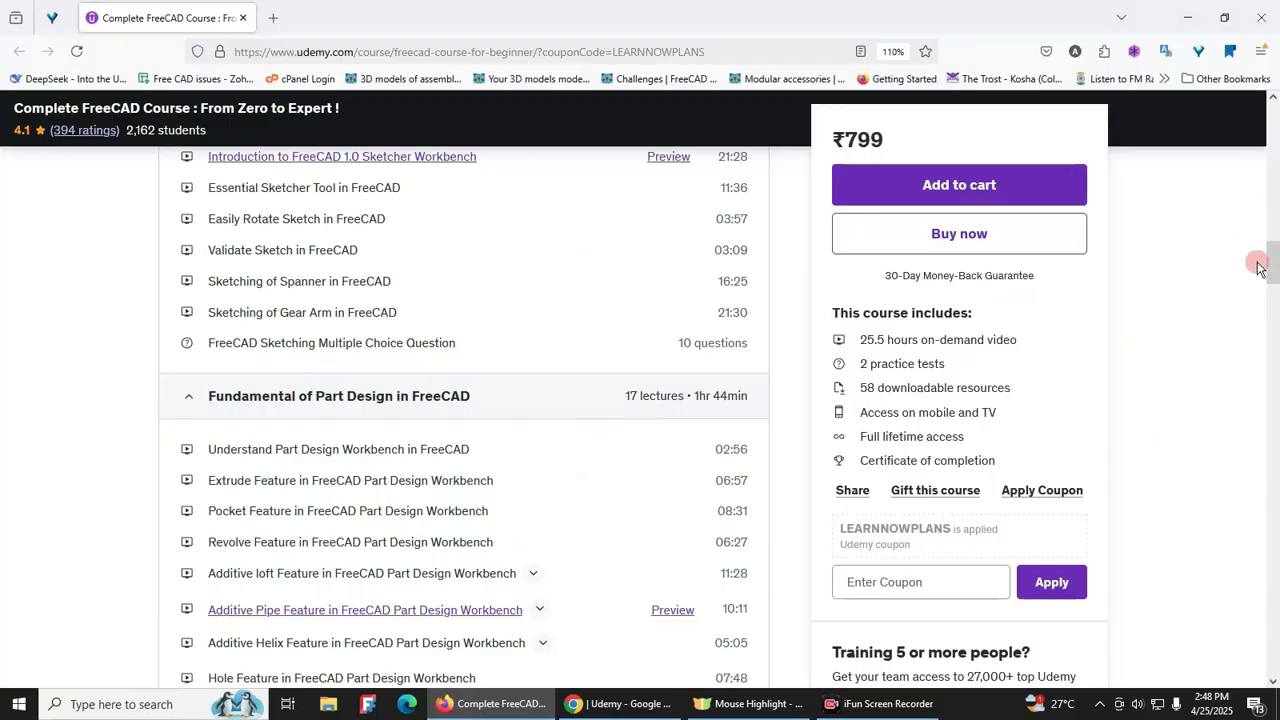
left_click_drag(1272, 262, 1272, 97)
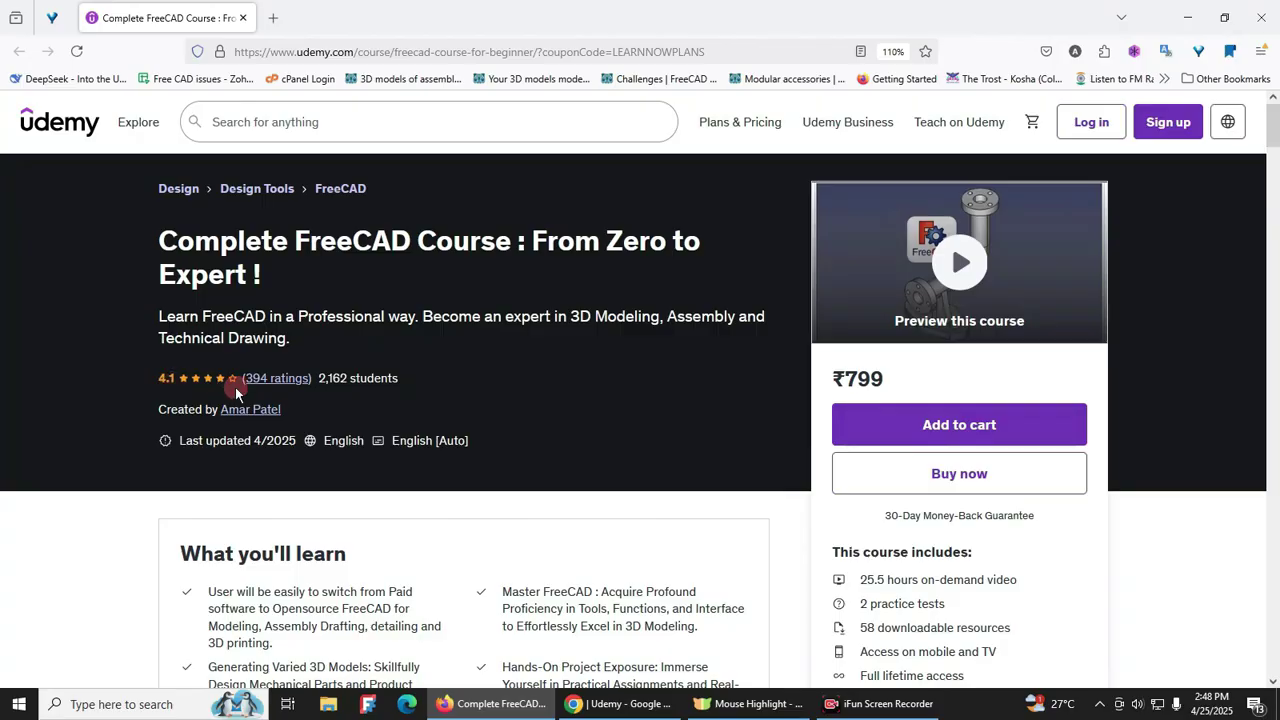
scroll(652, 400, "down", 5)
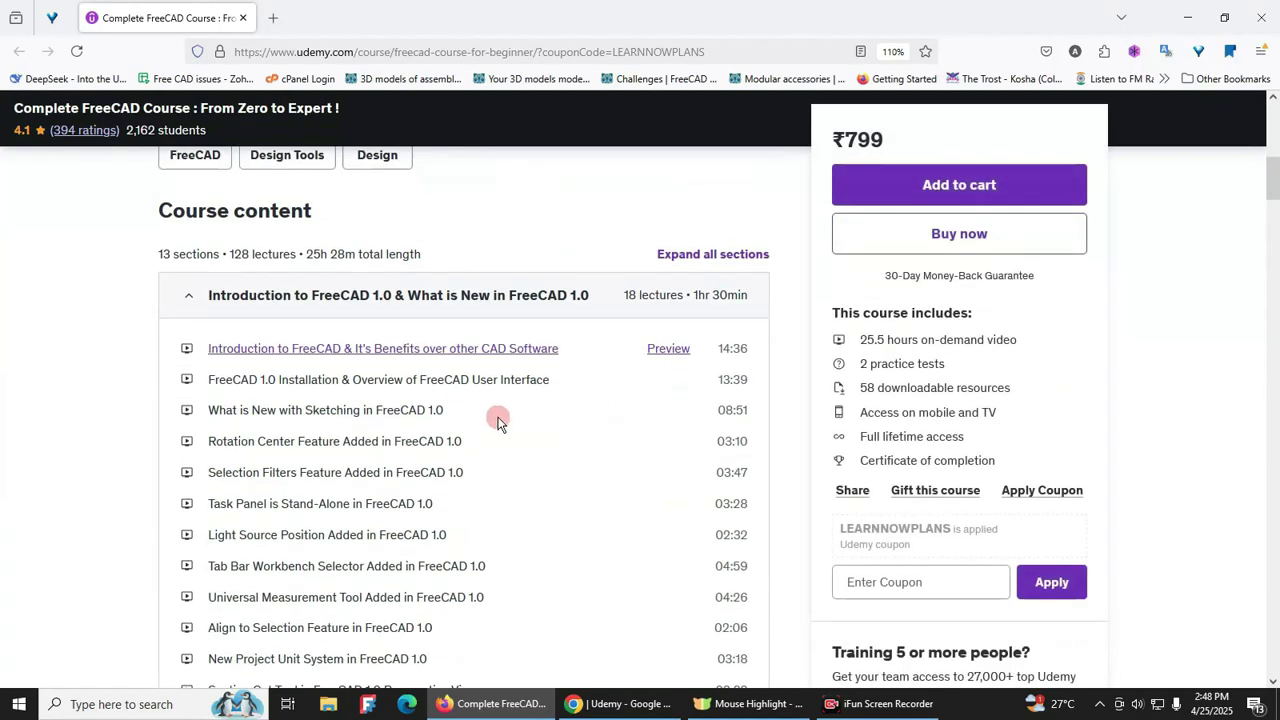
scroll(330, 315, "down", 3)
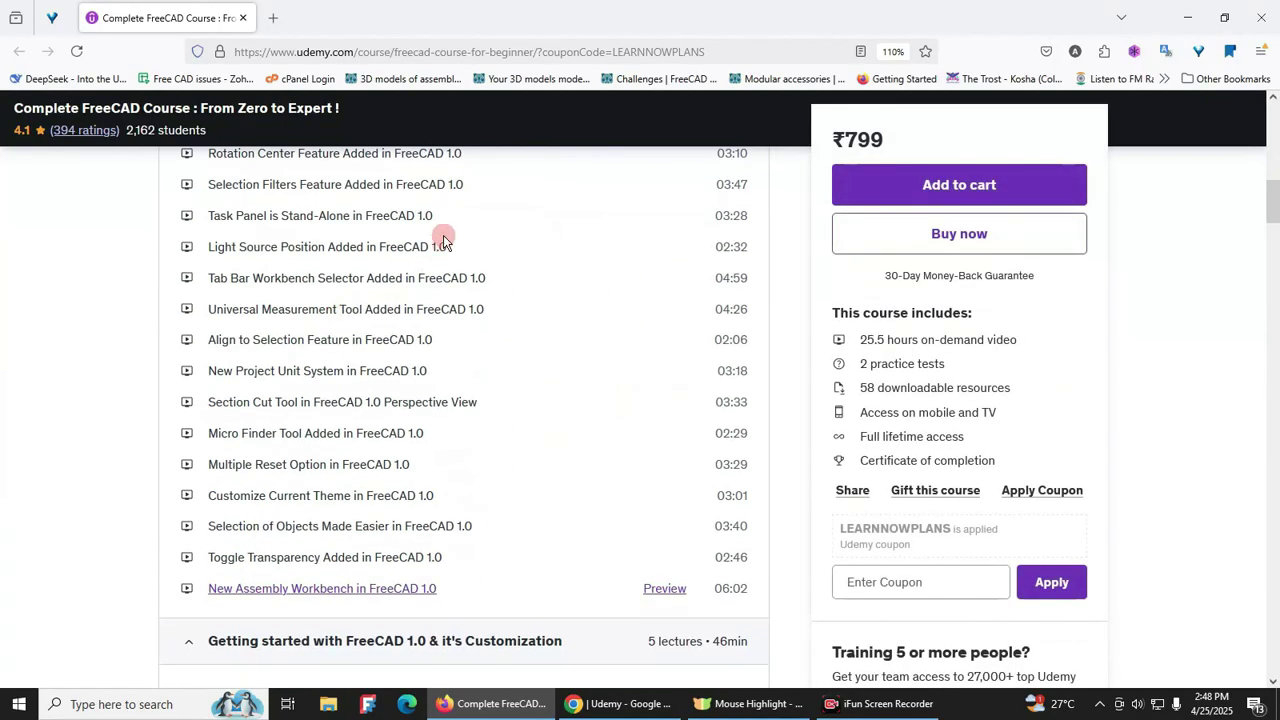
scroll(350, 481, "down", 8)
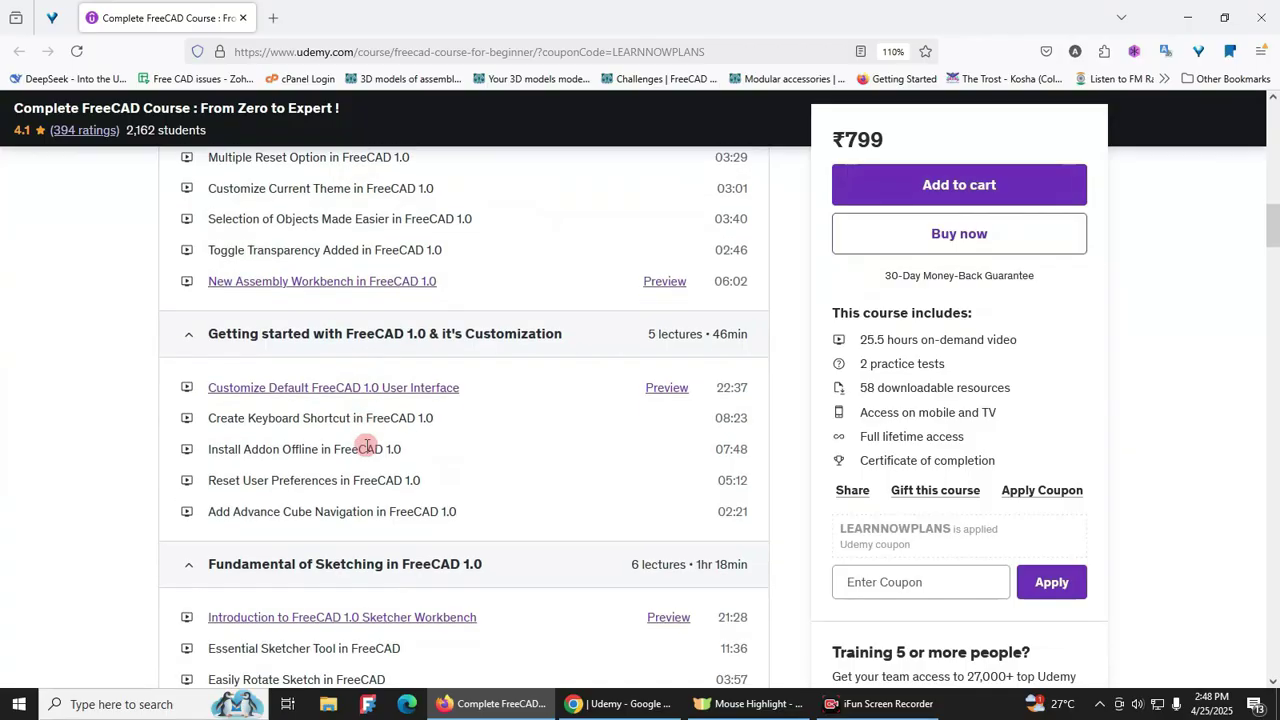
scroll(350, 481, "down", 15)
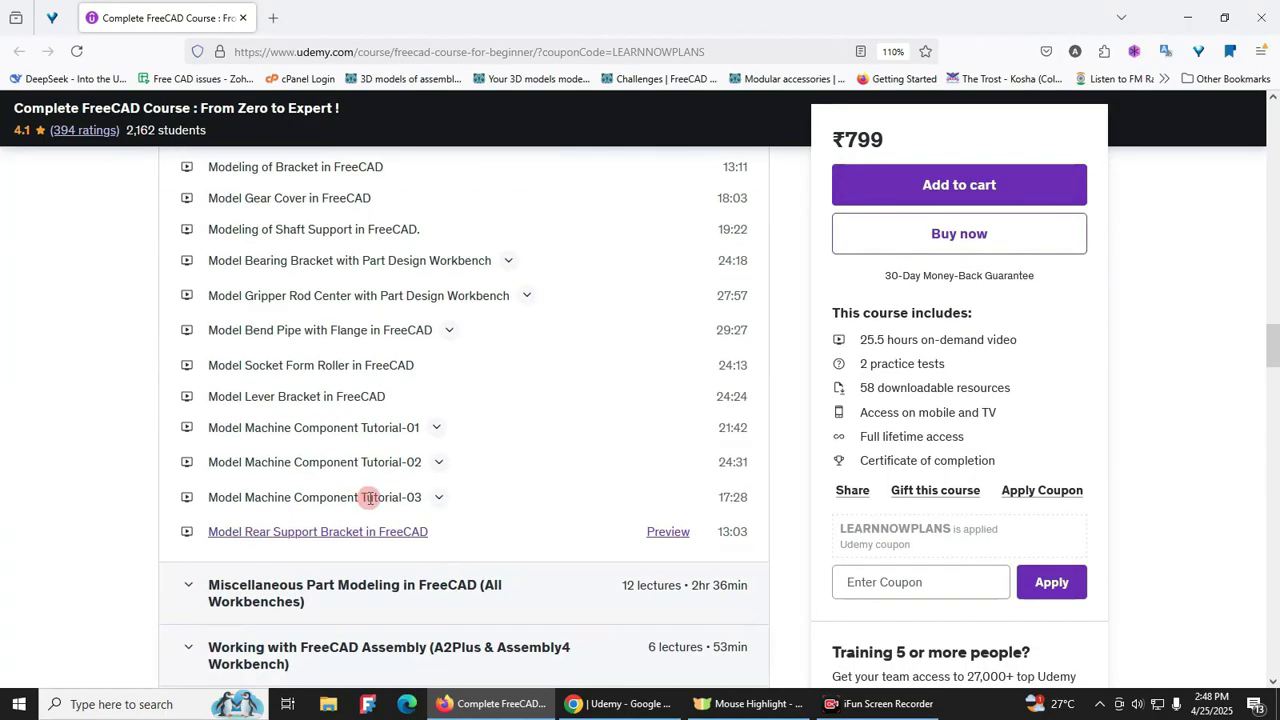
left_click(333, 310)
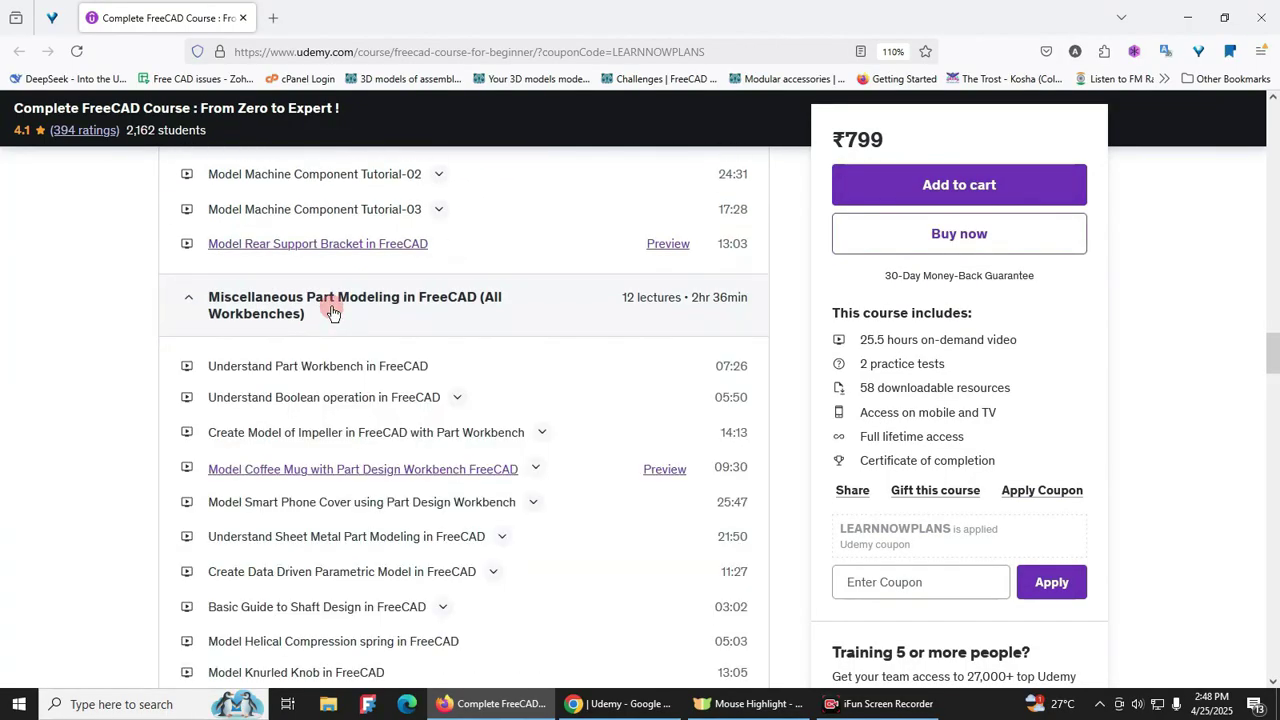
Step: Compare the Udemy revenue report in Chrome with the header of the Udemy course page in Firefox
left_click(590, 702)
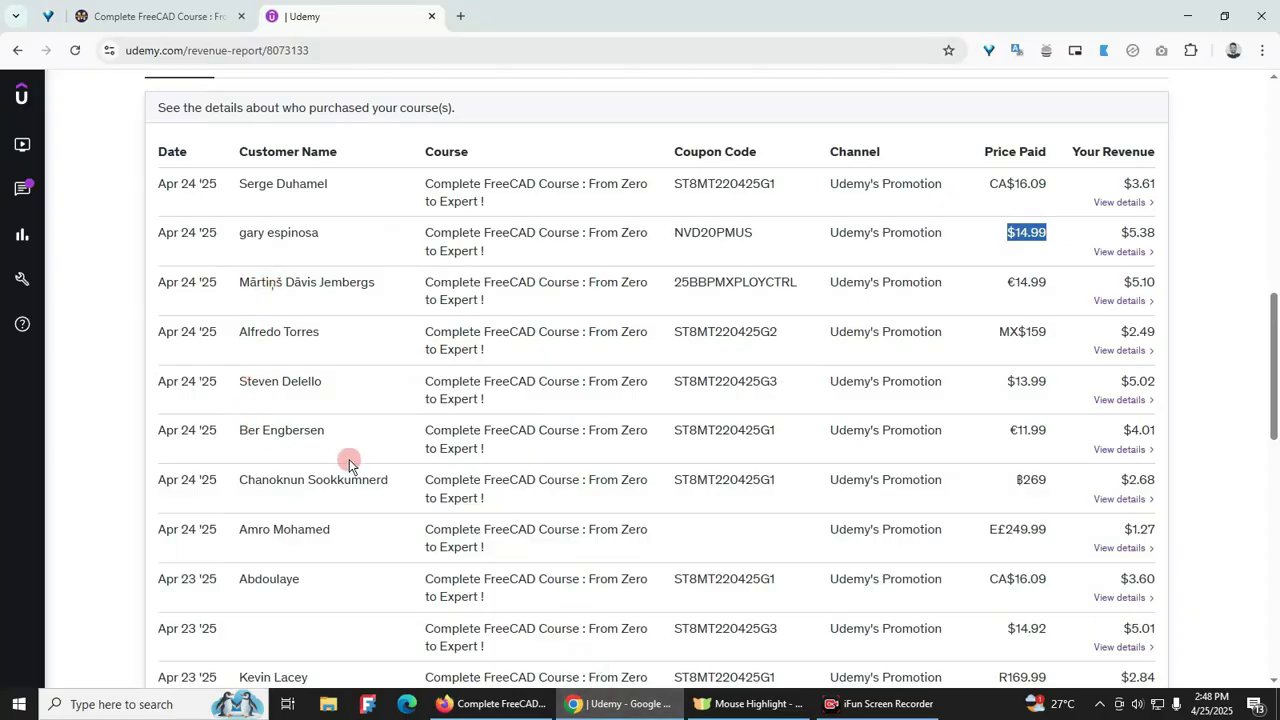
left_click(480, 703)
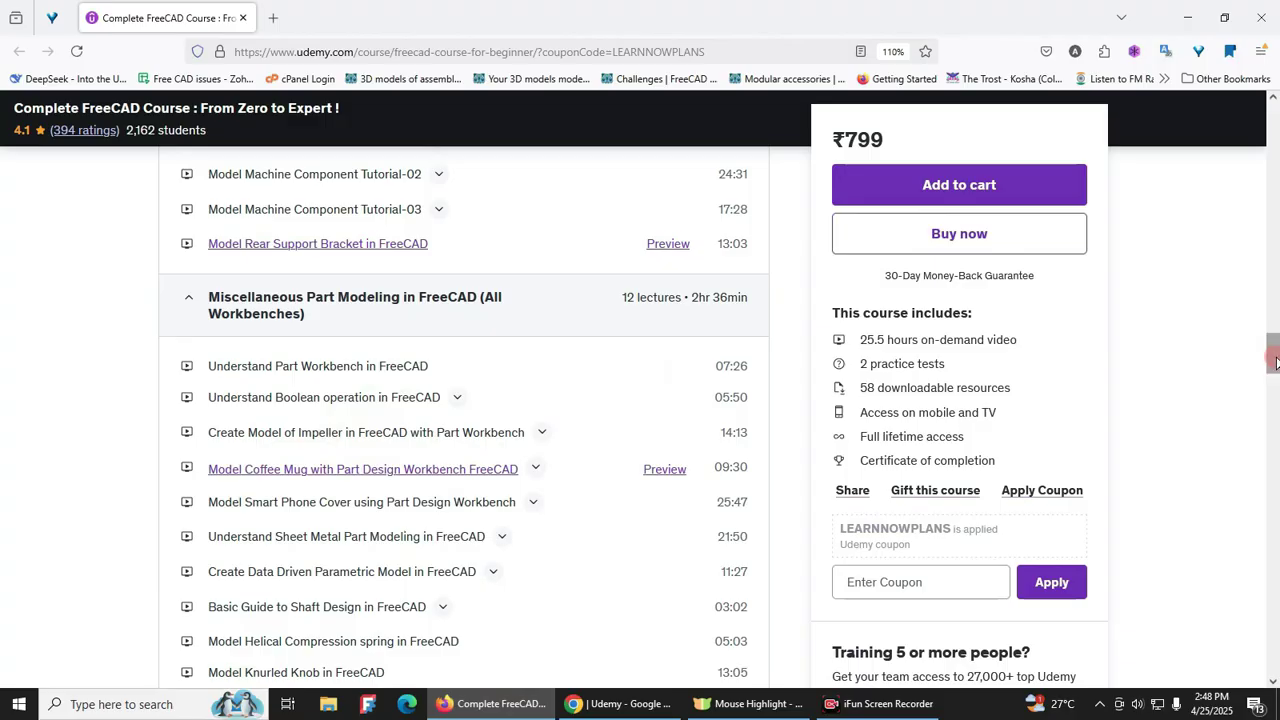
left_click_drag(1262, 366, 1256, 108)
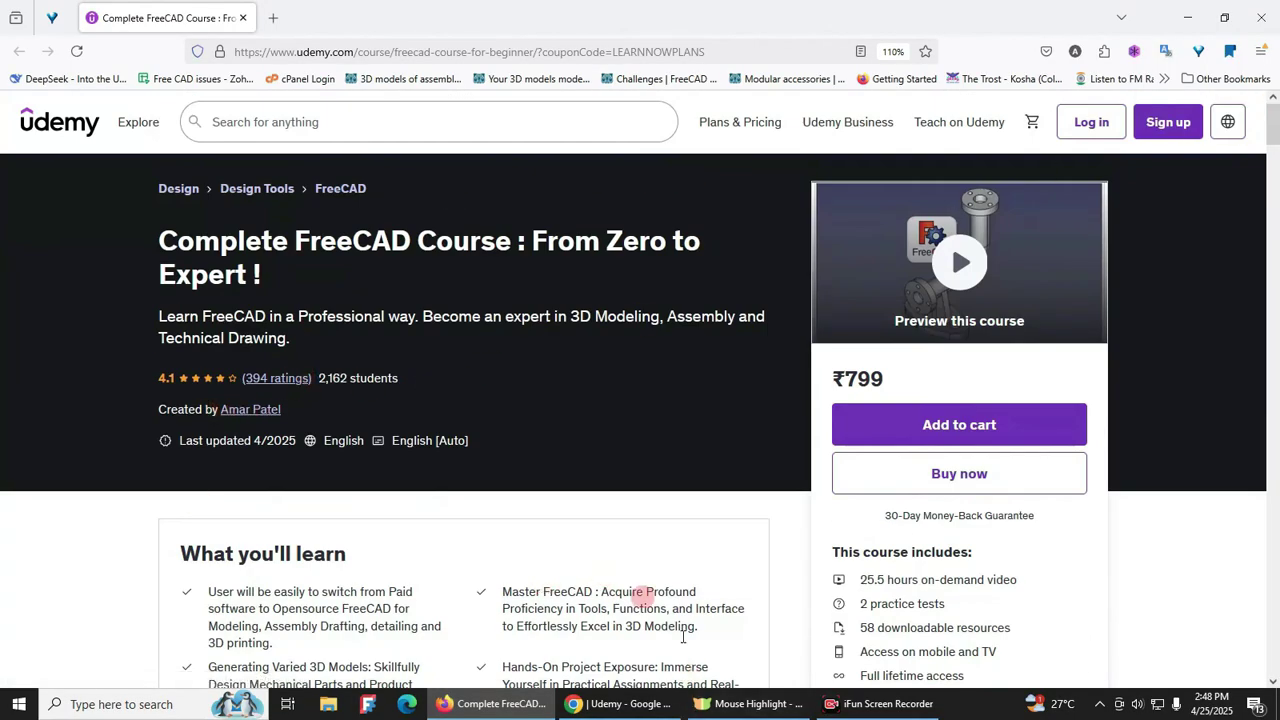
left_click(618, 704)
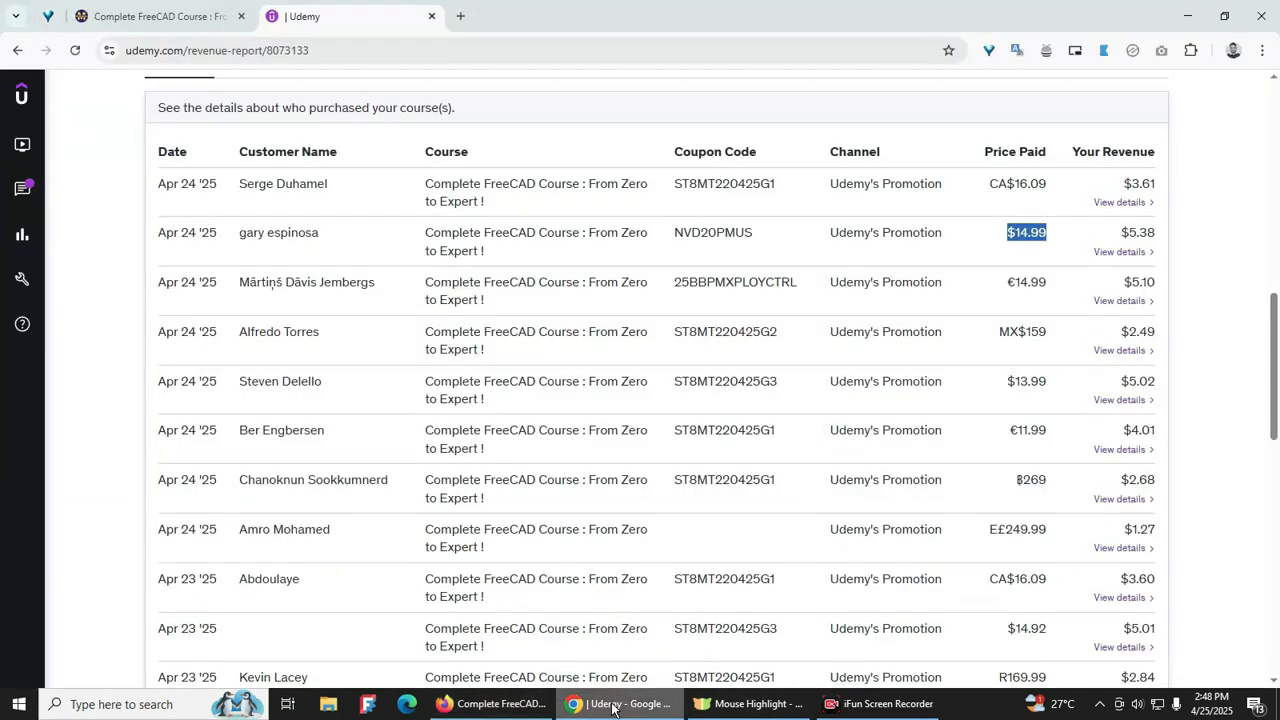
Step: From the Ko-fi course page, switch to Google Drive and view the section folders inside "Complete FreeCAD Course : From Zero to Expert !"
left_click(176, 16)
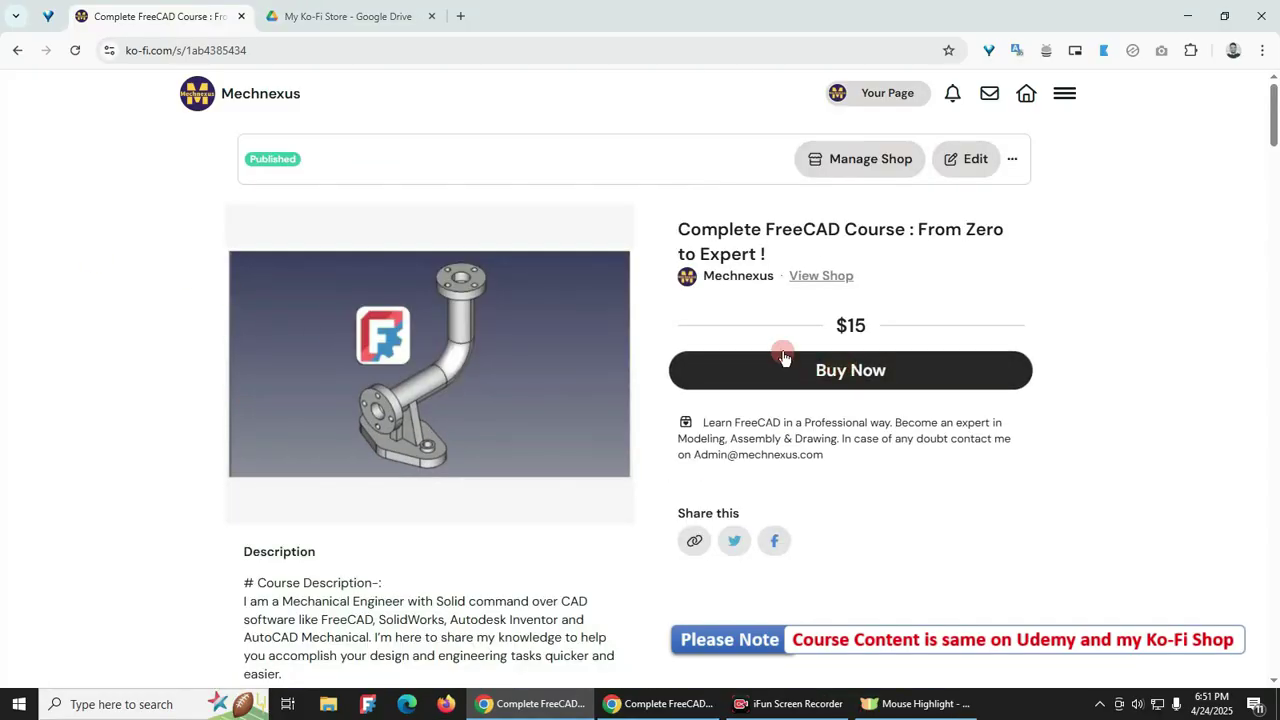
left_click(352, 16)
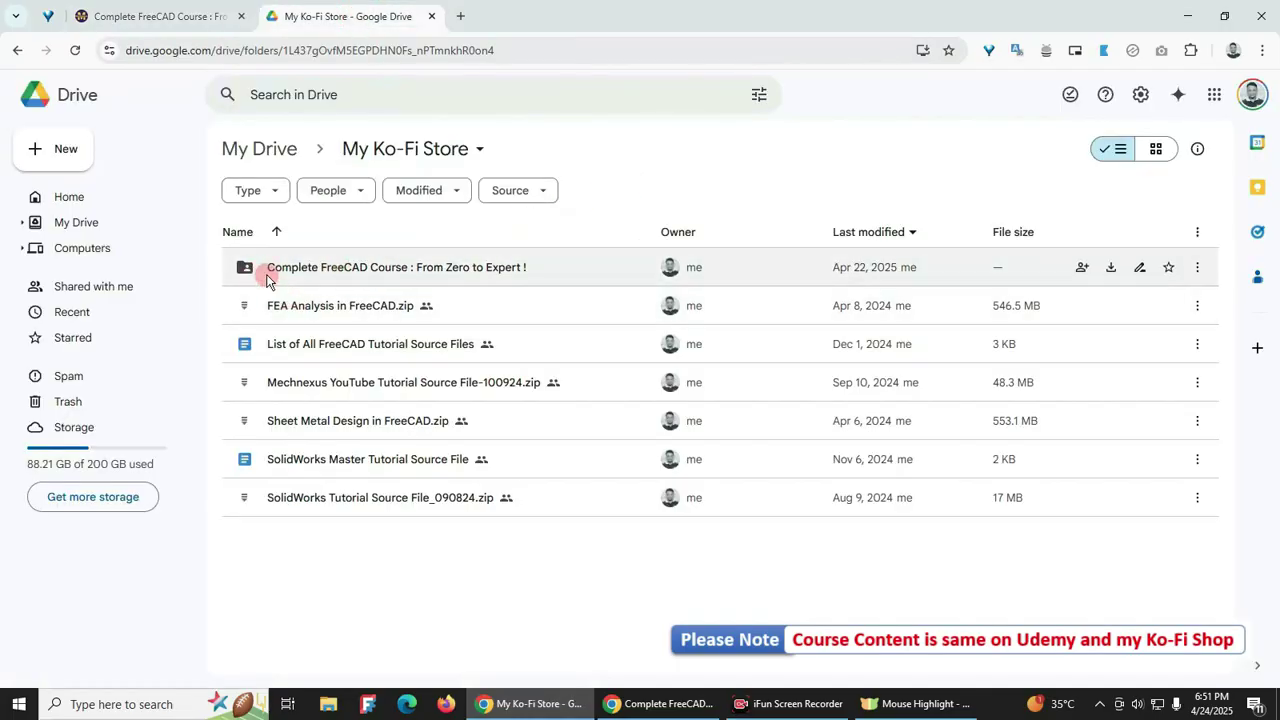
double_click(363, 268)
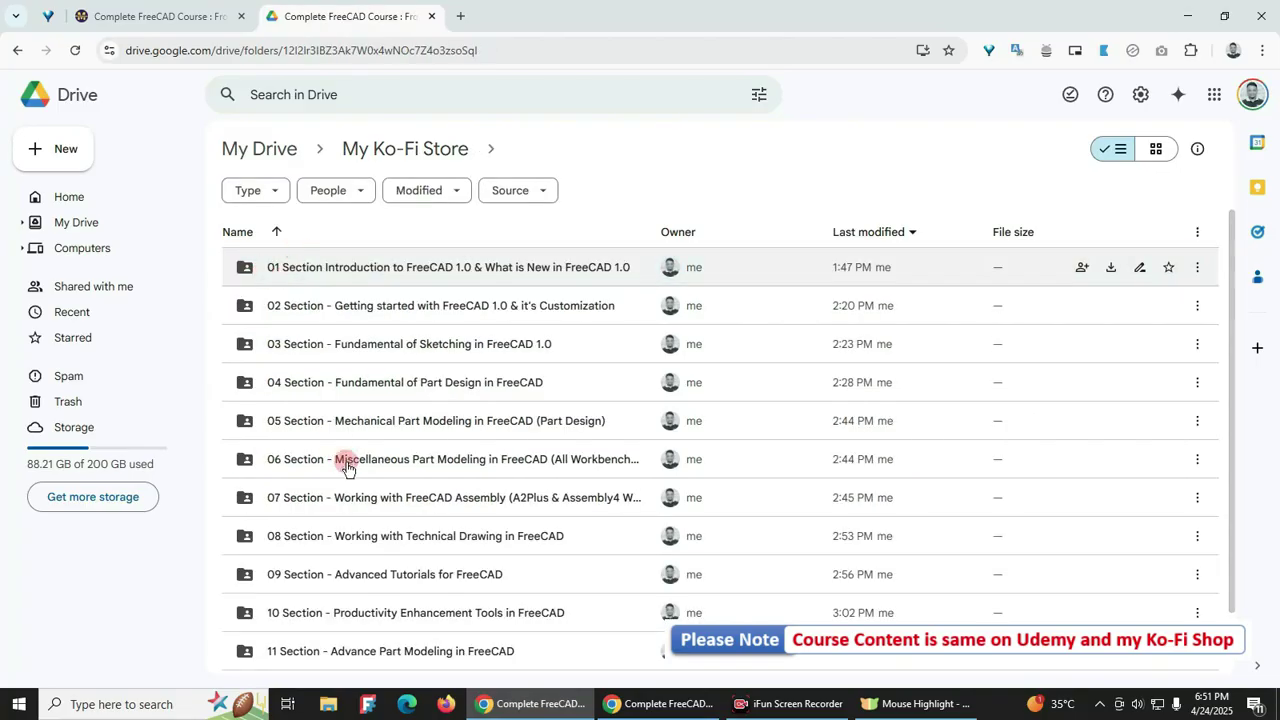
scroll(345, 455, "down", 2)
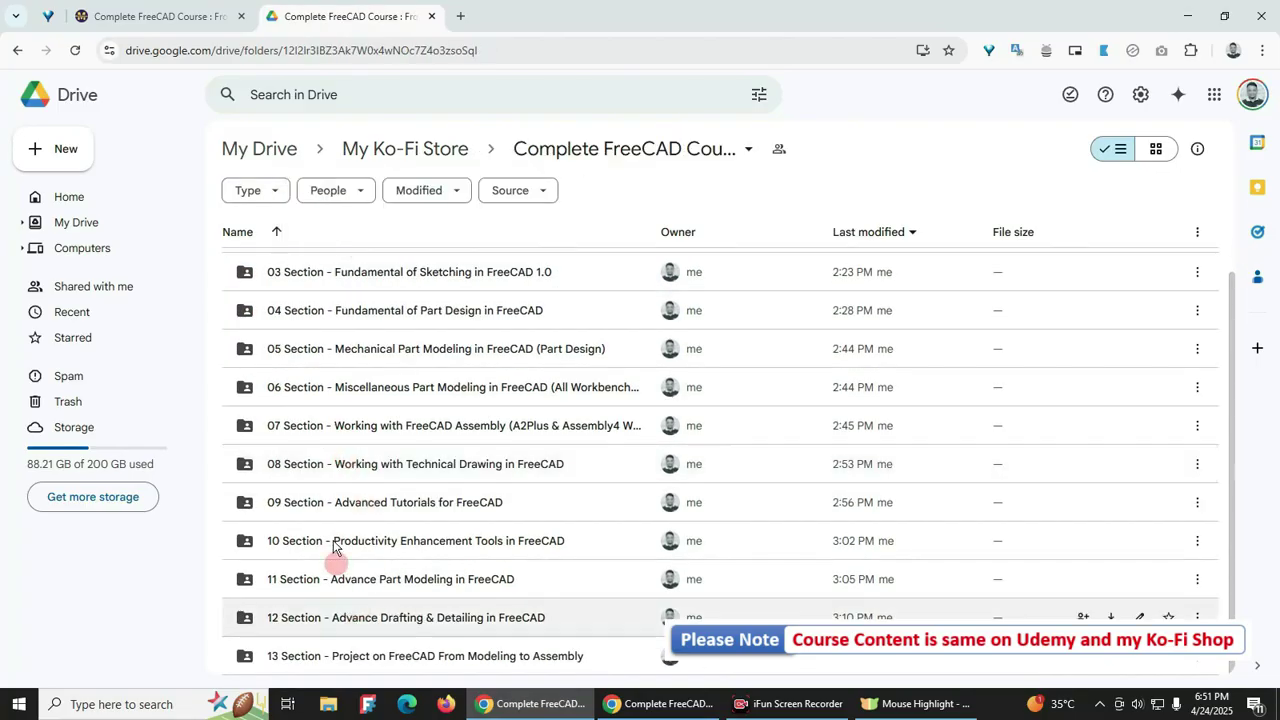
Step: Return to the Ko-fi course page and read the description and the lecture list through the first sections
left_click(171, 15)
scroll(278, 434, "down", 6)
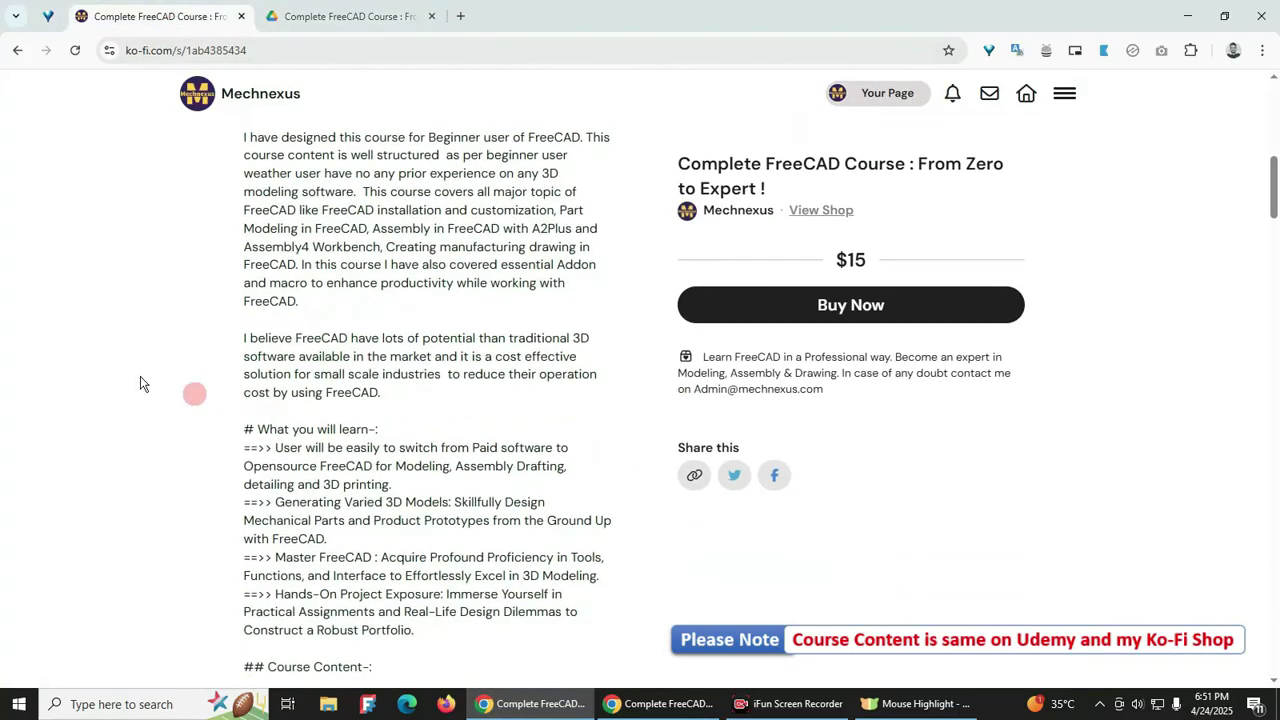
scroll(325, 427, "down", 2)
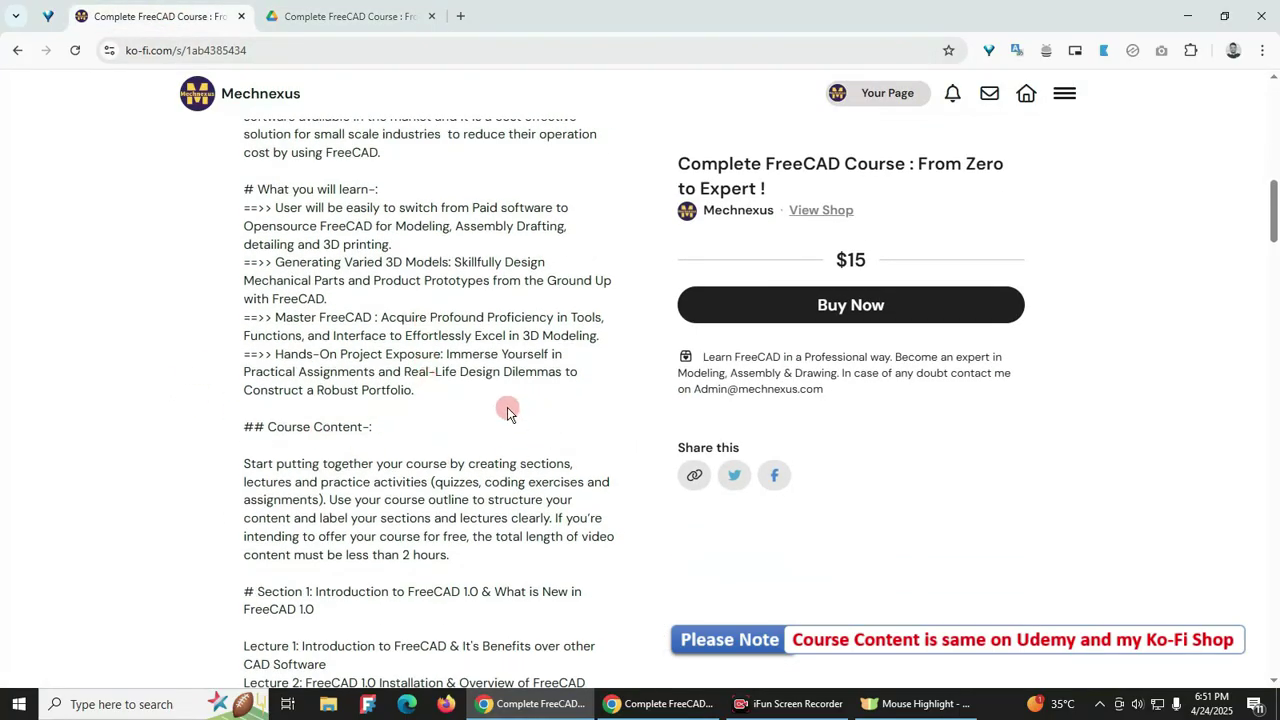
scroll(506, 430, "down", 6)
scroll(503, 449, "up", 2)
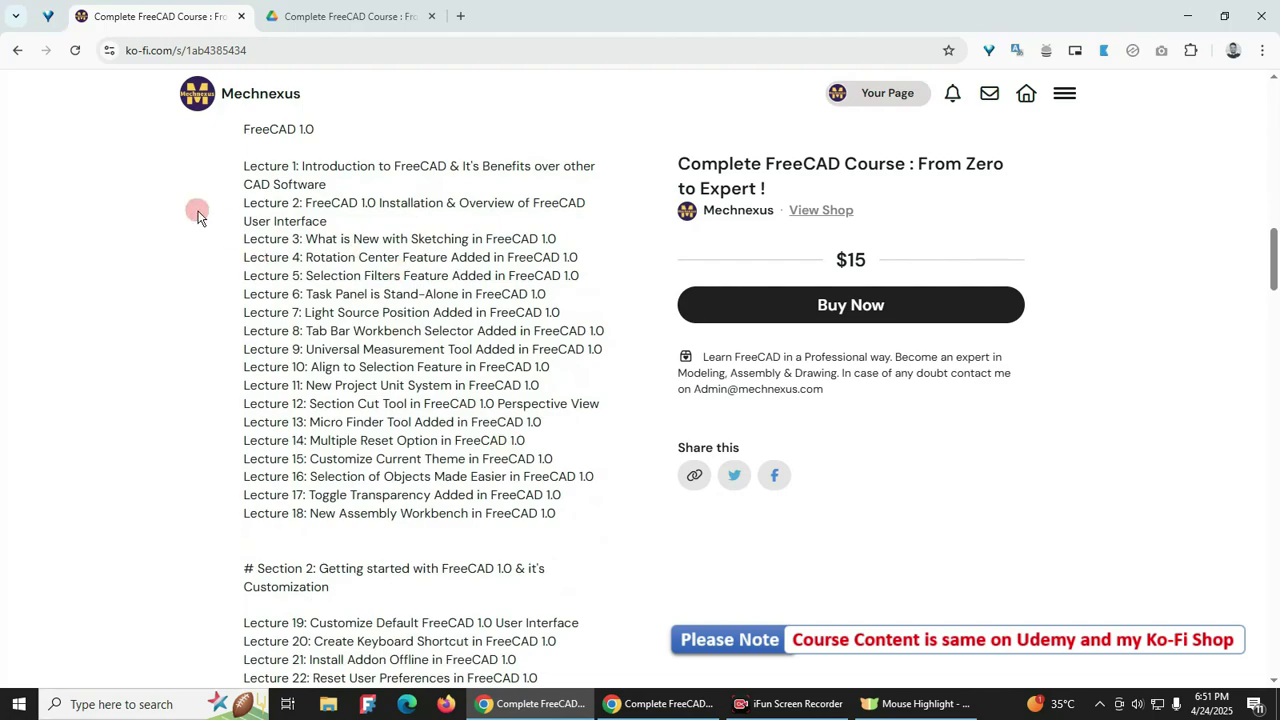
scroll(330, 502, "down", 2)
scroll(349, 500, "down", 2)
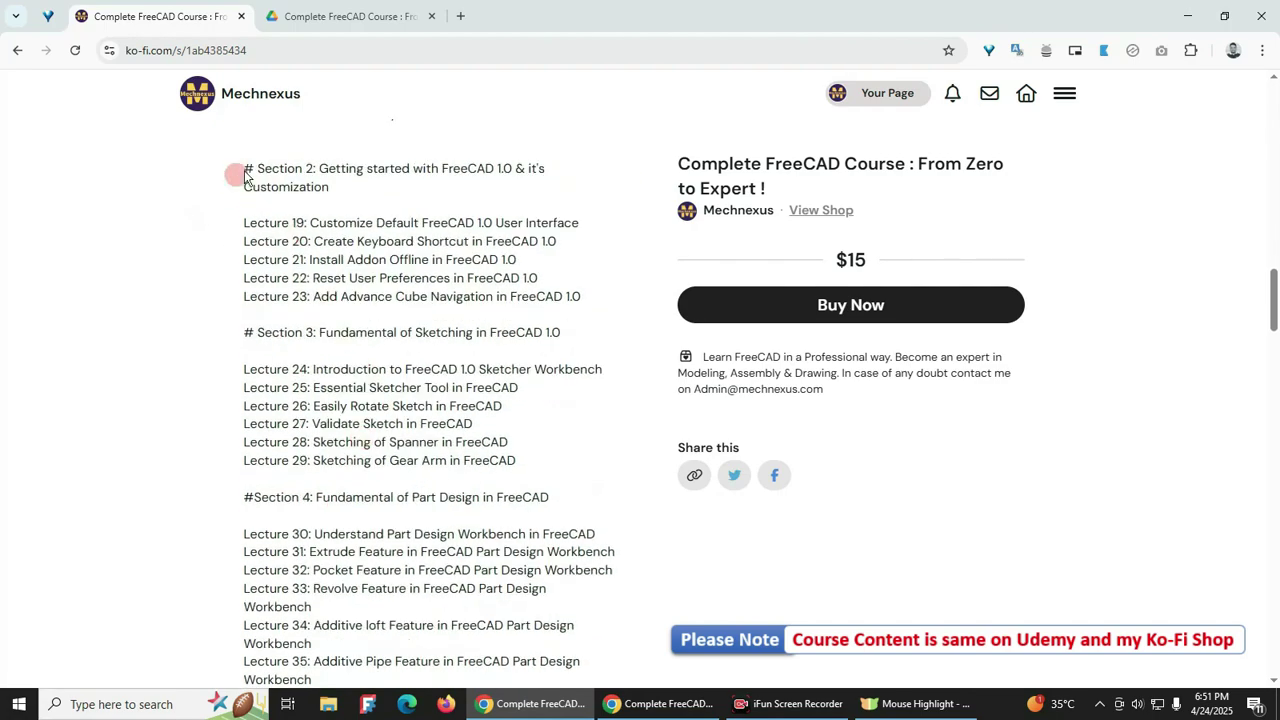
scroll(299, 435, "down", 2)
Step: Compare the Google Drive section folders with the Section 1 lectures listed on the Ko-fi course page
left_click(358, 17)
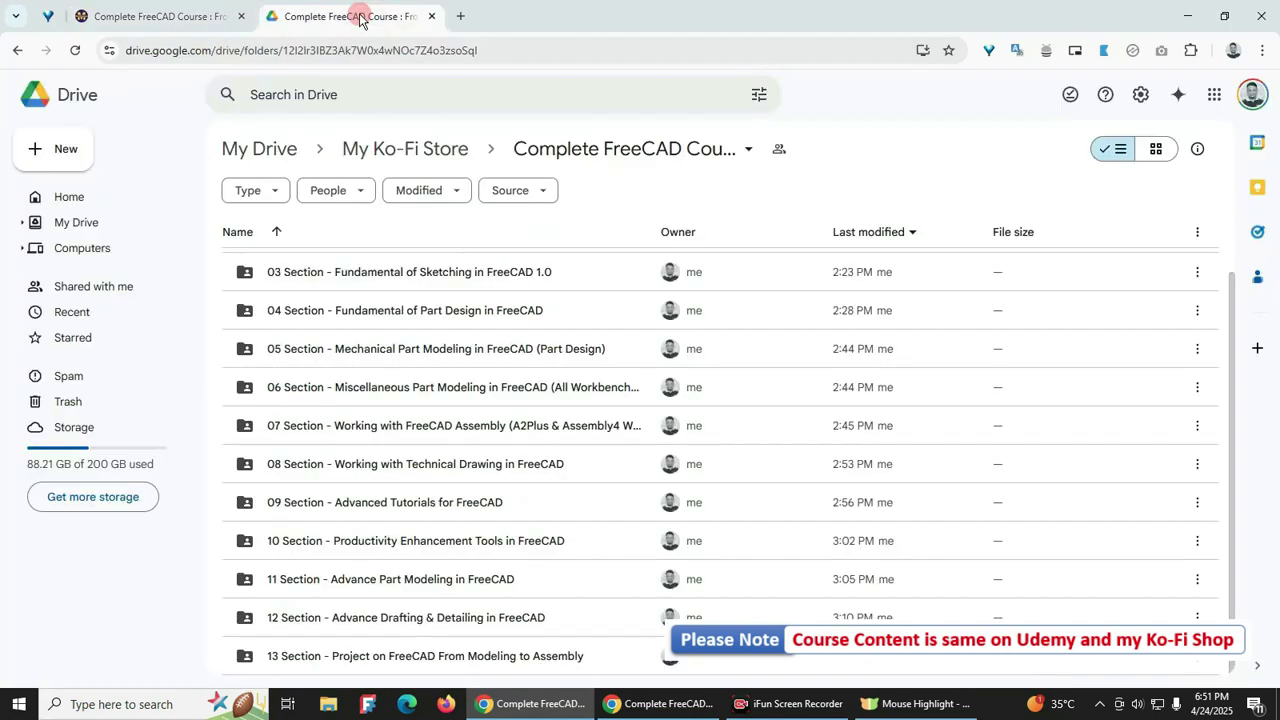
scroll(345, 382, "up", 2)
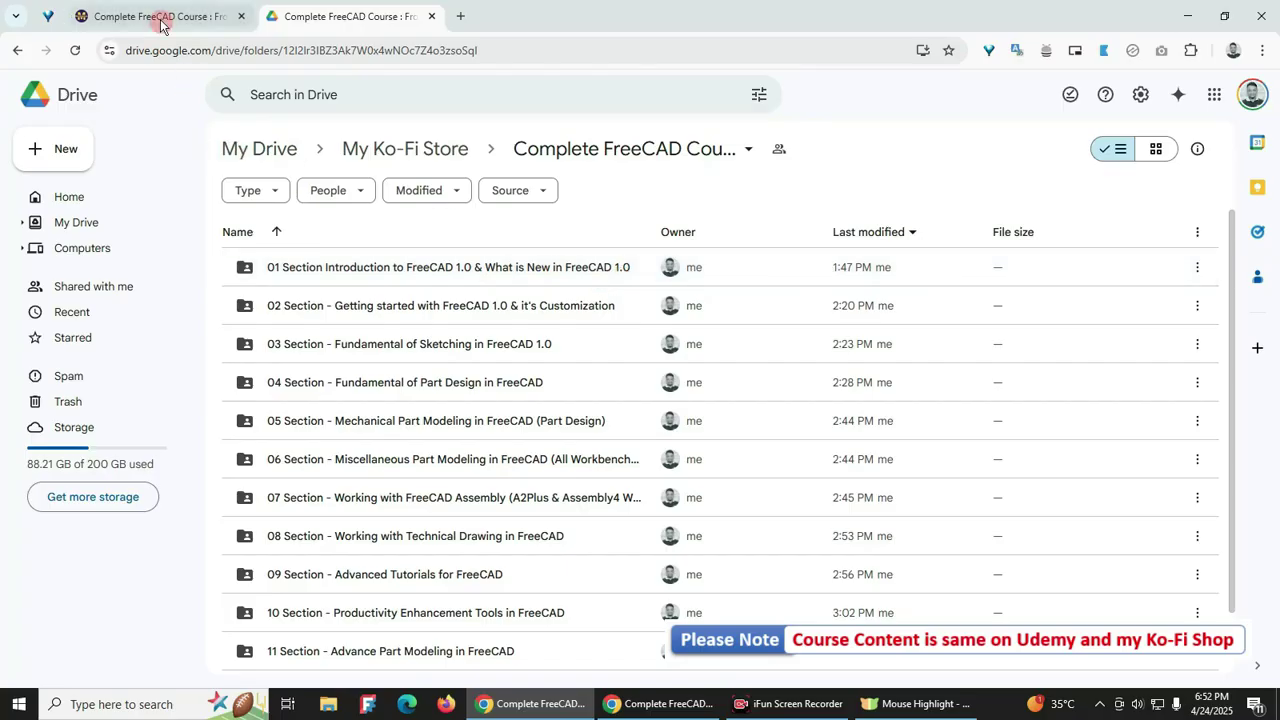
left_click(190, 16)
scroll(368, 530, "up", 6)
scroll(364, 565, "up", 7)
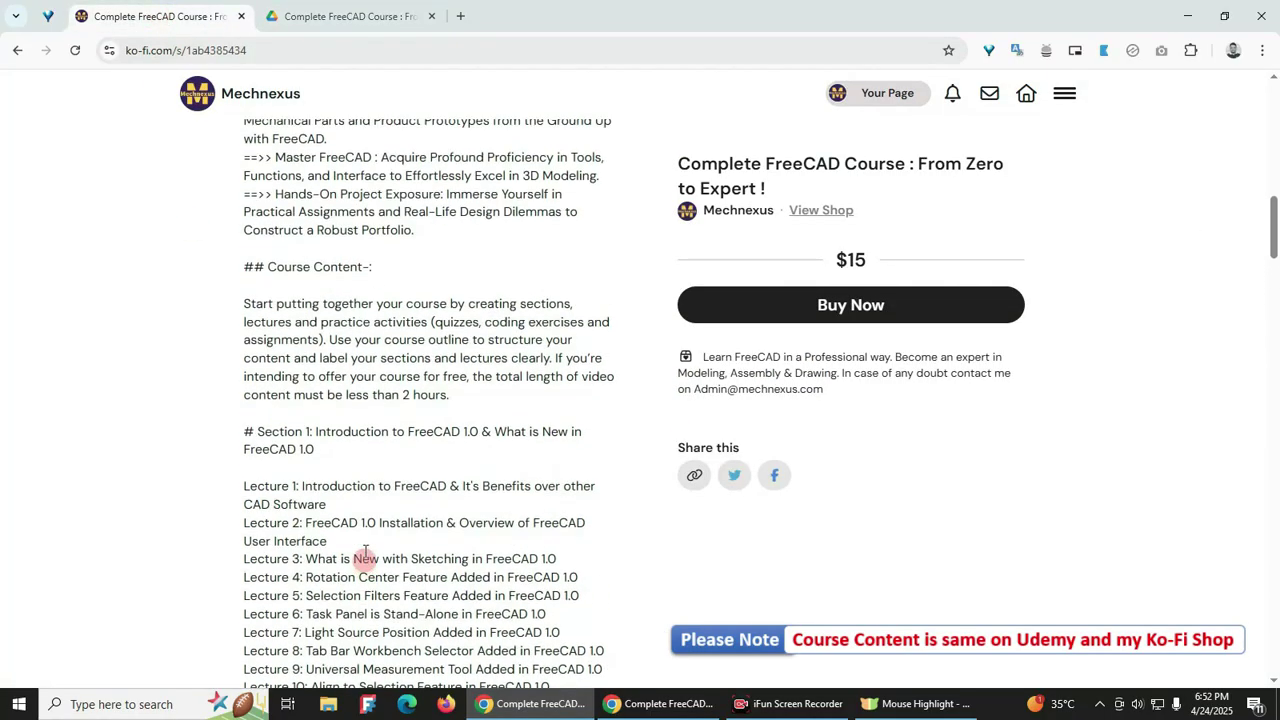
scroll(390, 414, "down", 3)
scroll(364, 370, "down", 1)
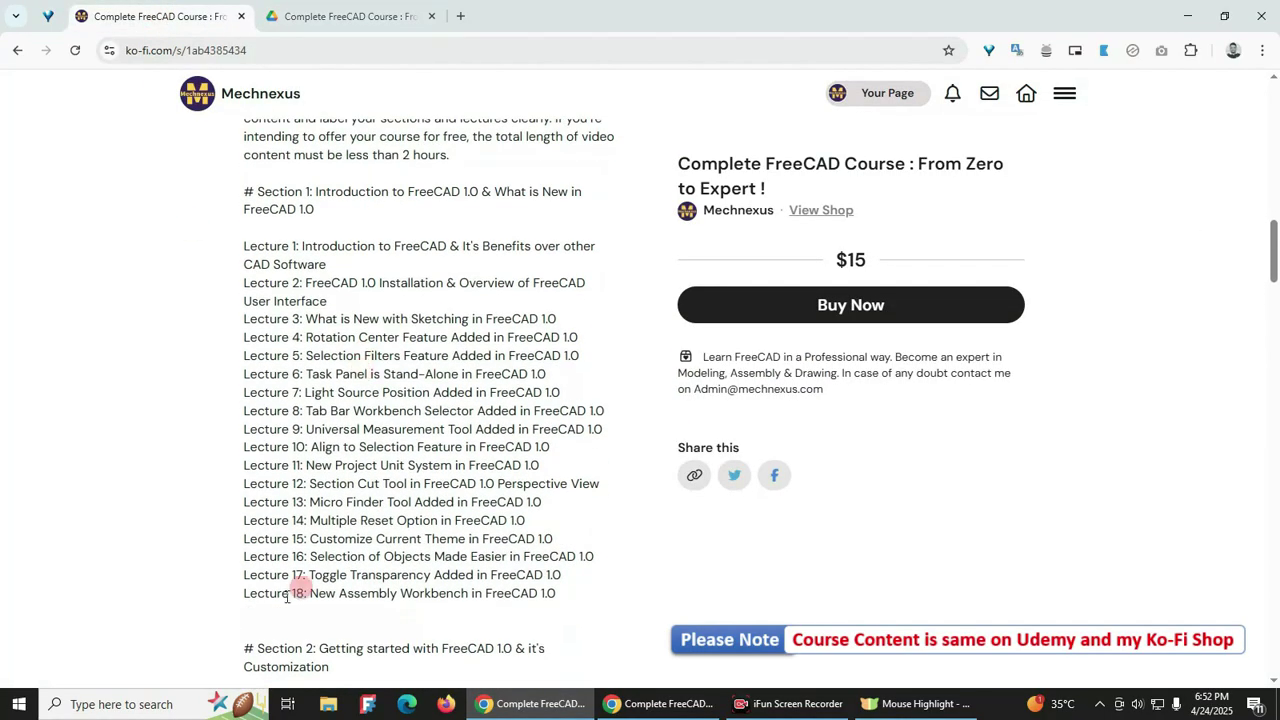
Step: Open the 01 Section Introduction to FreeCAD 1.0 folder in Google Drive and look through its lecture folders
left_click(327, 18)
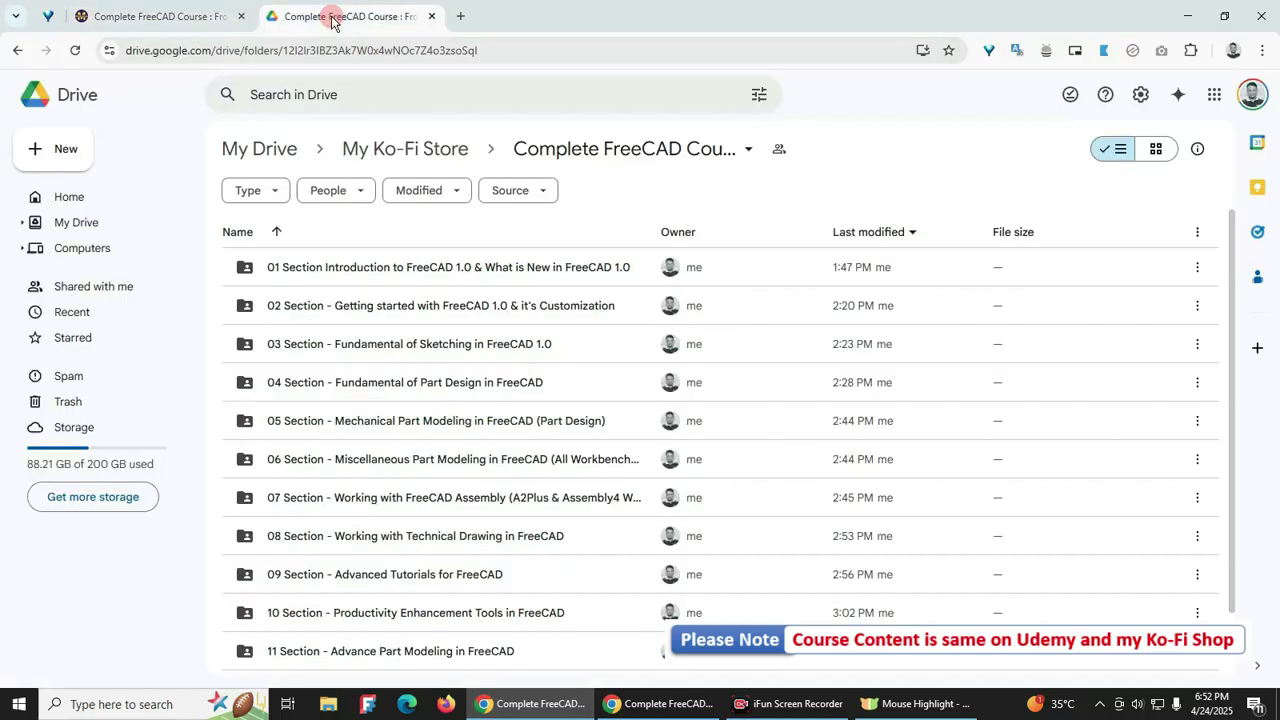
left_click(321, 270)
double_click(321, 270)
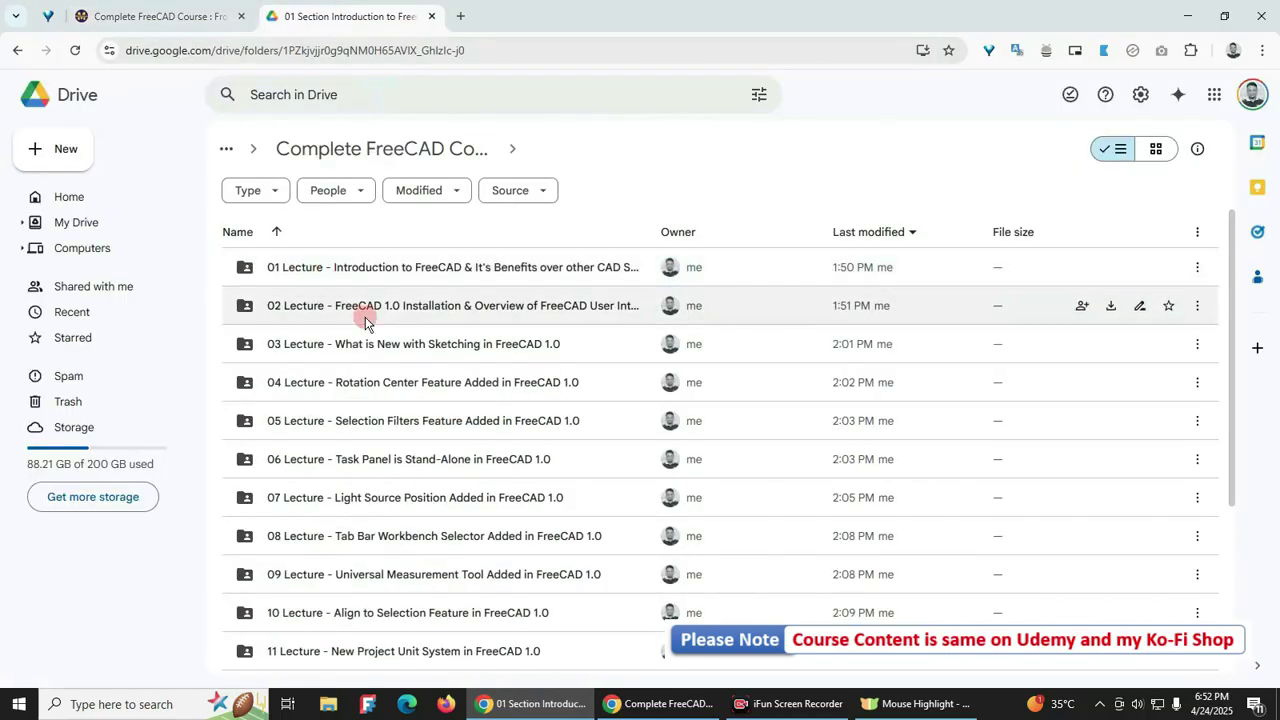
scroll(316, 664, "down", 3)
scroll(309, 548, "up", 3)
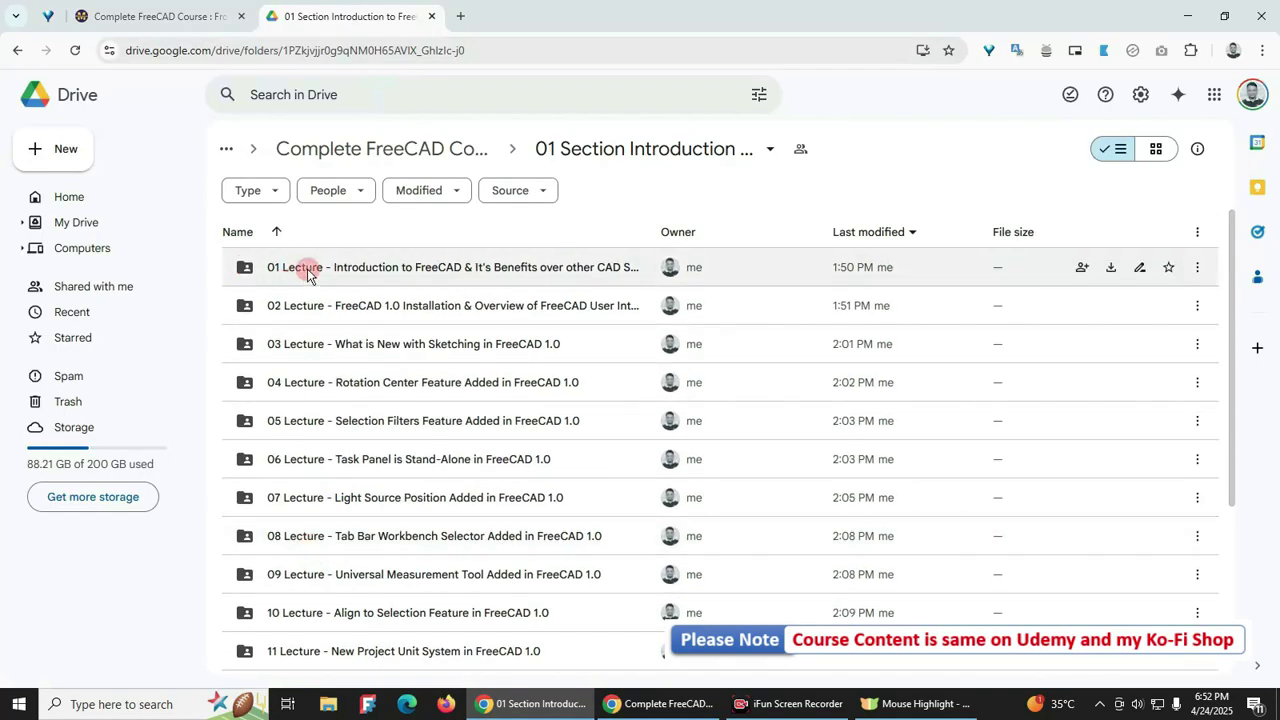
Step: Open the 01 Lecture folder, check its introduction video file, and go back to the 01 Section folder
double_click(307, 272)
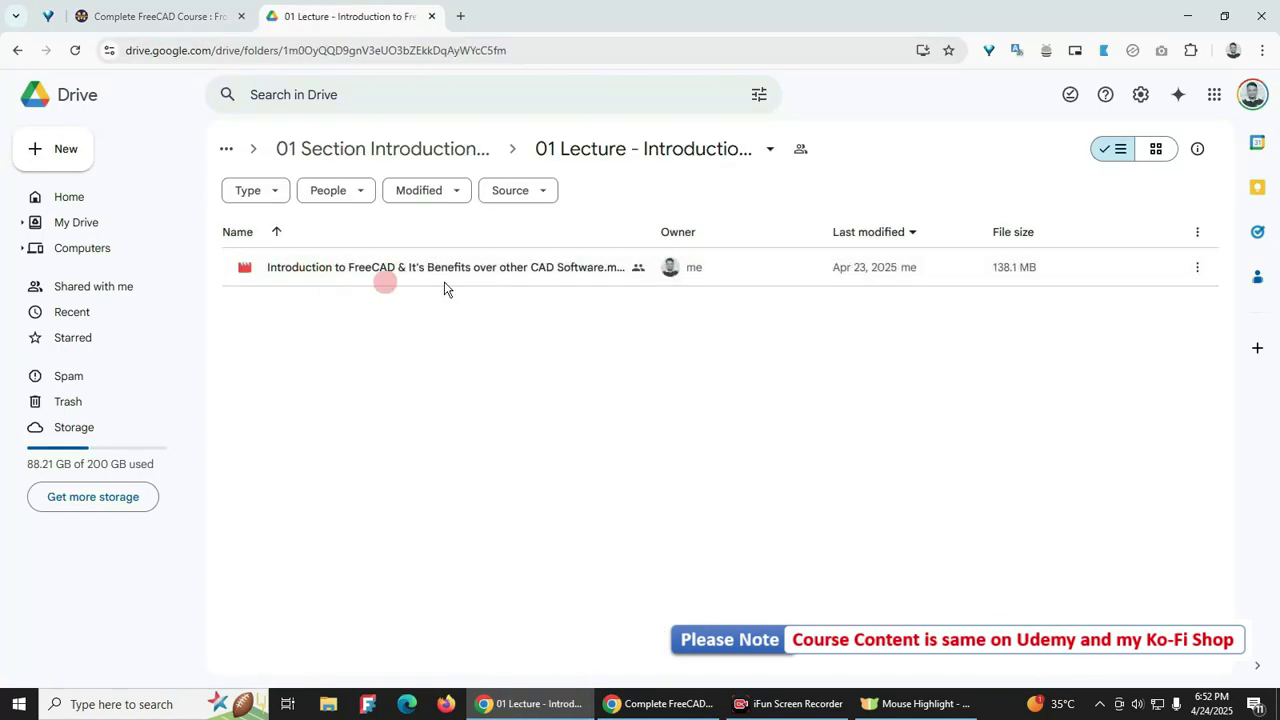
left_click(1198, 270)
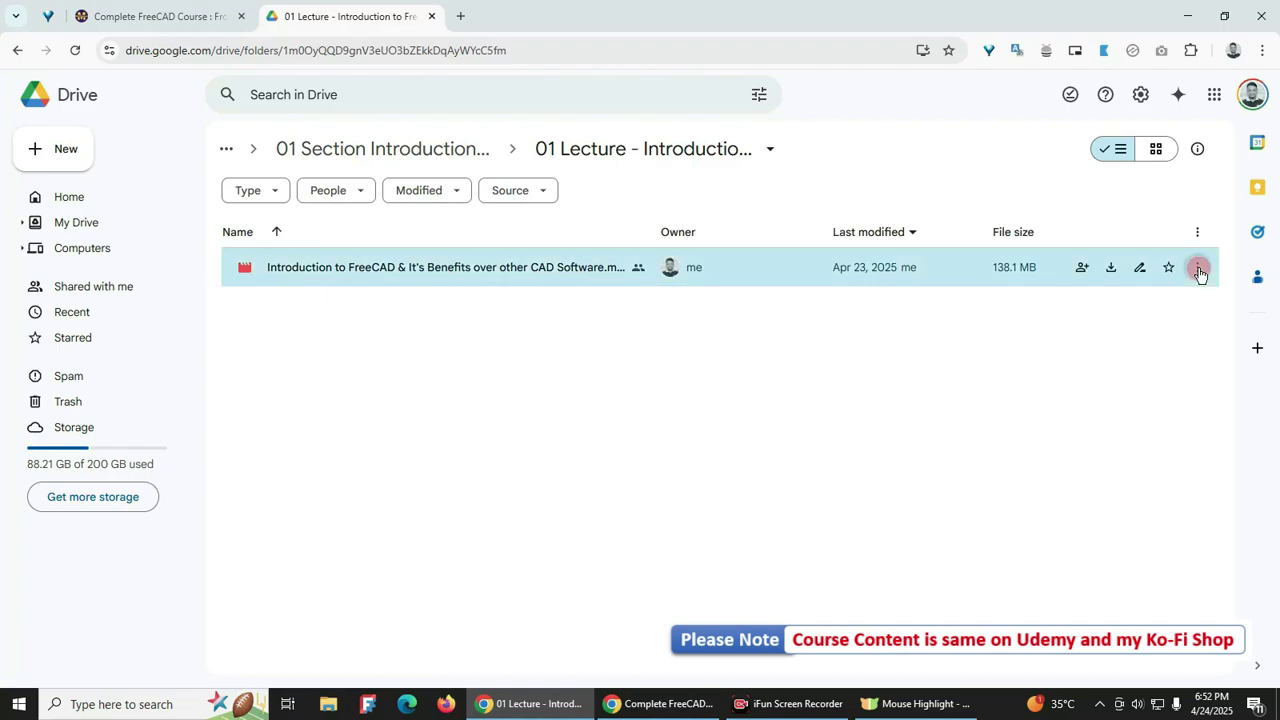
left_click(502, 455)
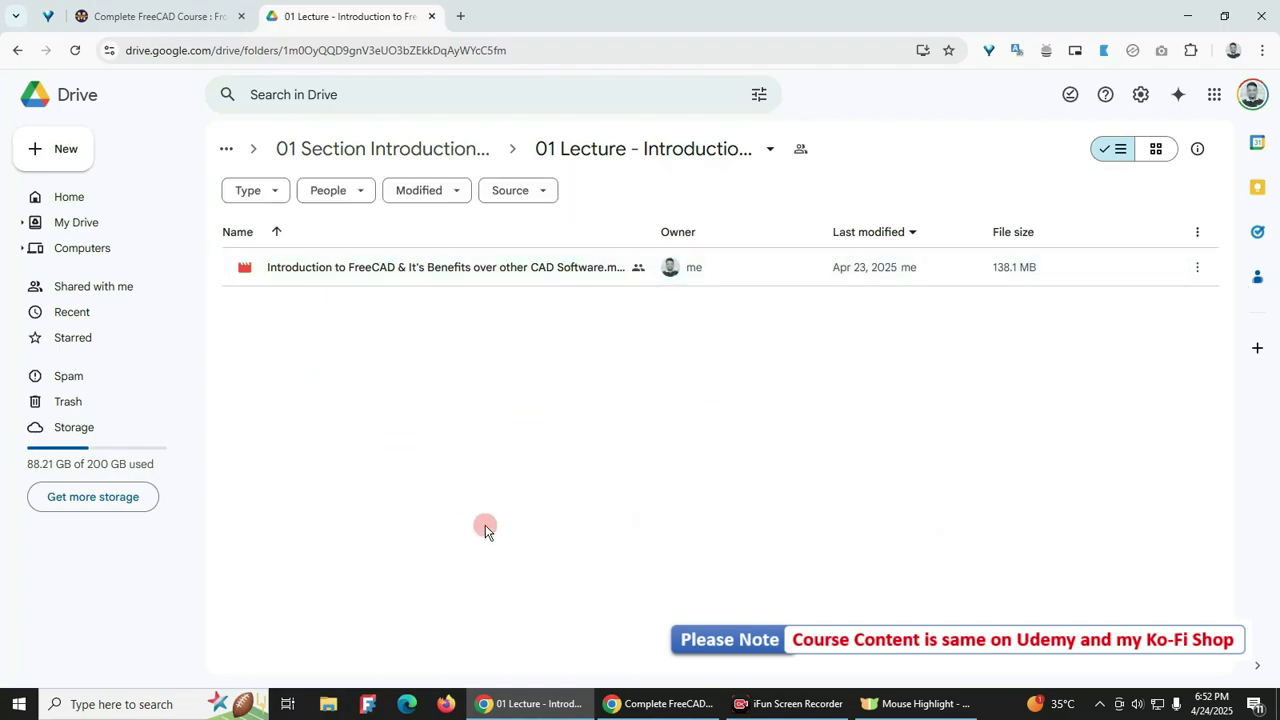
left_click(331, 148)
Step: Switch back to the Ko-fi course page and review the course description near its beginning
left_click(170, 17)
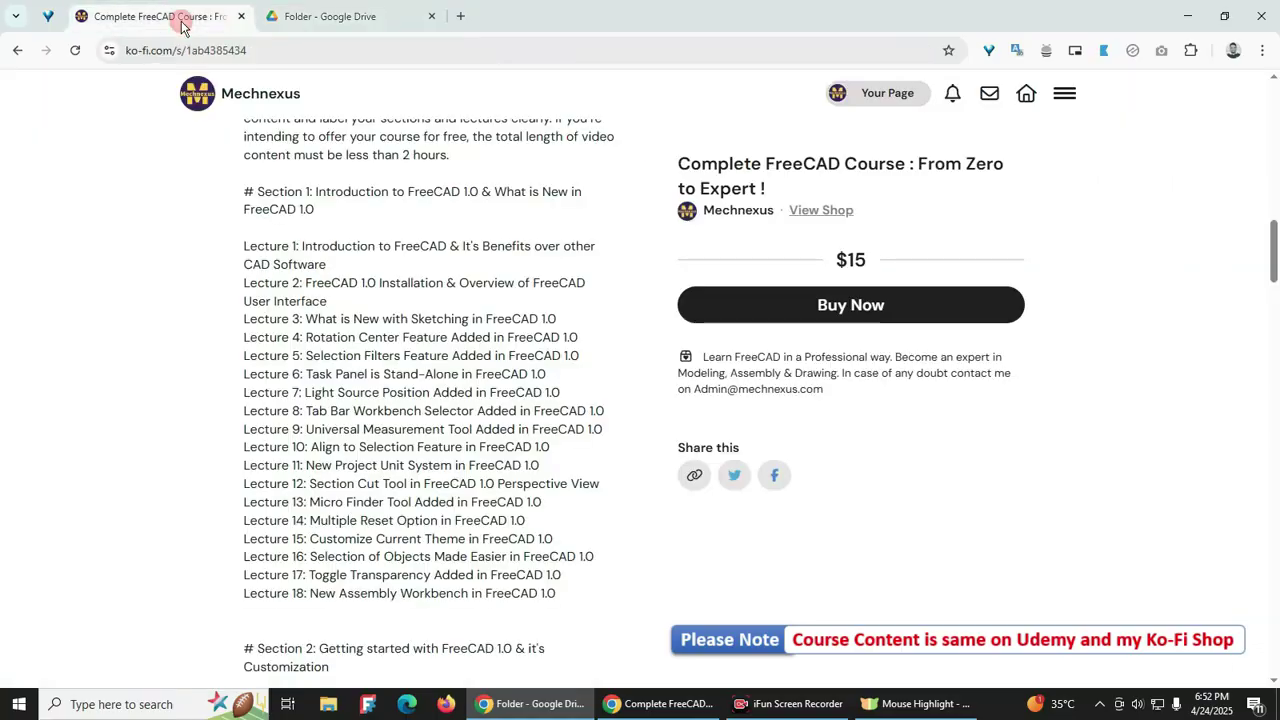
scroll(462, 488, "up", 12)
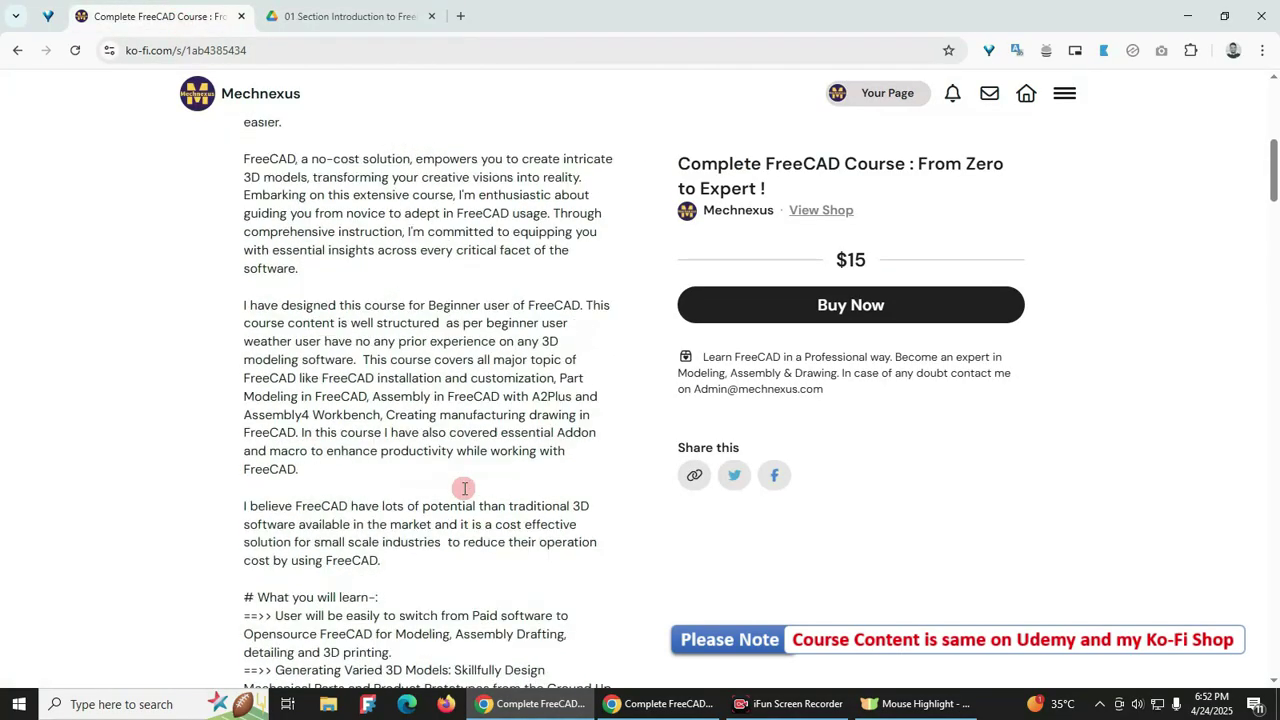
scroll(464, 488, "up", 2)
scroll(417, 543, "down", 2)
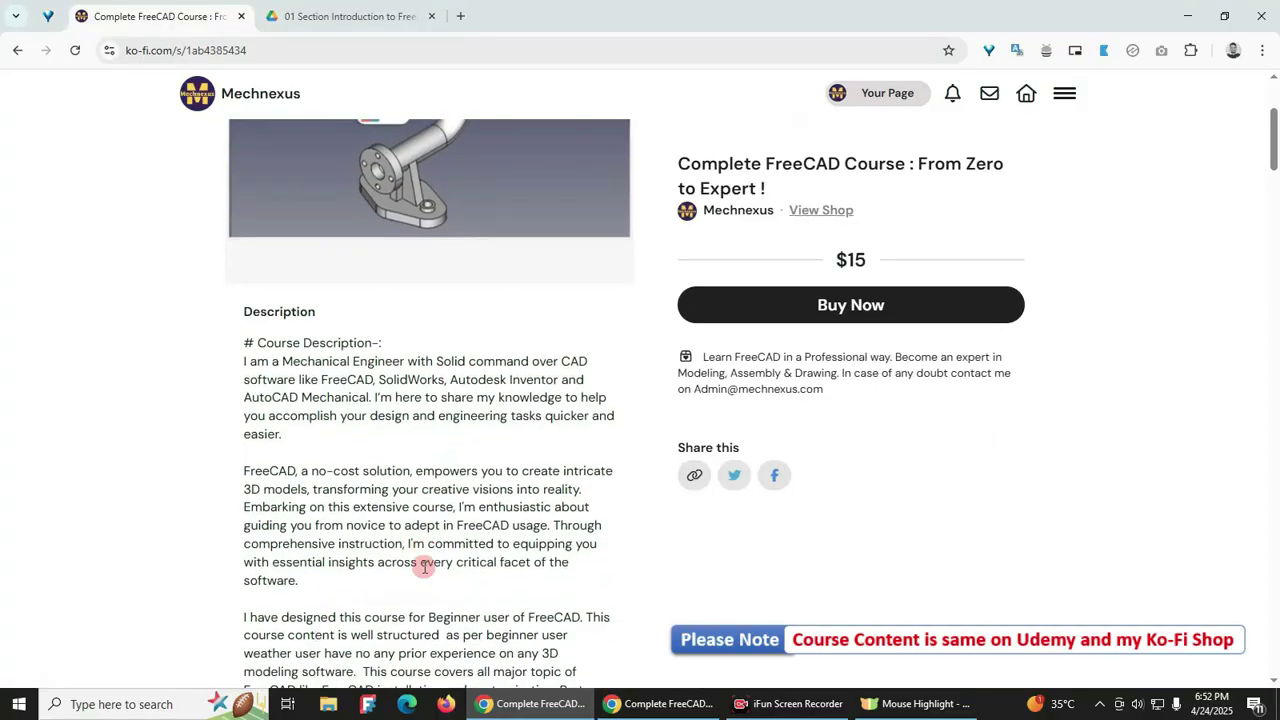
Step: Return to the beginning of the Ko-fi course listing and highlight the contact e-mail address below the price
scroll(423, 560, "up", 2)
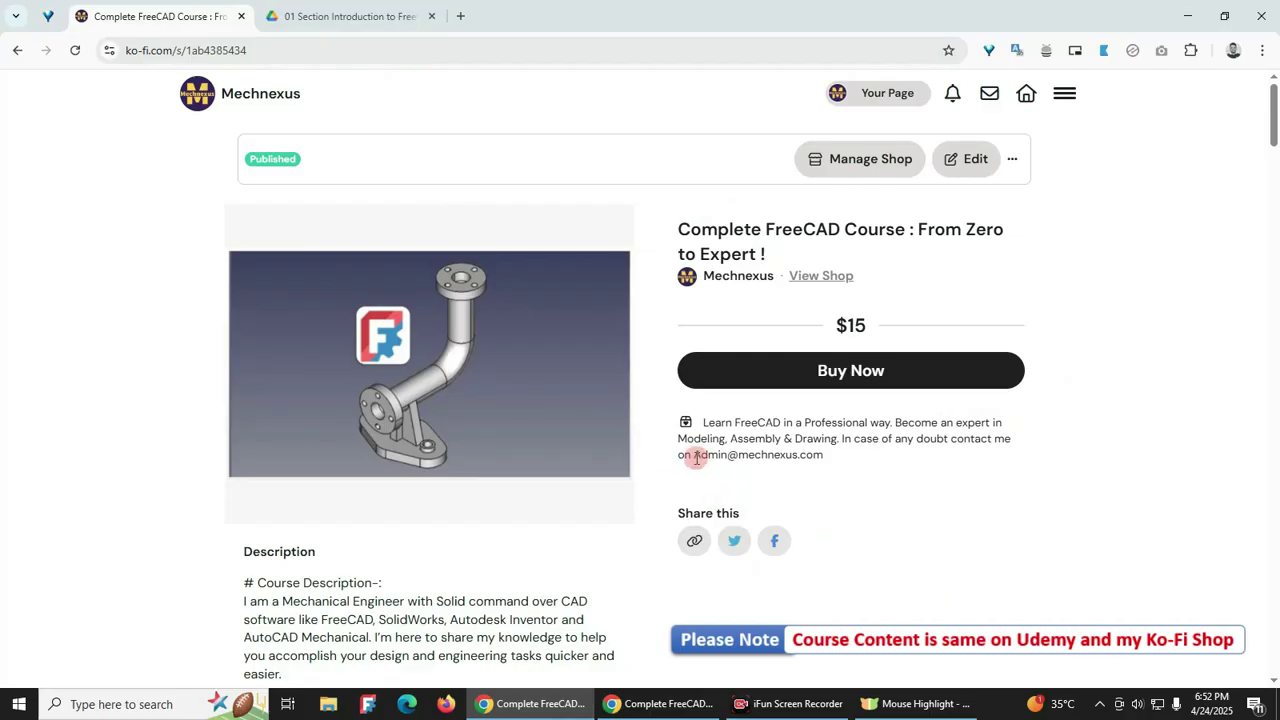
left_click_drag(696, 458, 828, 459)
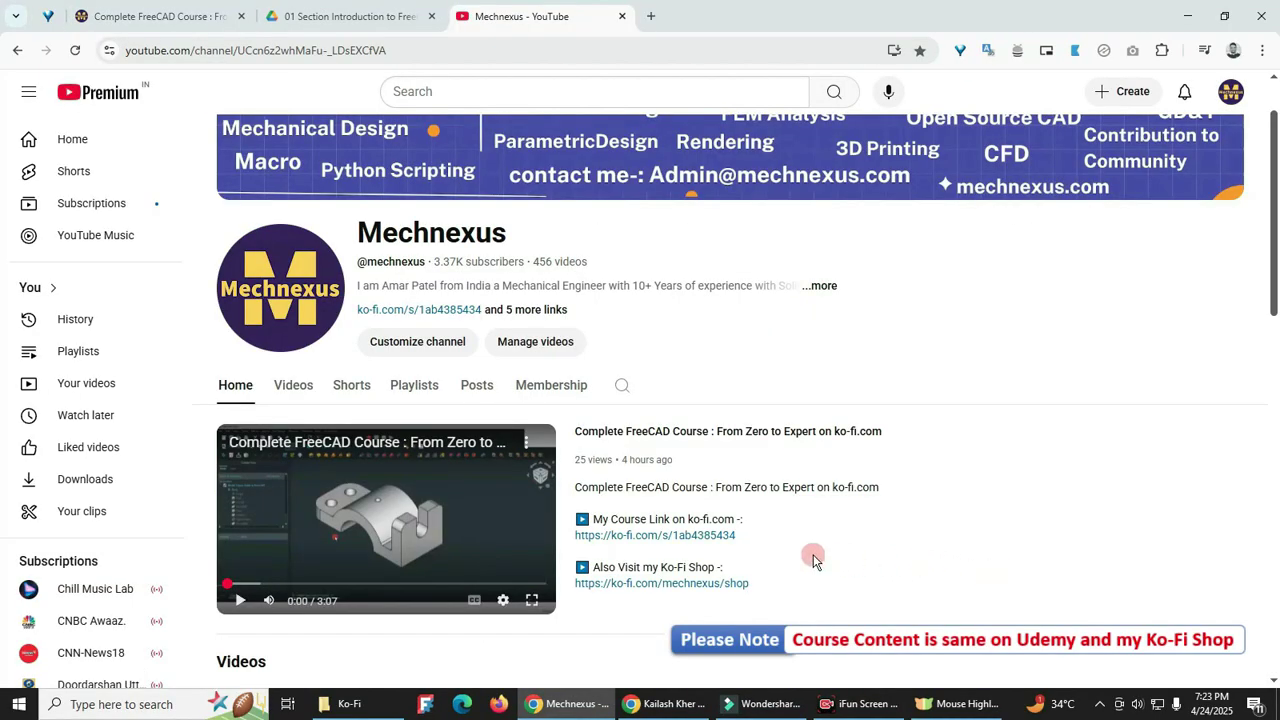
Step: Switch to the Mechnexus YouTube channel and look through its home page, including the featured FreeCAD course video and recent tutorials
scroll(813, 554, "down", 2)
scroll(813, 554, "up", 3)
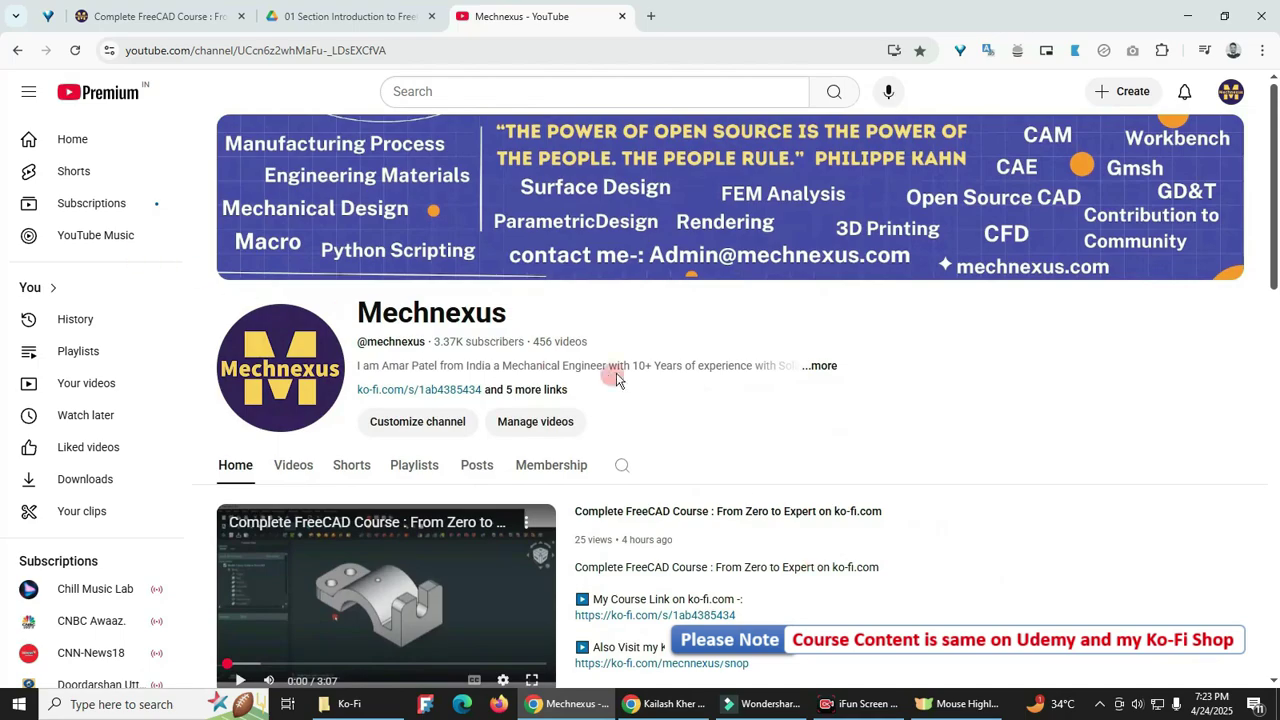
scroll(616, 378, "down", 2)
scroll(702, 476, "down", 1)
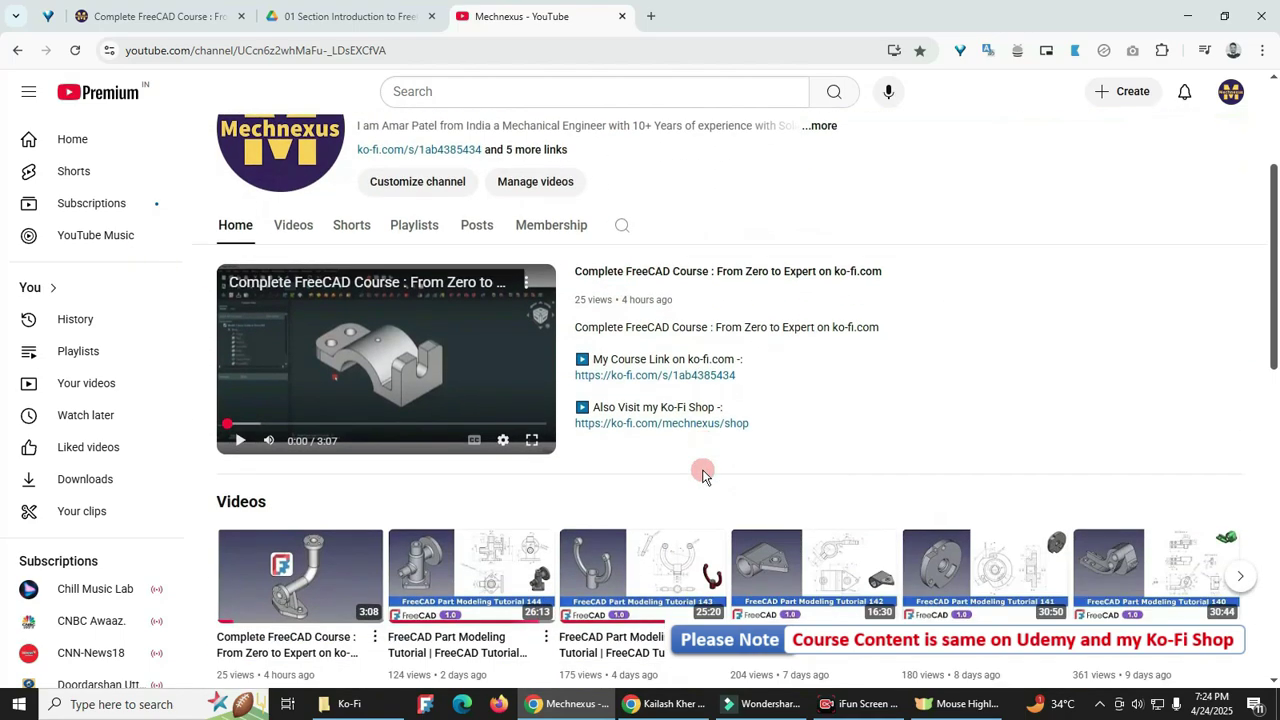
scroll(702, 474, "down", 3)
scroll(720, 466, "up", 4)
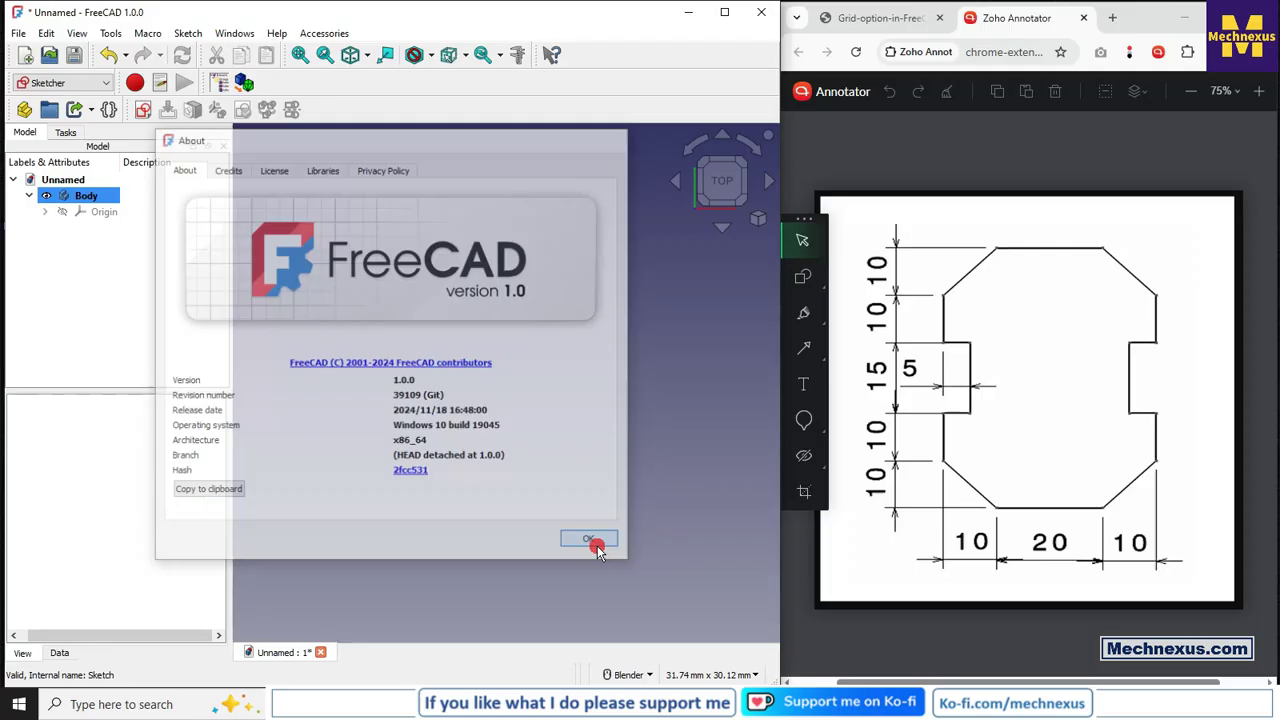
Step: Dismiss FreeCAD's About information and review the Sketcher grid preferences, accepting them with Grid and Grid Auto Spacing enabled
left_click(591, 538)
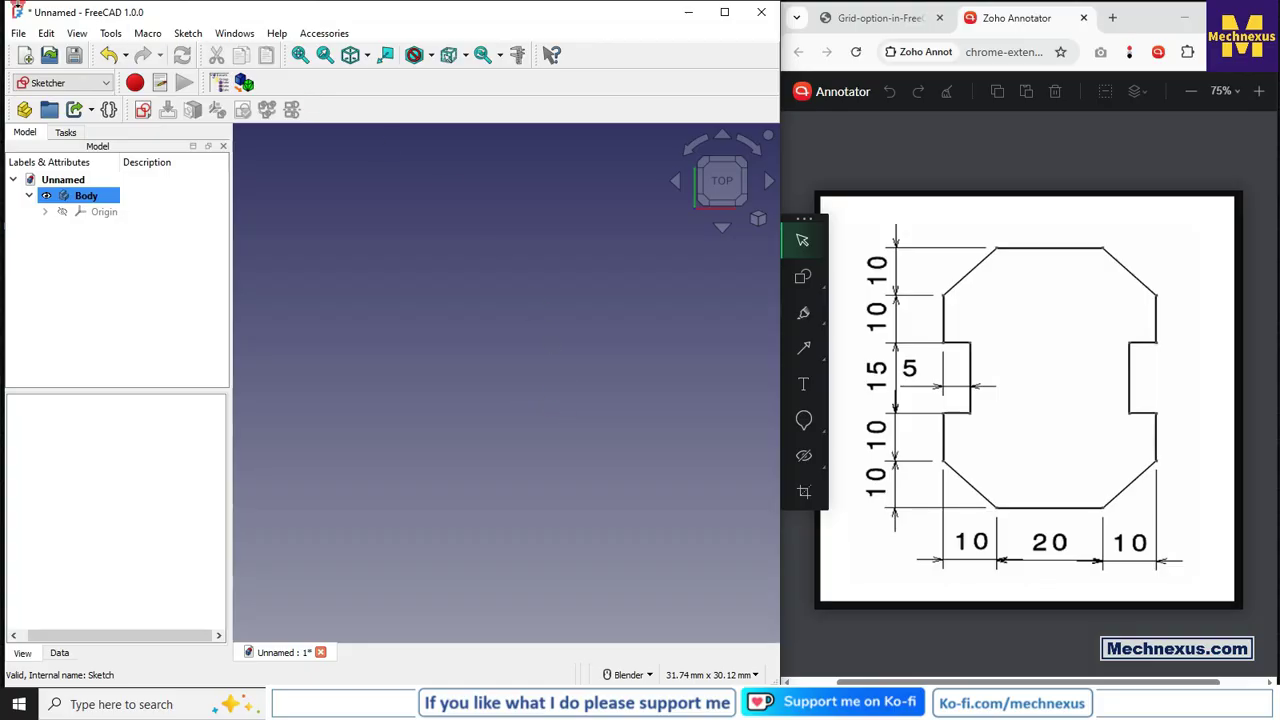
left_click(50, 36)
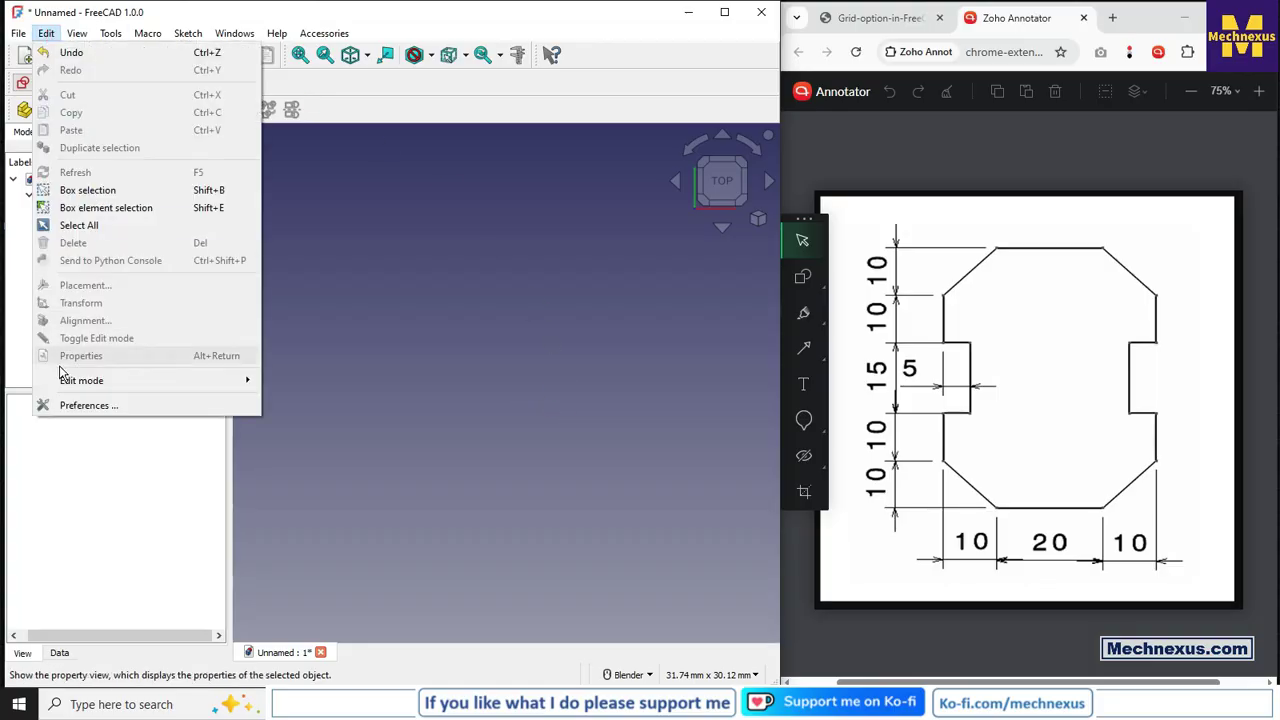
left_click(63, 403)
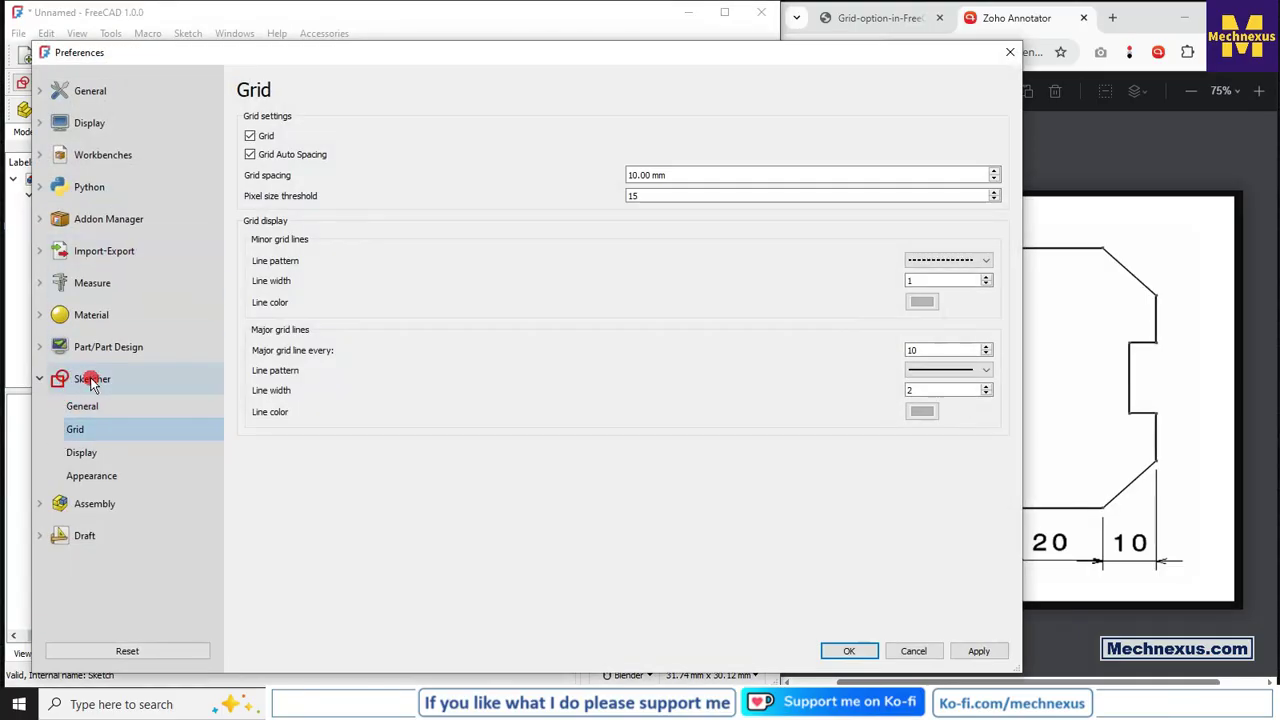
left_click(87, 428)
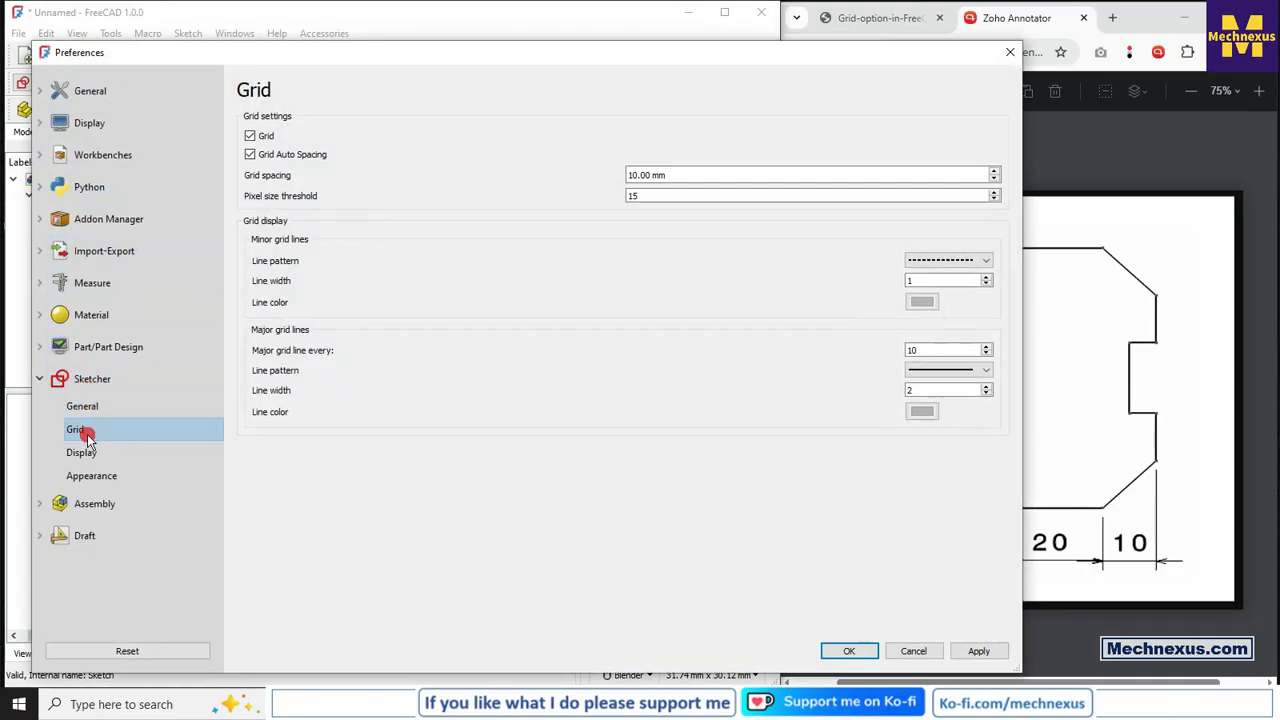
left_click(264, 135)
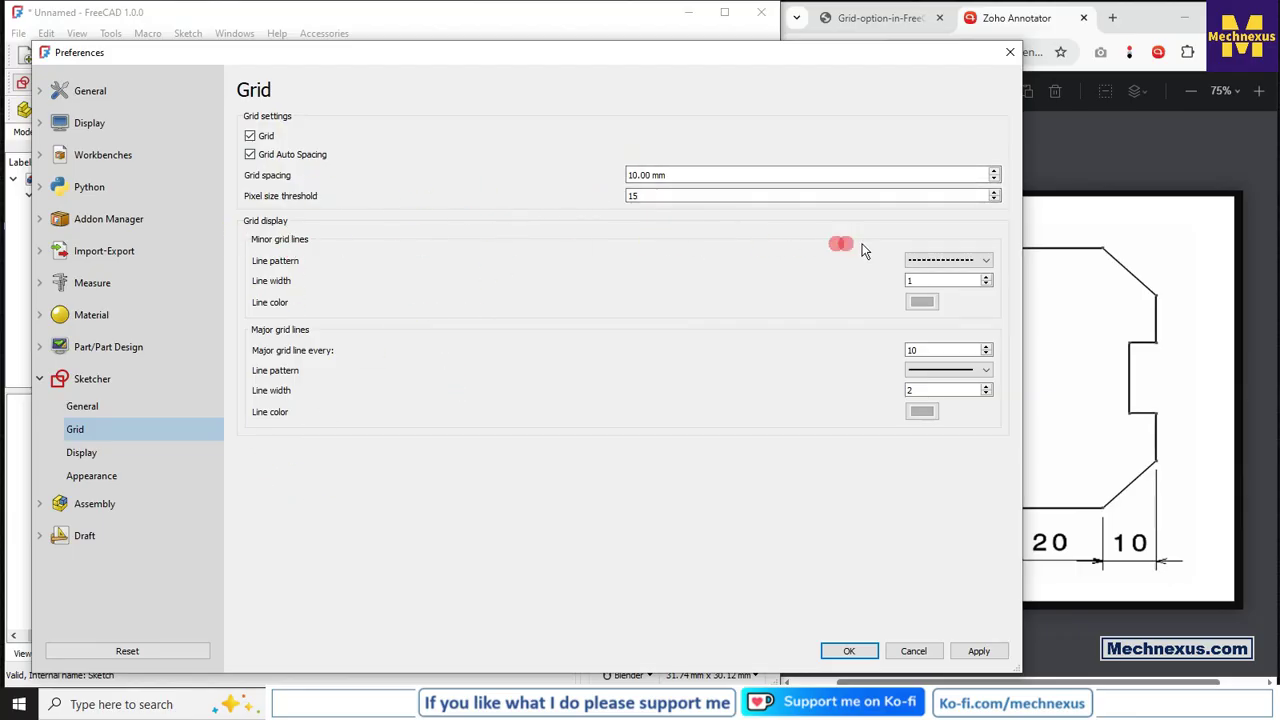
left_click(848, 652)
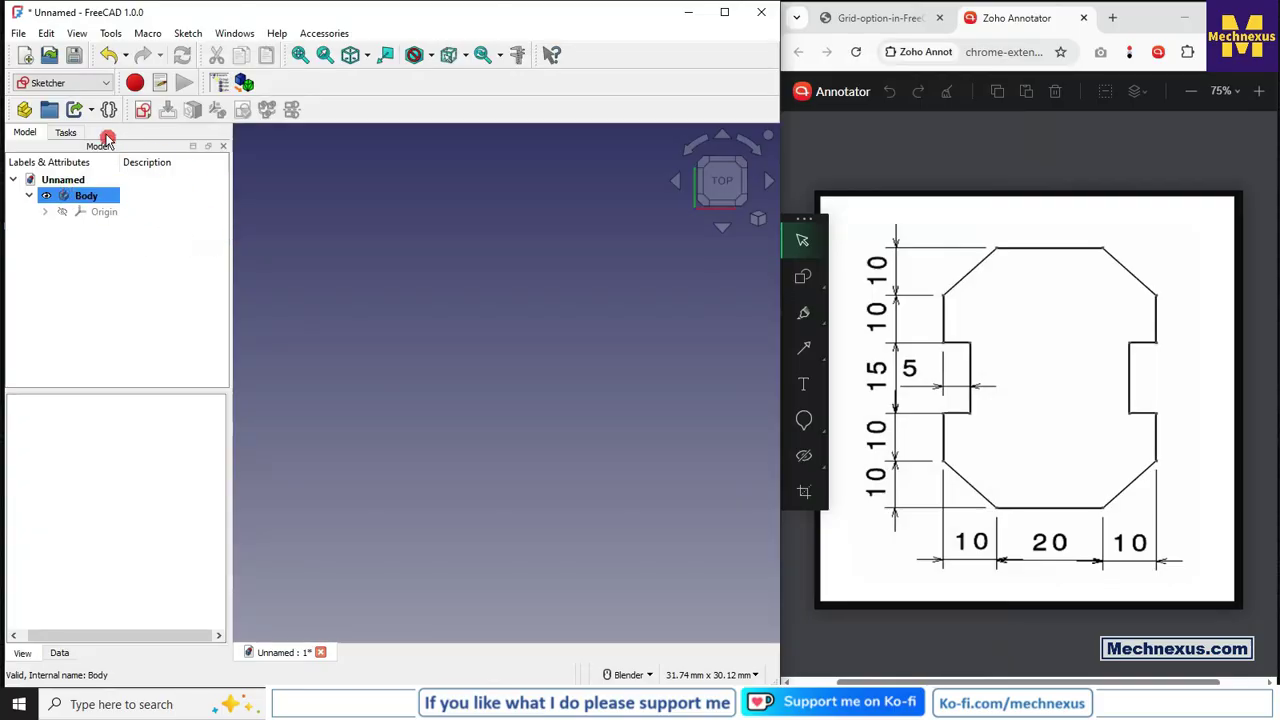
Step: Switch to the Part Design workbench and create a new sketch on the body's XZ plane, choosing it in isometric view
left_click(62, 83)
left_click(55, 98)
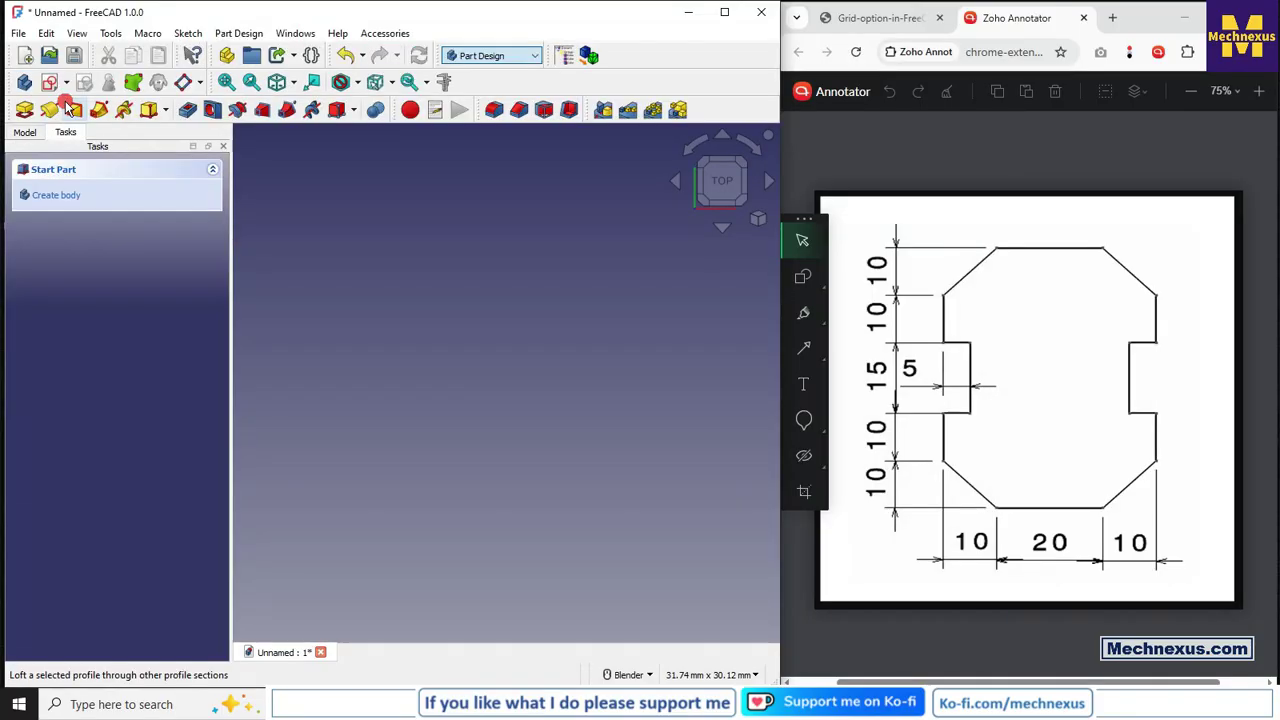
left_click(26, 134)
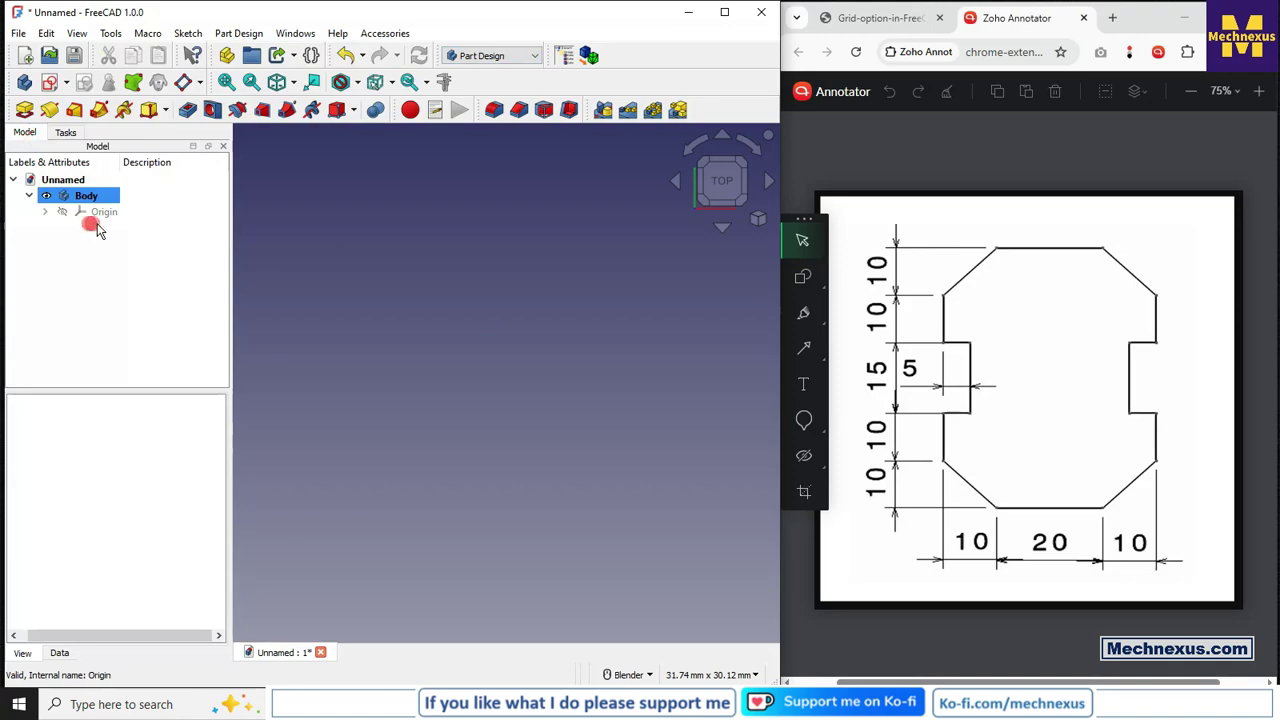
left_click(50, 84)
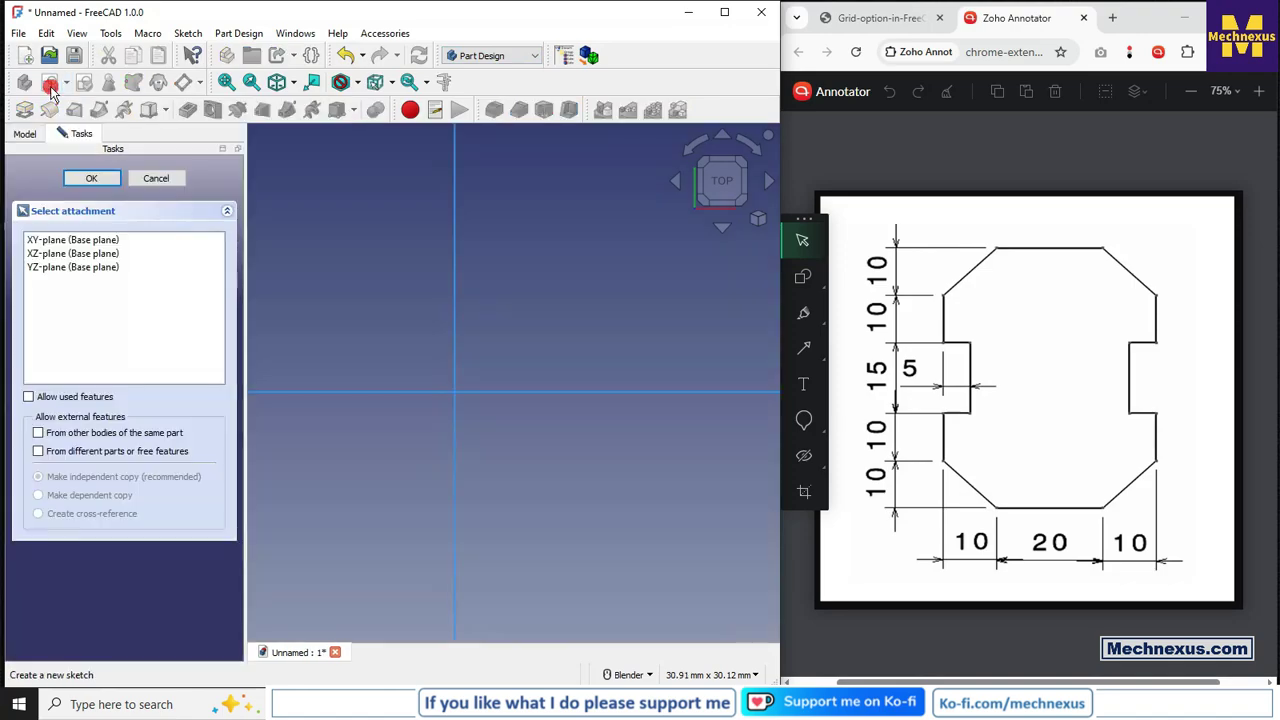
left_click(758, 221)
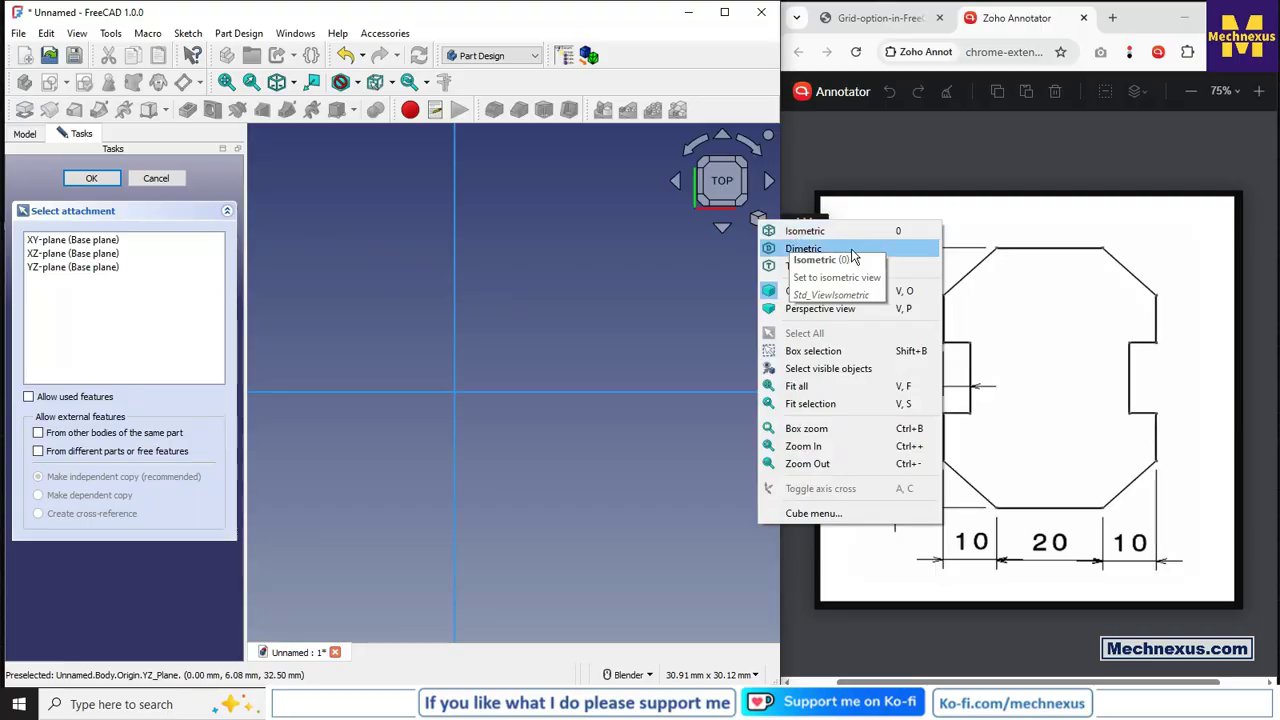
left_click(534, 262)
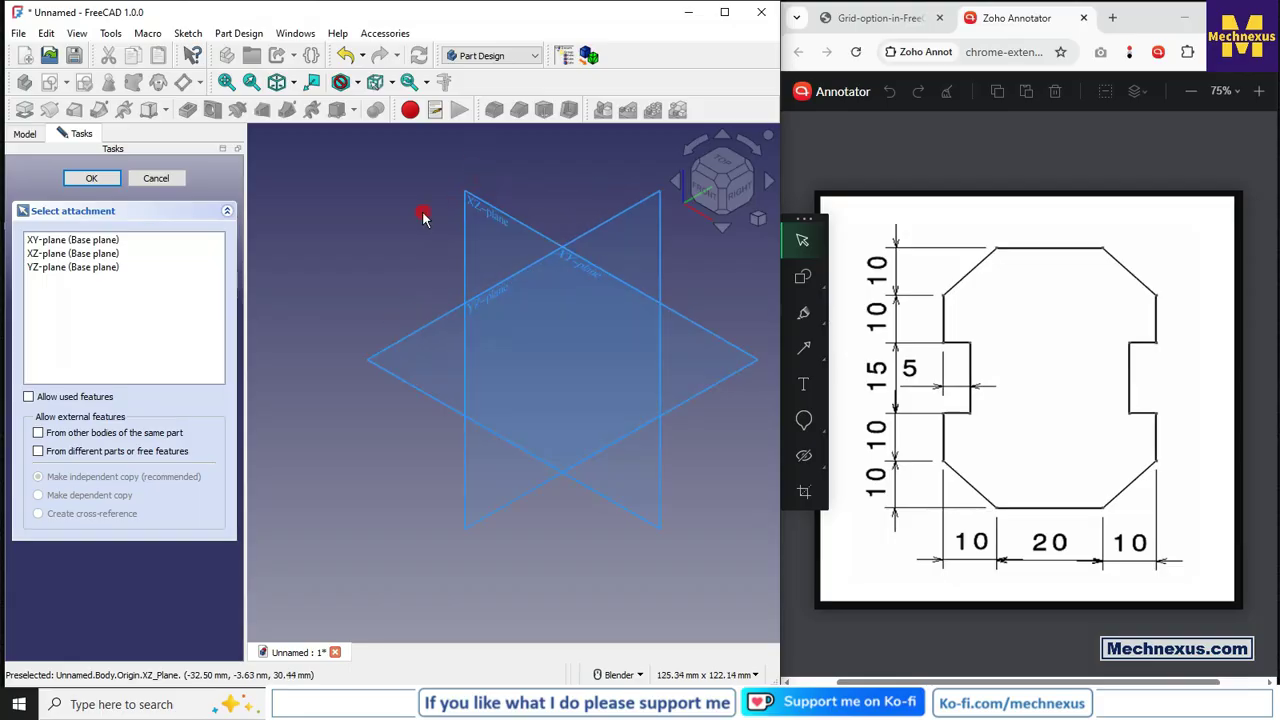
left_click(486, 210)
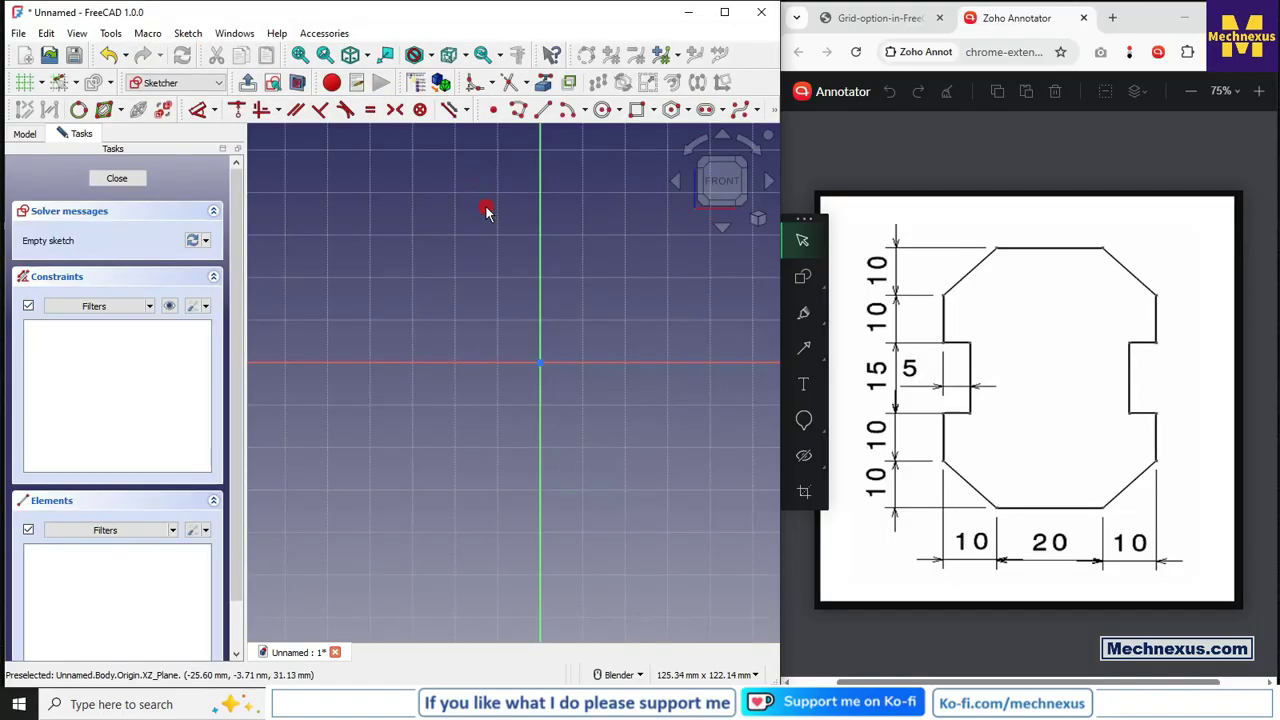
scroll(500, 370, "down", 3)
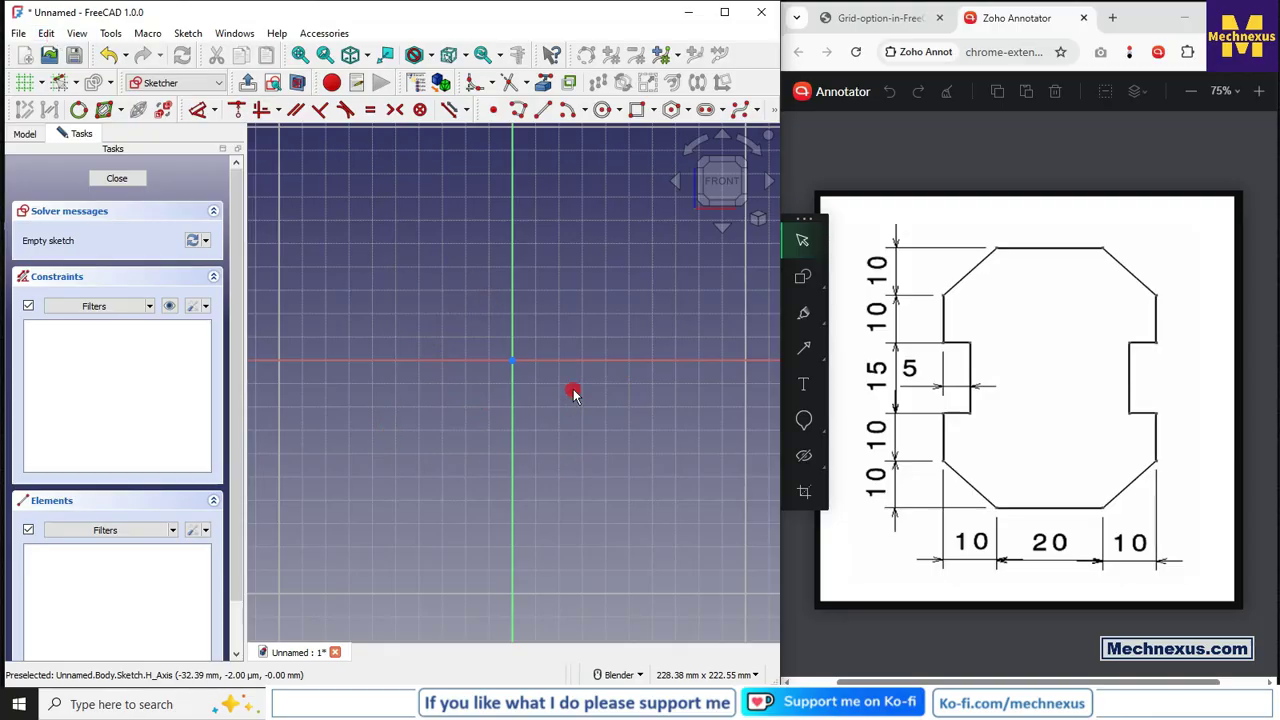
Step: Turn off the Grid option in the Sketcher grid preferences and accept the change
left_click(46, 34)
left_click(83, 405)
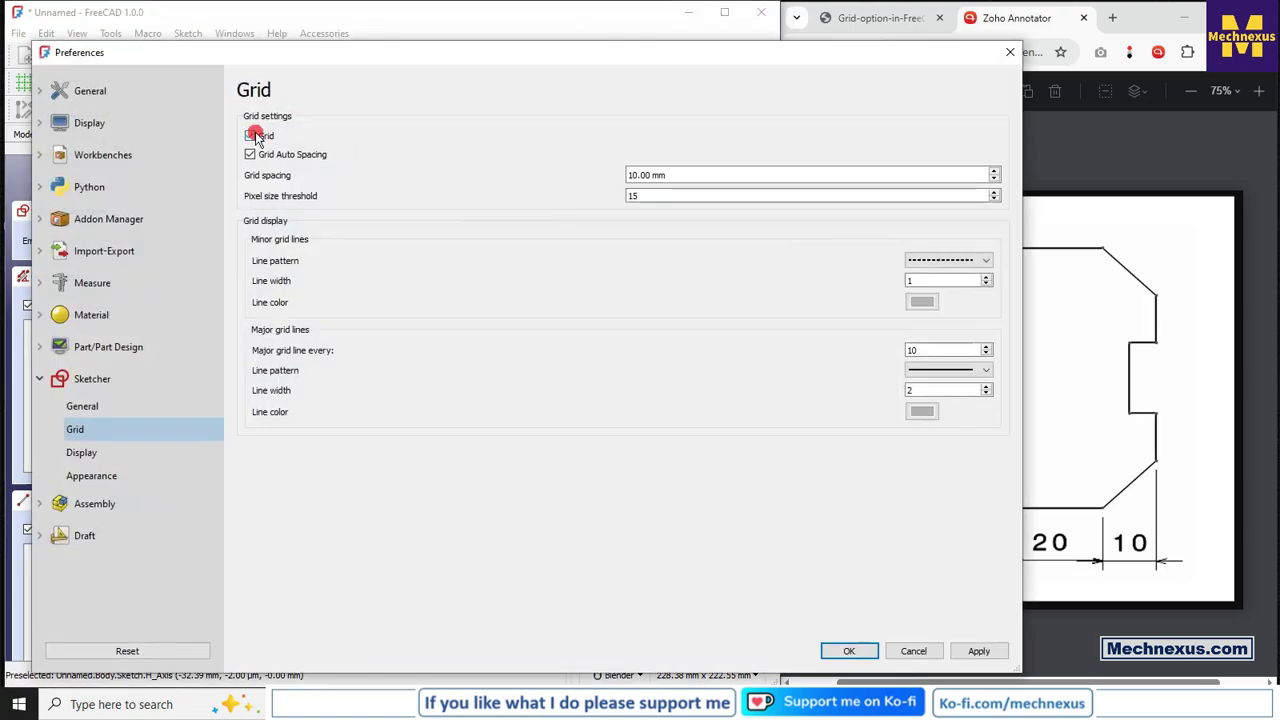
left_click(250, 136)
left_click(832, 650)
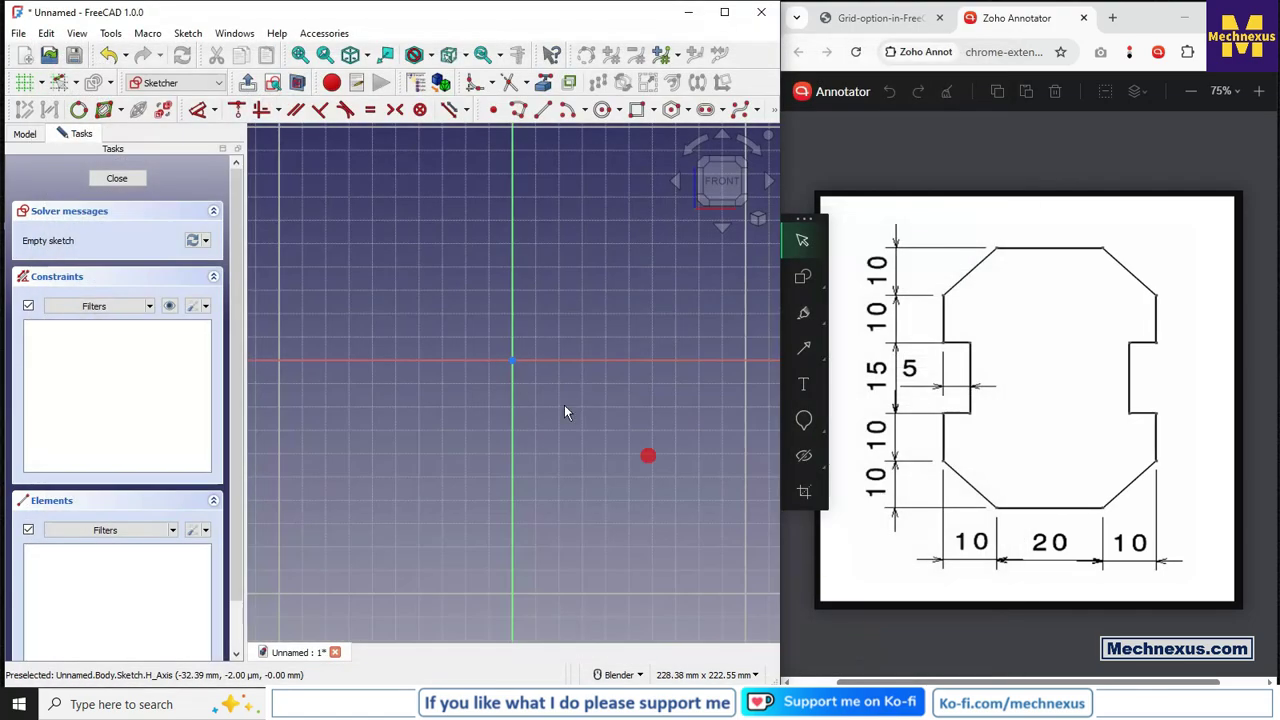
Step: Close and reopen the sketch to check its grid display, and leave sketch editing again
left_click(117, 178)
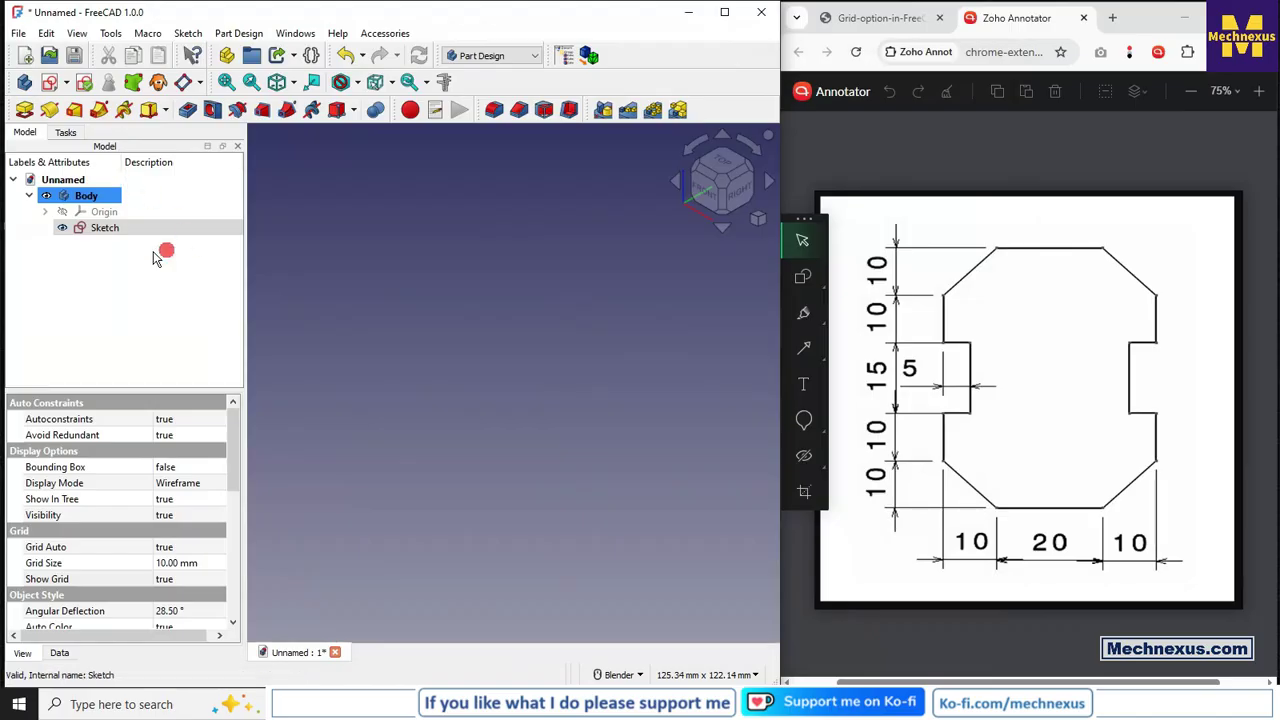
double_click(105, 228)
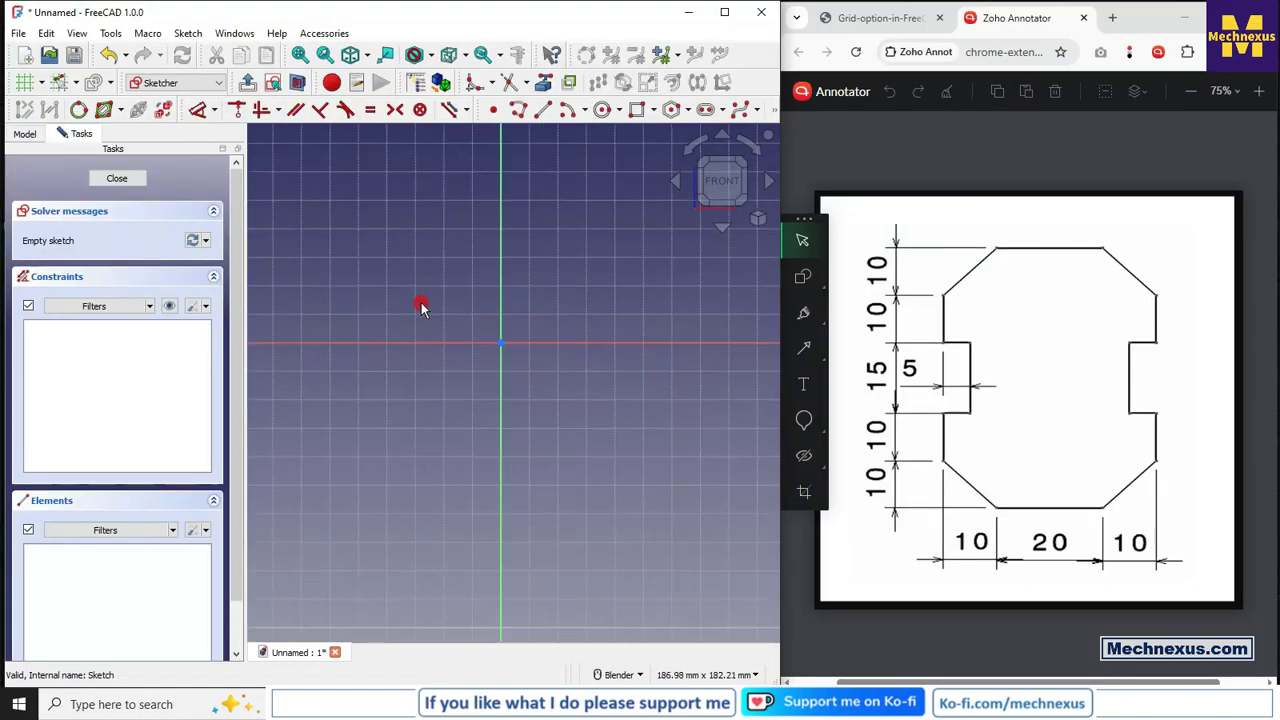
scroll(421, 308, "down", 1)
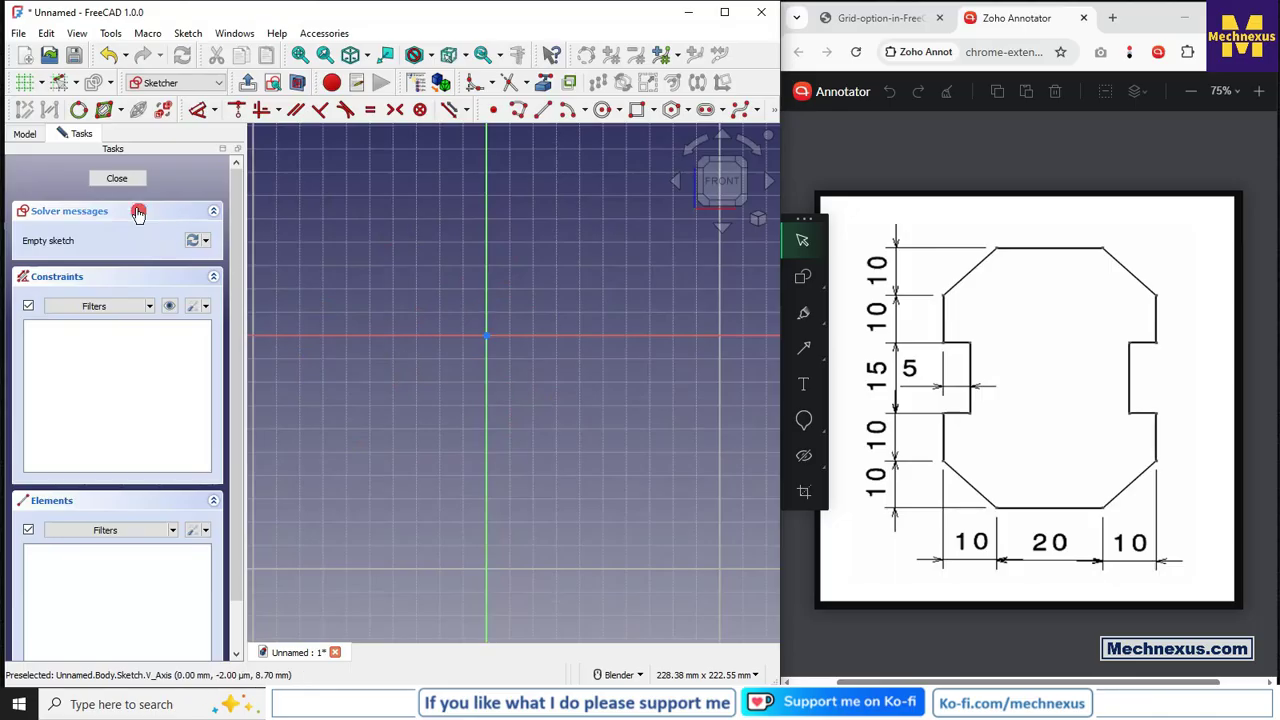
left_click(117, 180)
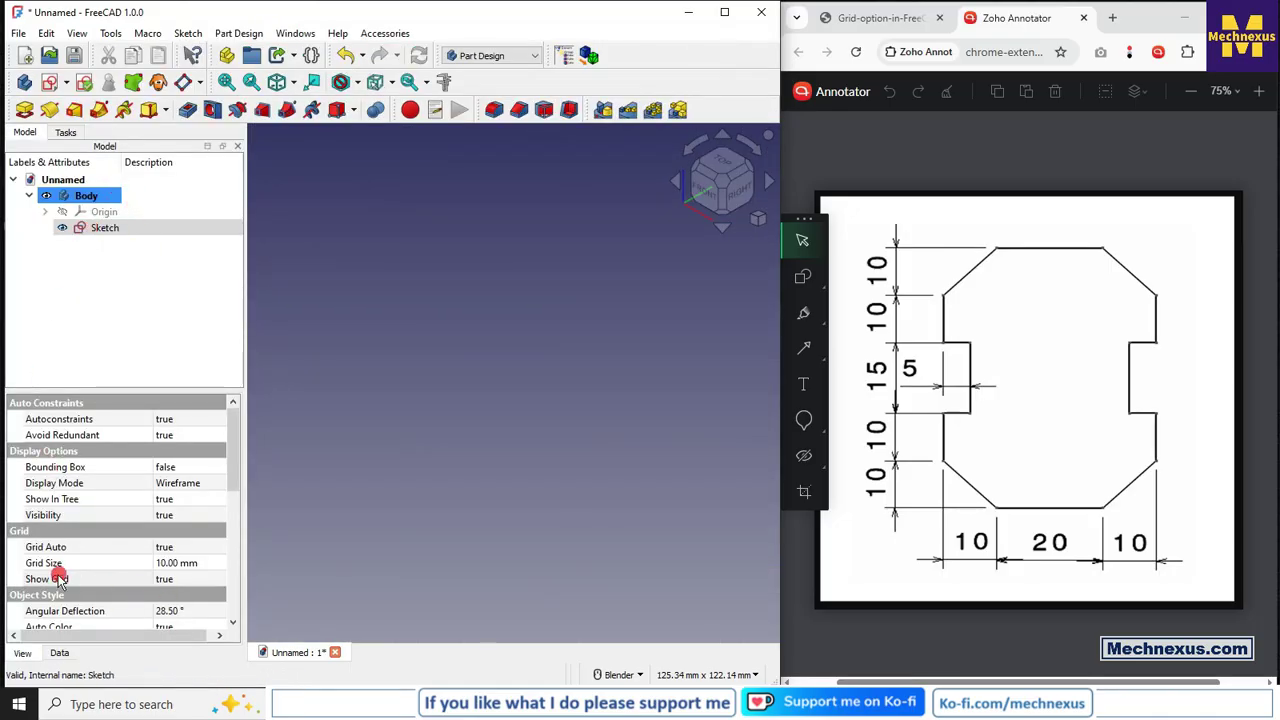
Step: Set the sketch's Show Grid property to false, and reopen the sketch briefly to check its grid display
left_click(176, 582)
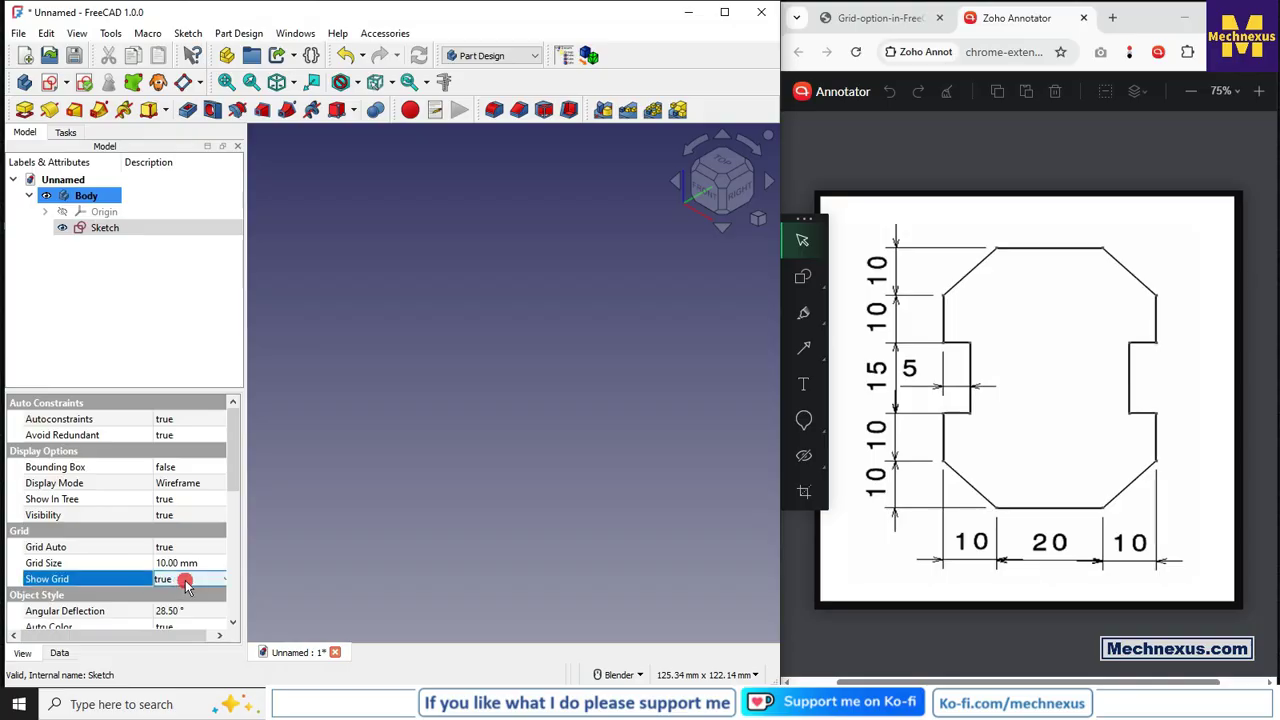
left_click(176, 582)
left_click(176, 606)
left_click(486, 382)
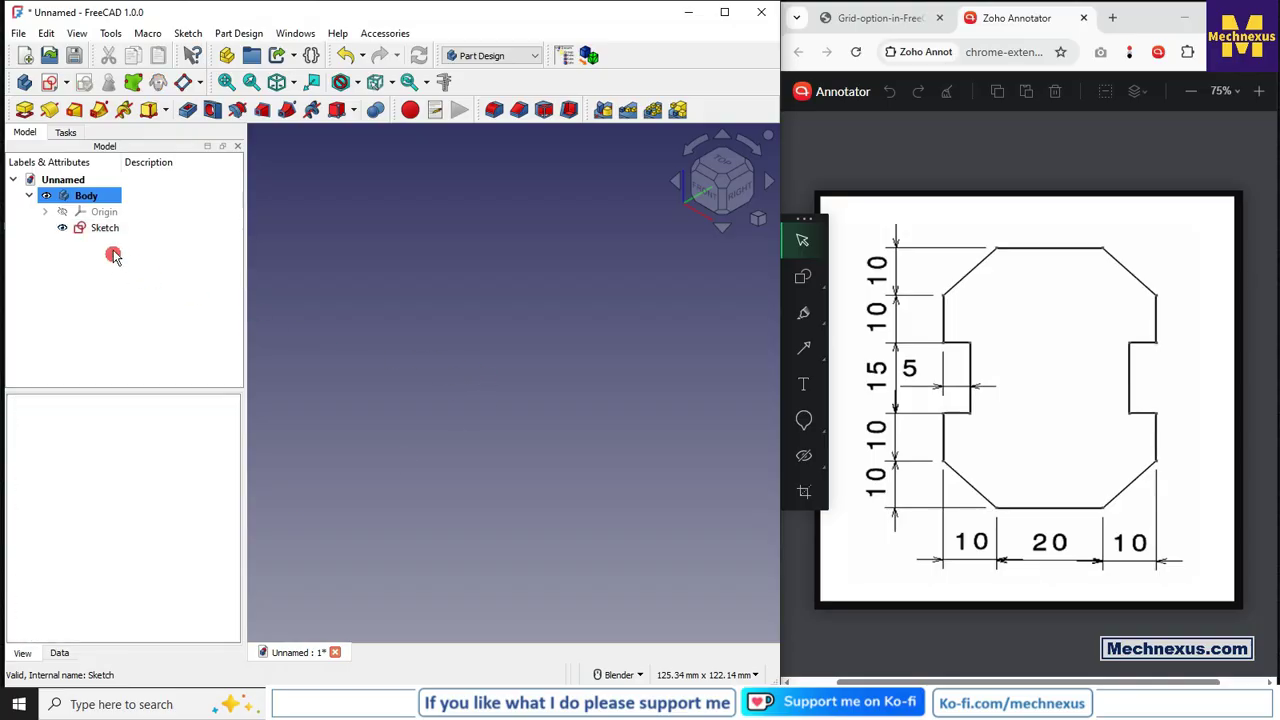
double_click(95, 228)
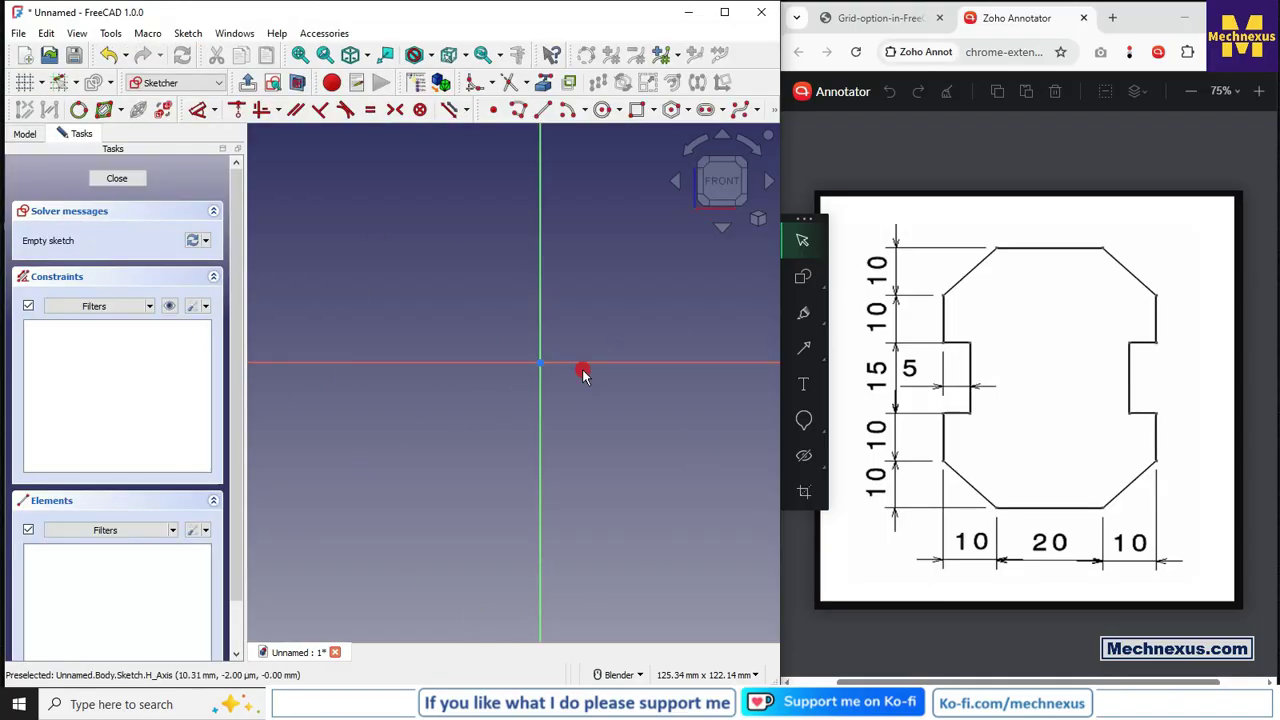
left_click(126, 180)
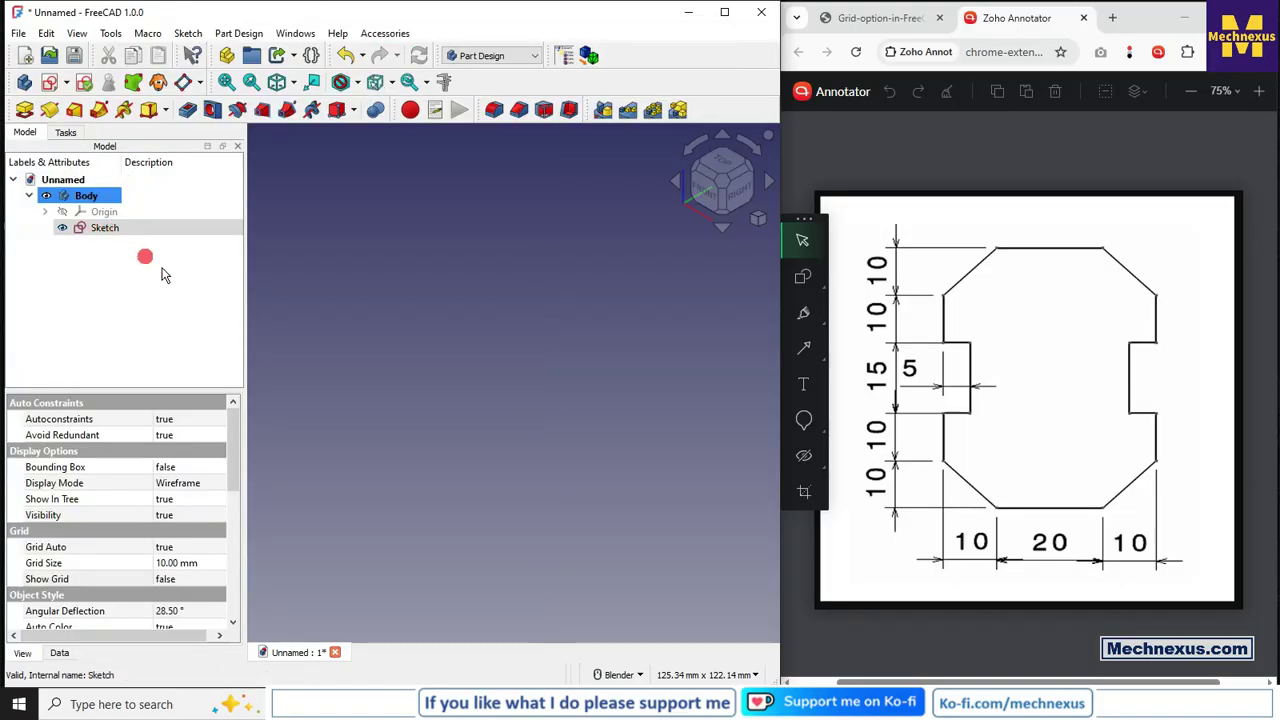
Step: Set the sketch's Show Grid property back to true and check the value in its view properties
left_click(168, 579)
left_click(170, 580)
left_click(171, 603)
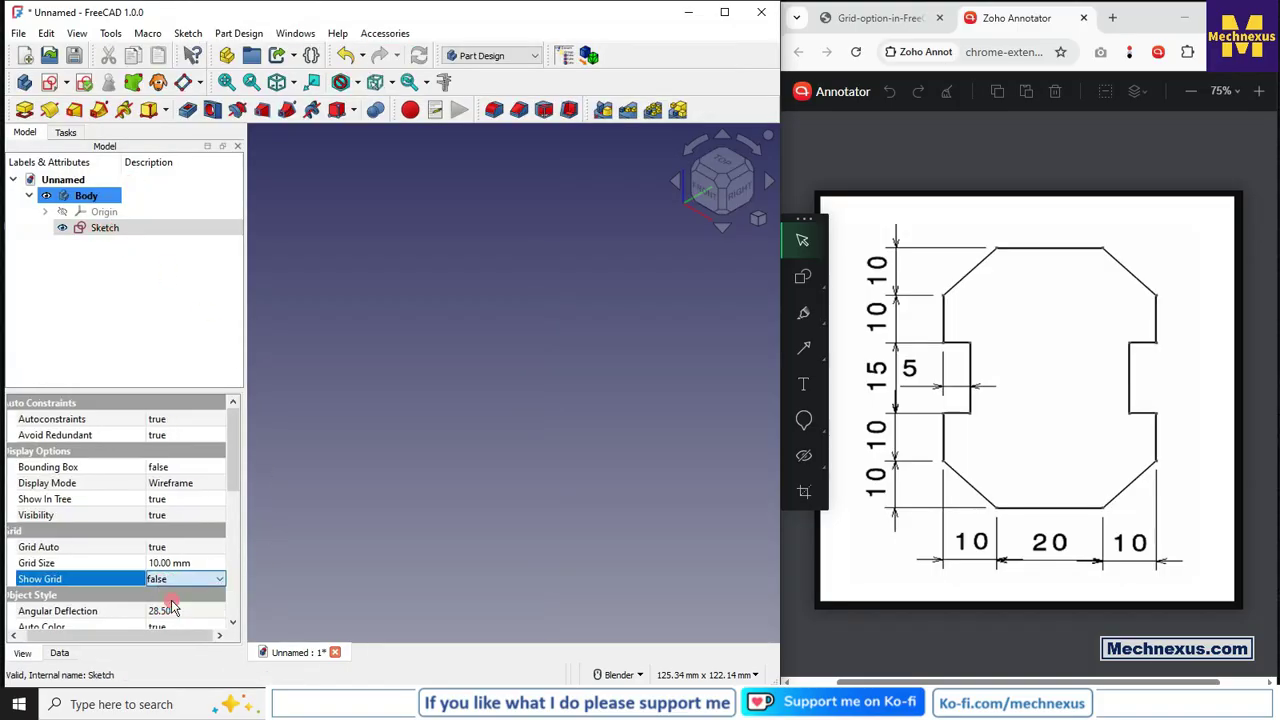
left_click(412, 550)
left_click(88, 215)
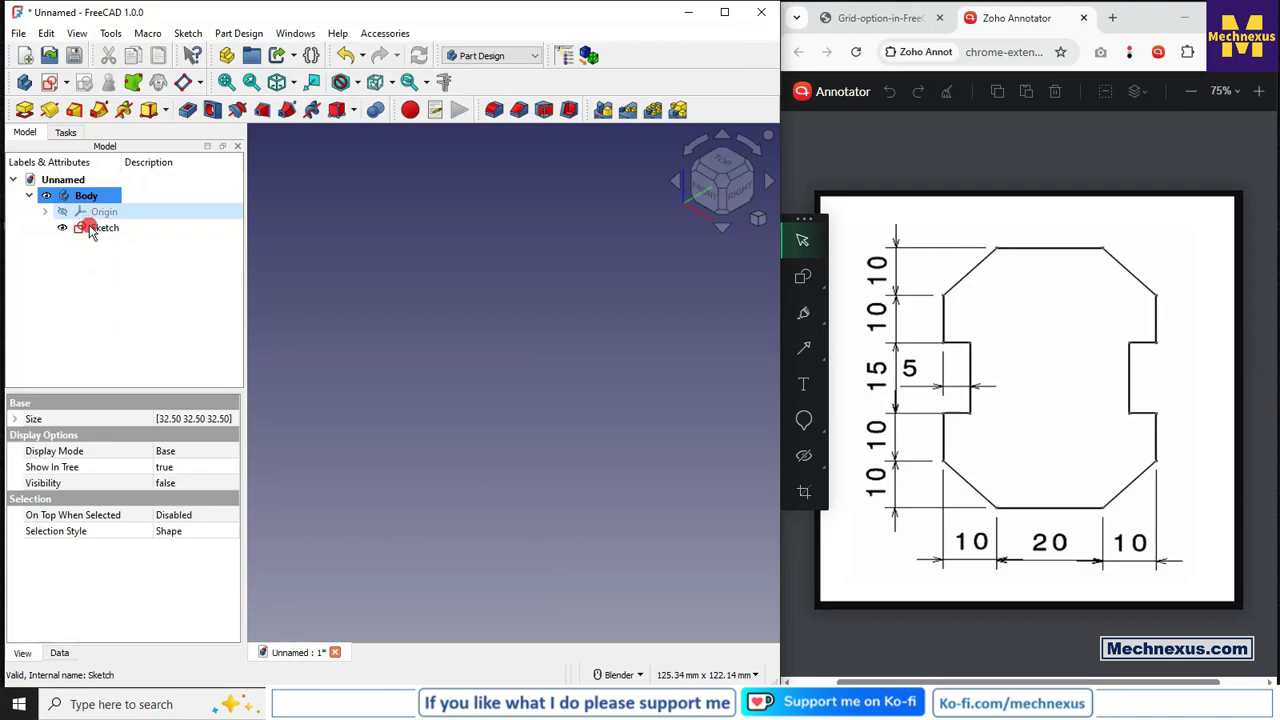
left_click(92, 228)
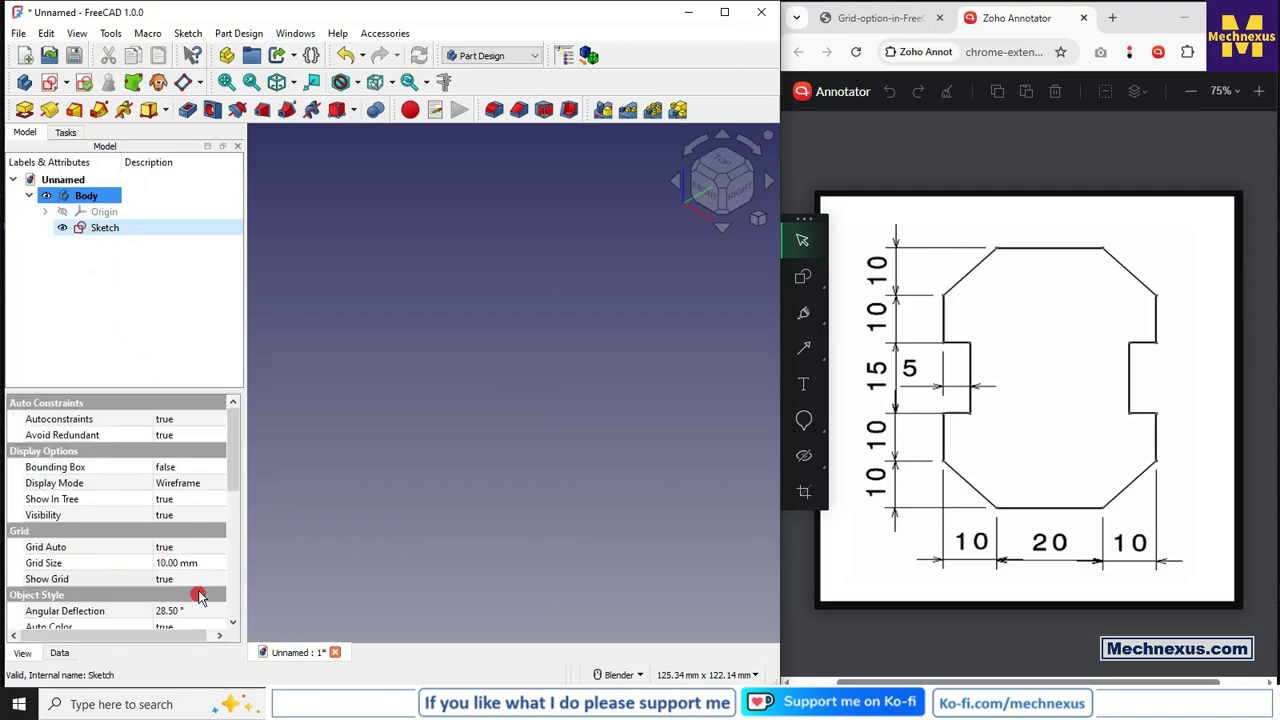
Step: Compare the Sketcher grid preferences with the existing sketch's own grid properties, leaving the preferences without changes
left_click(46, 33)
left_click(100, 407)
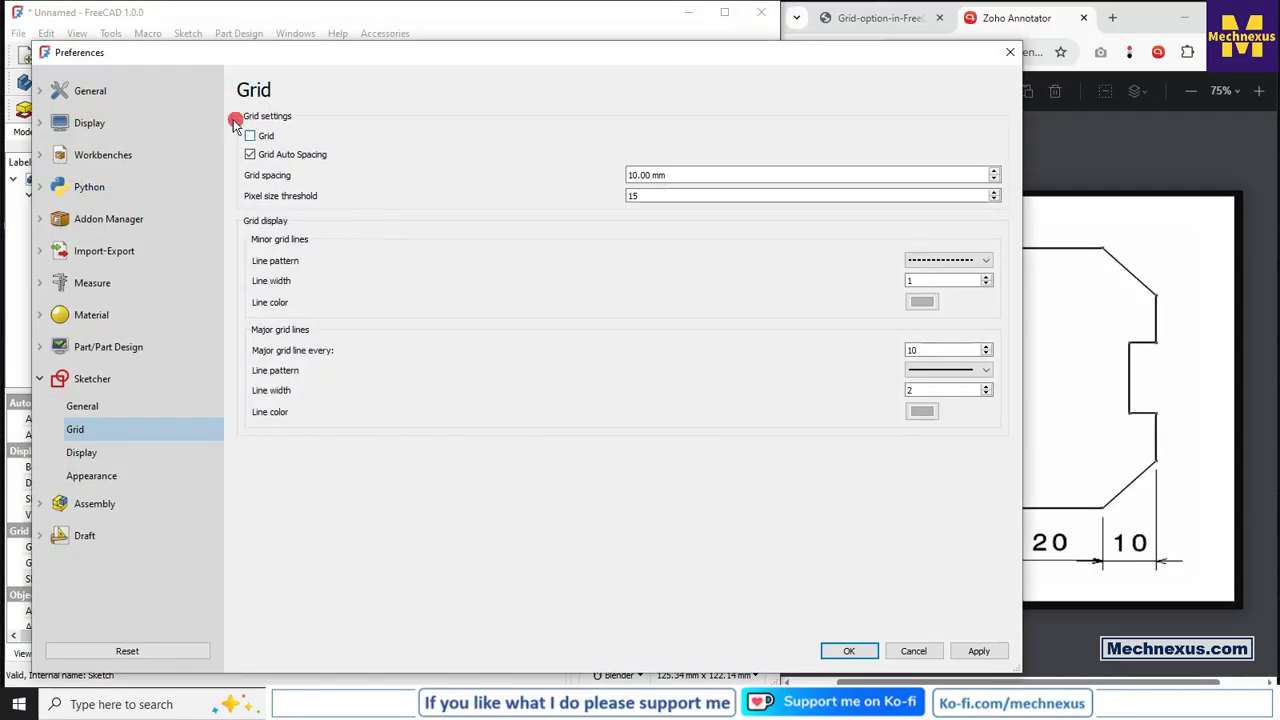
left_click(912, 651)
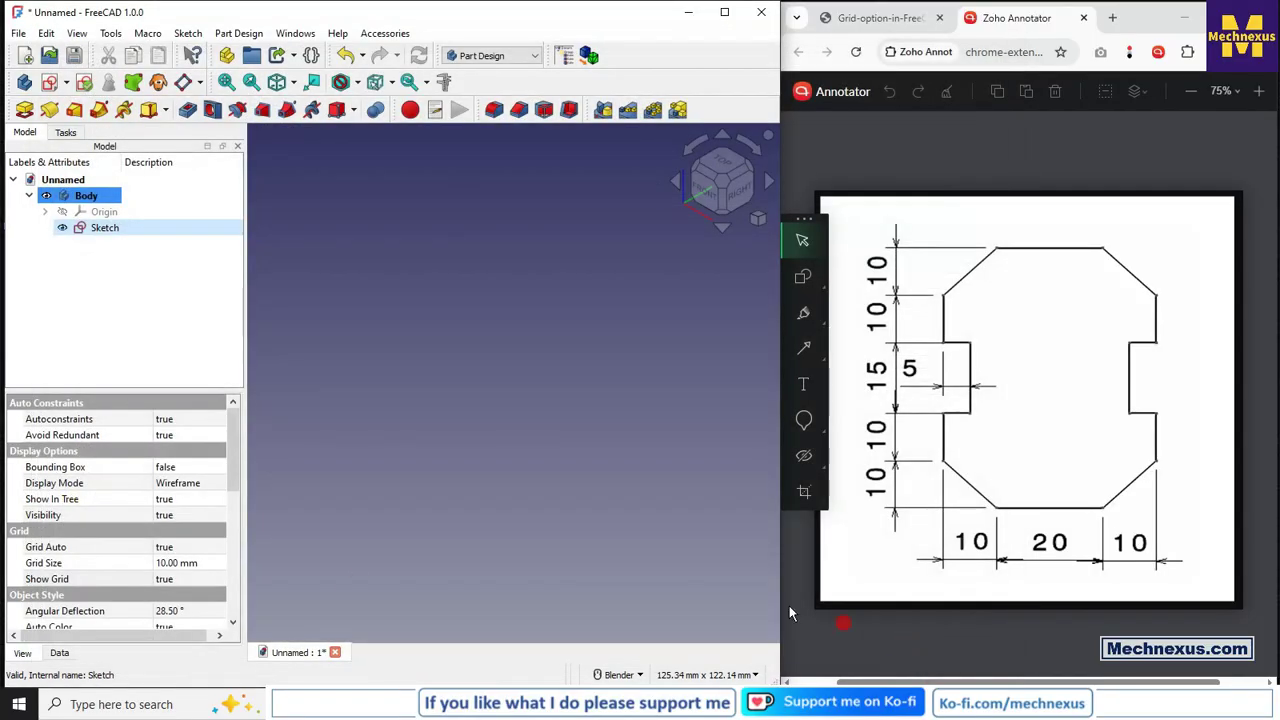
scroll(129, 563, "down", 2)
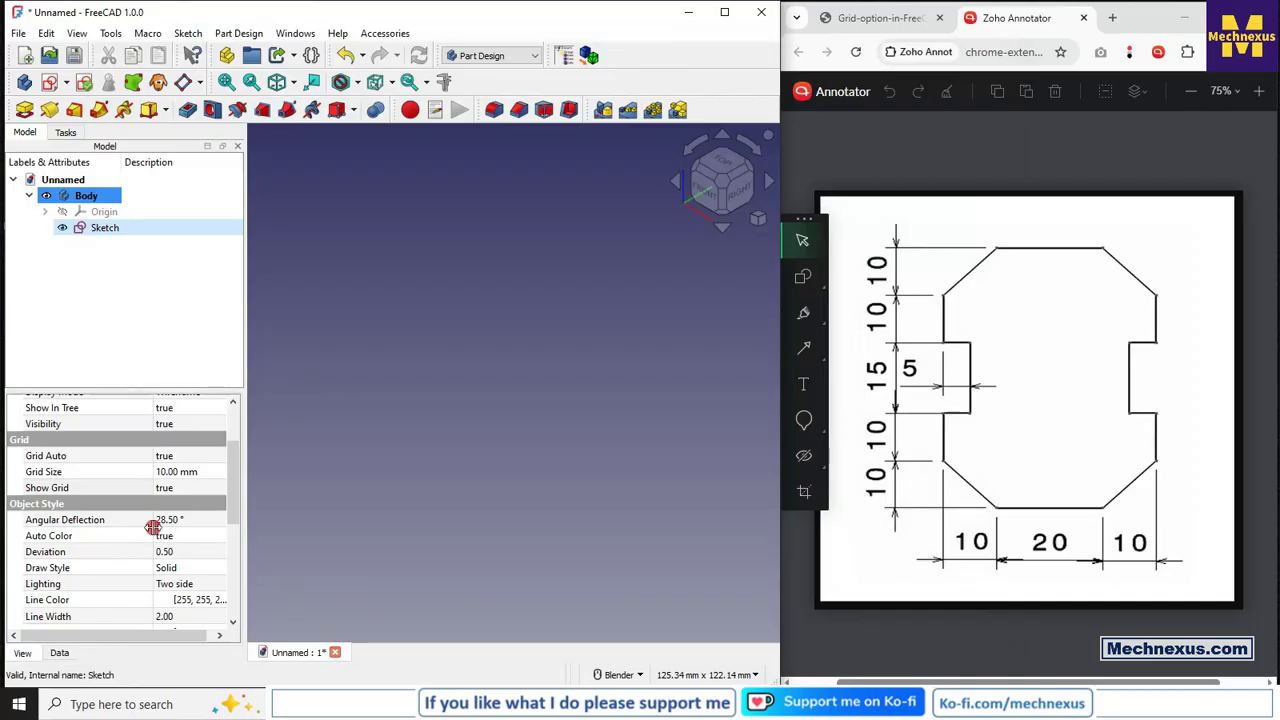
Step: Enable the Grid option in the Sketcher grid preferences and apply the change
left_click(52, 33)
left_click(86, 408)
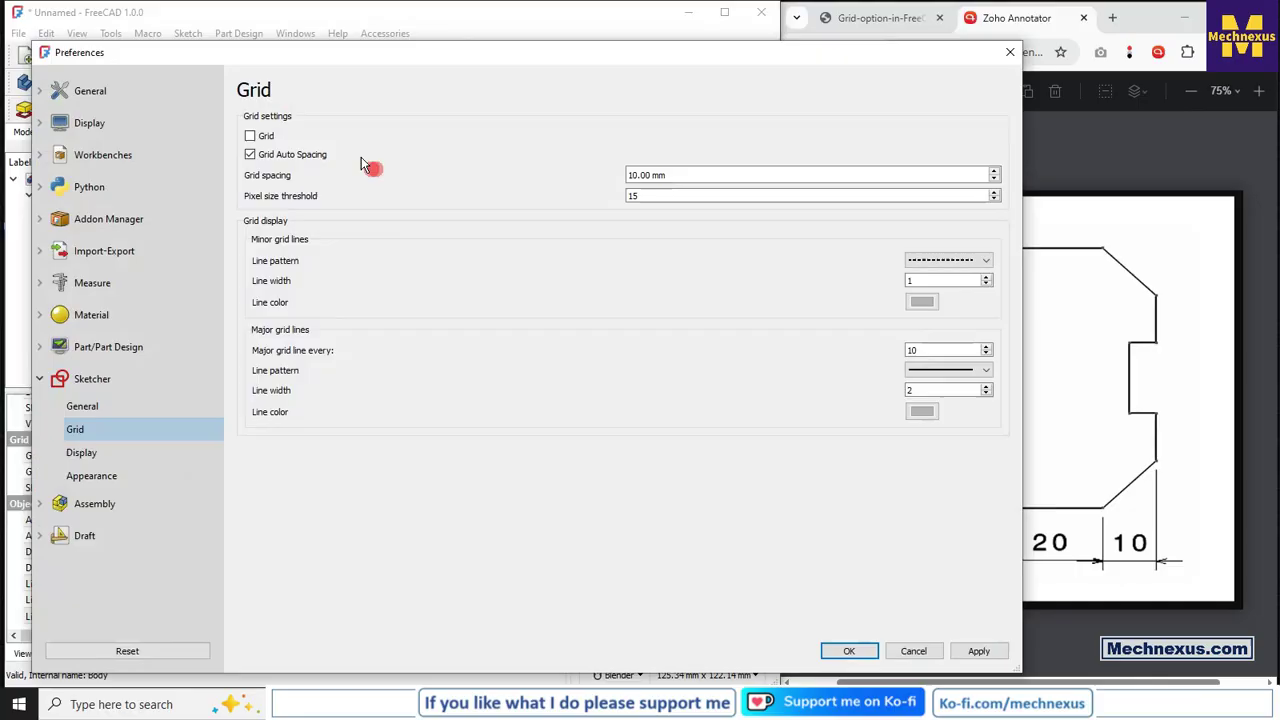
left_click(250, 136)
left_click(849, 651)
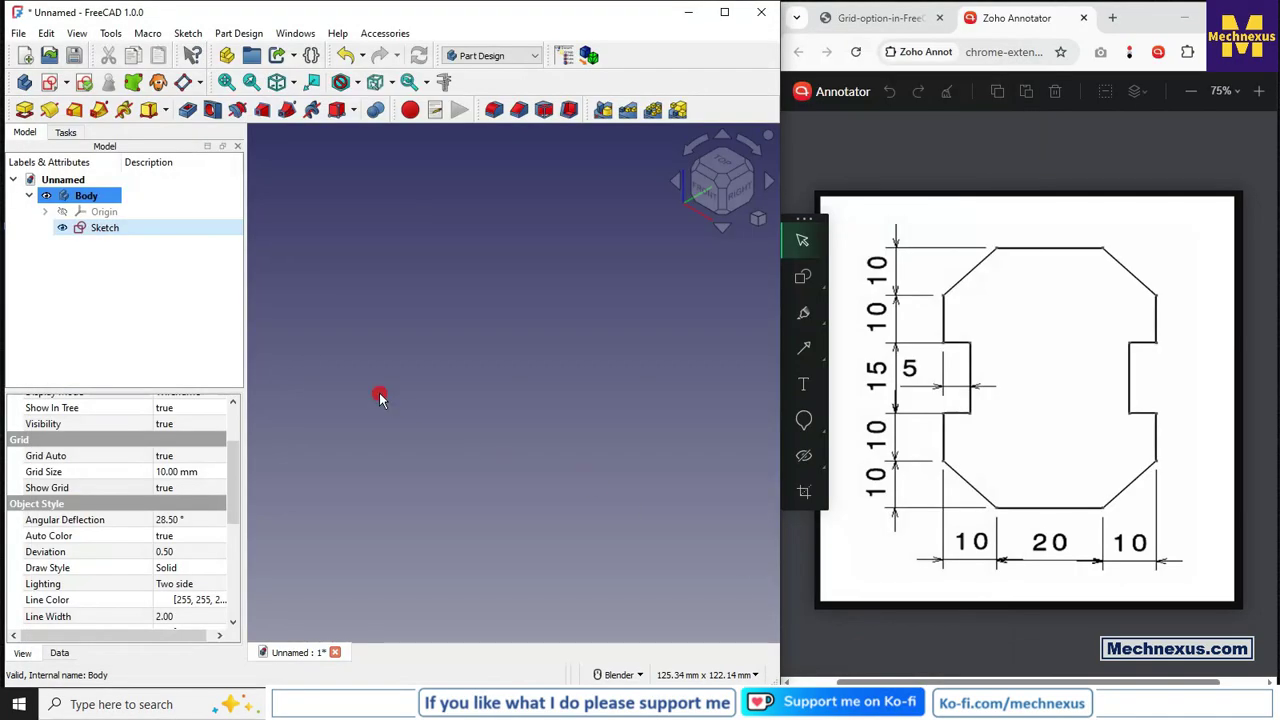
Step: Disable the Grid option in the Sketcher grid preferences again and apply the change
left_click(46, 33)
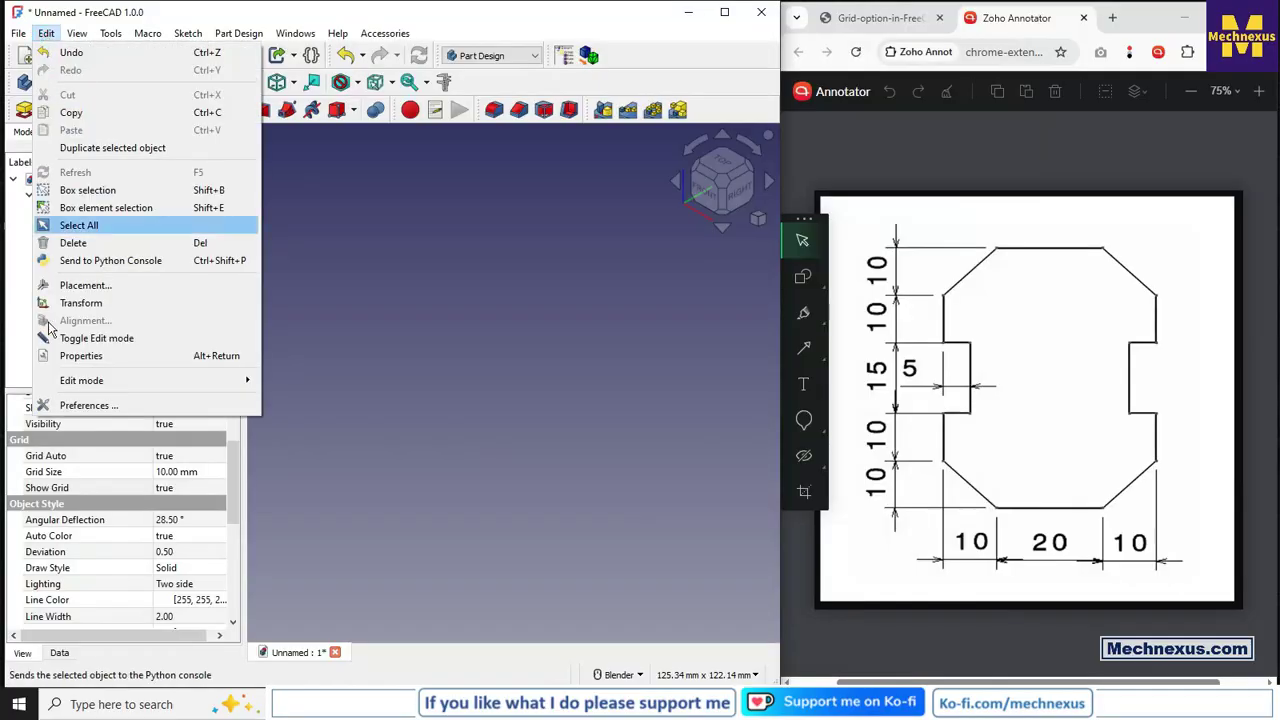
left_click(70, 408)
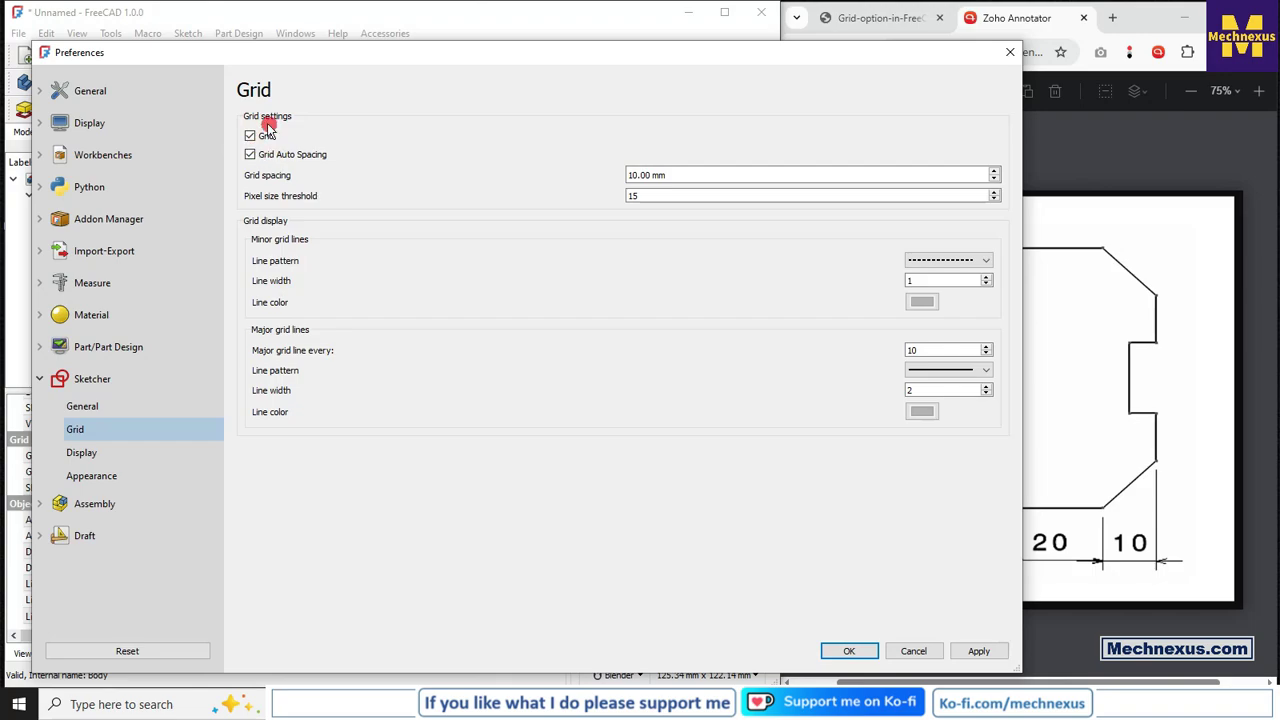
left_click(251, 137)
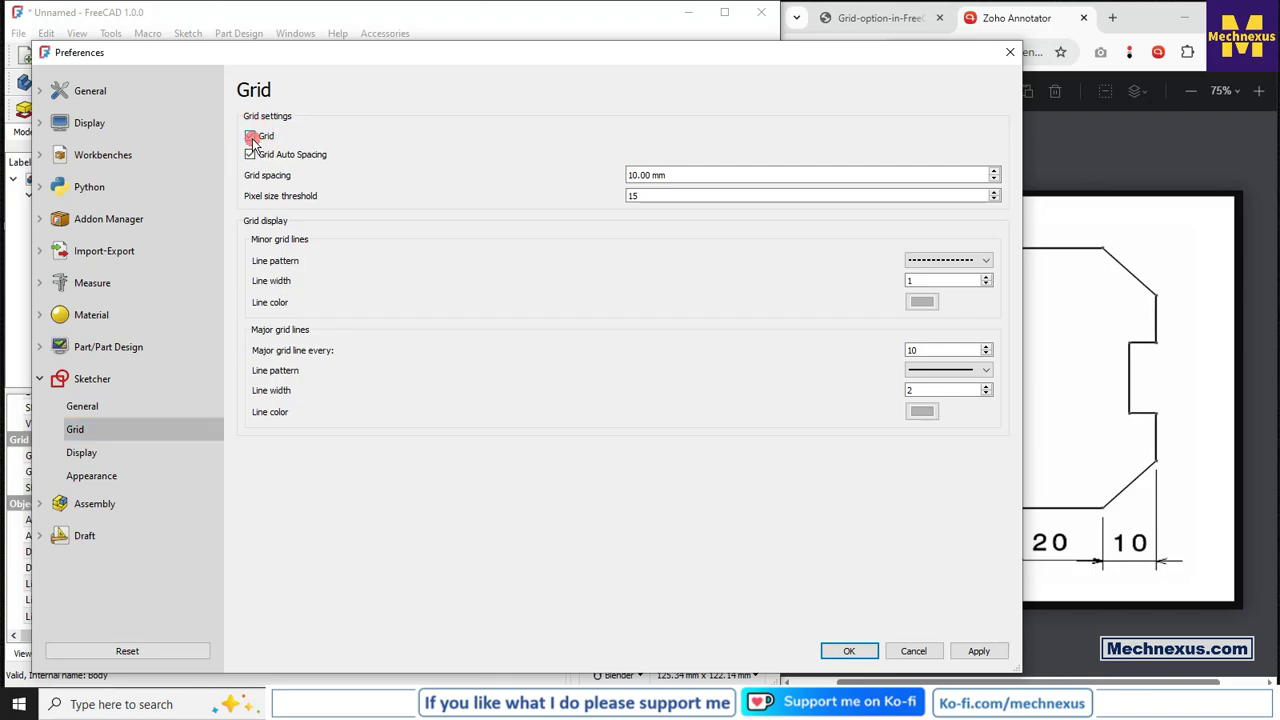
left_click(849, 651)
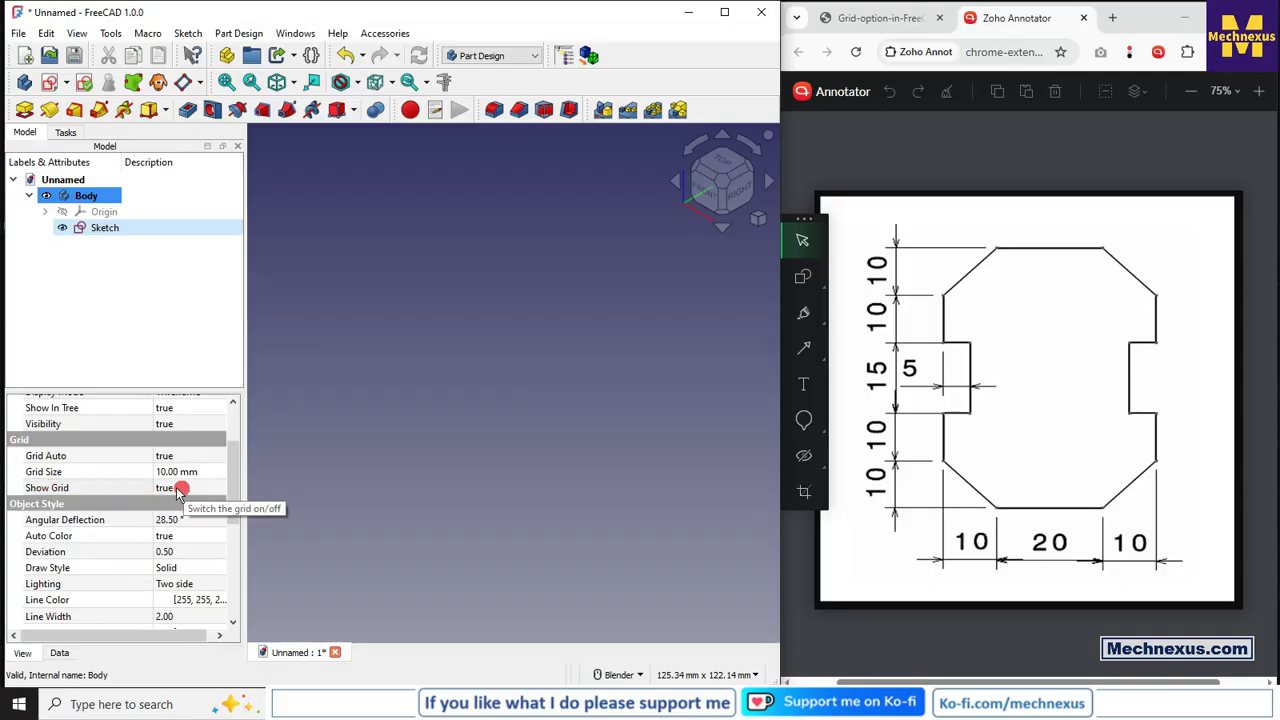
Step: Reopen the existing sketch for editing and examine how its auto-spaced grid adapts at different view scales
double_click(104, 231)
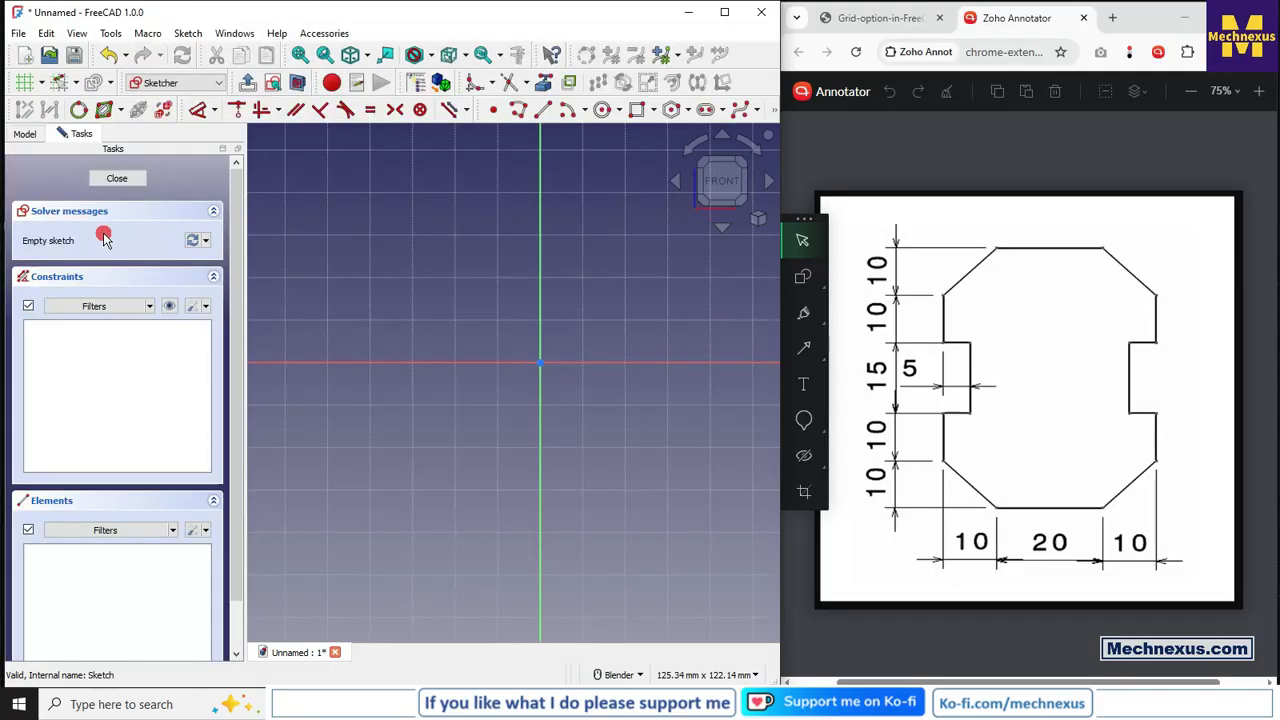
scroll(425, 373, "down", 1)
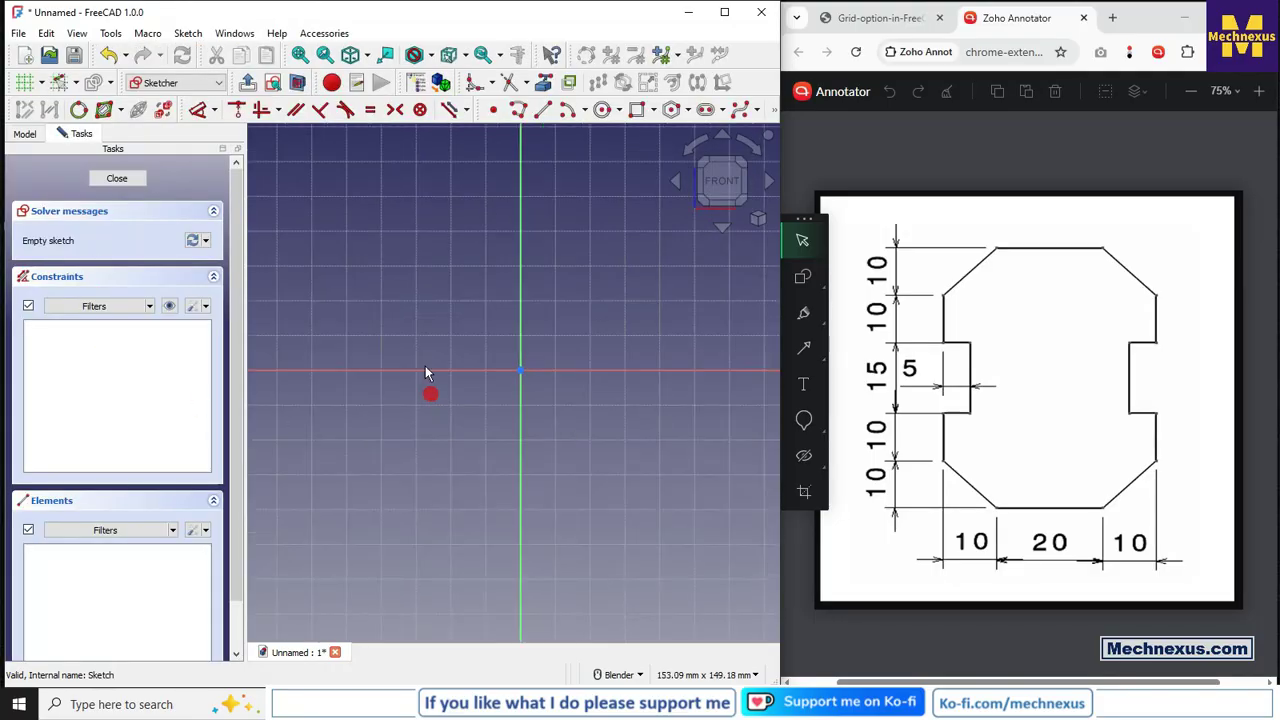
left_click(42, 86)
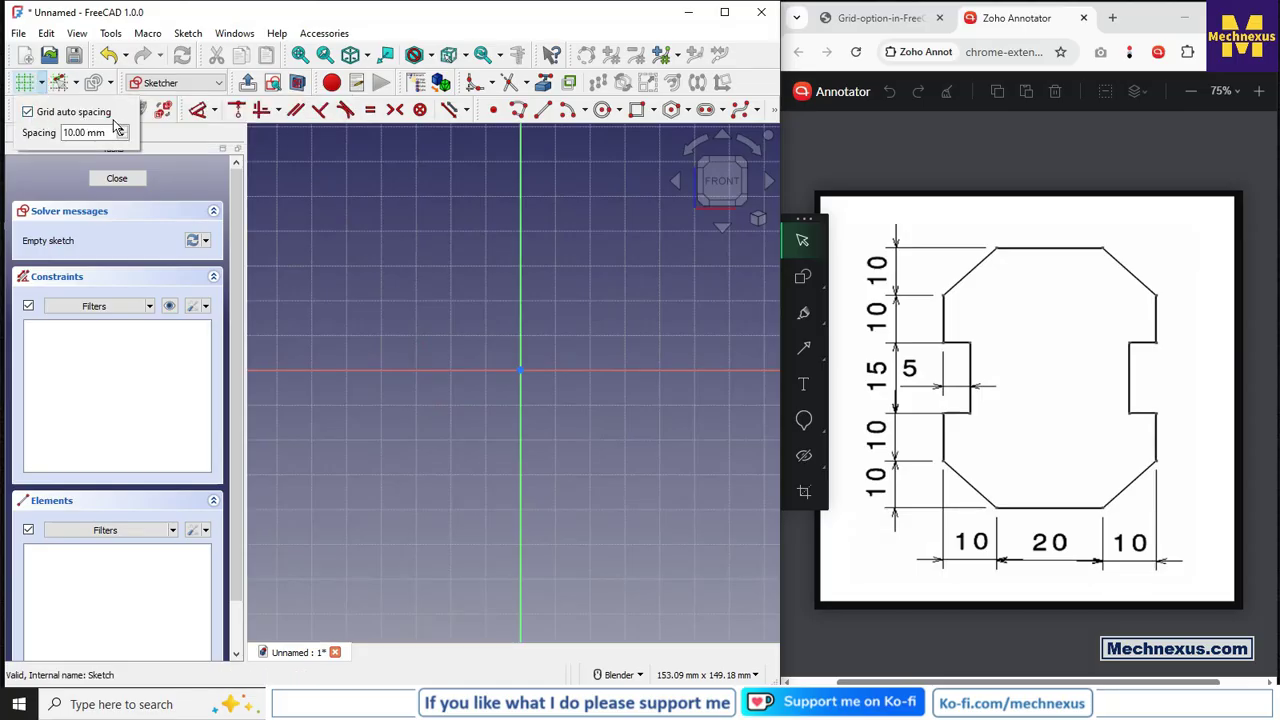
left_click(409, 309)
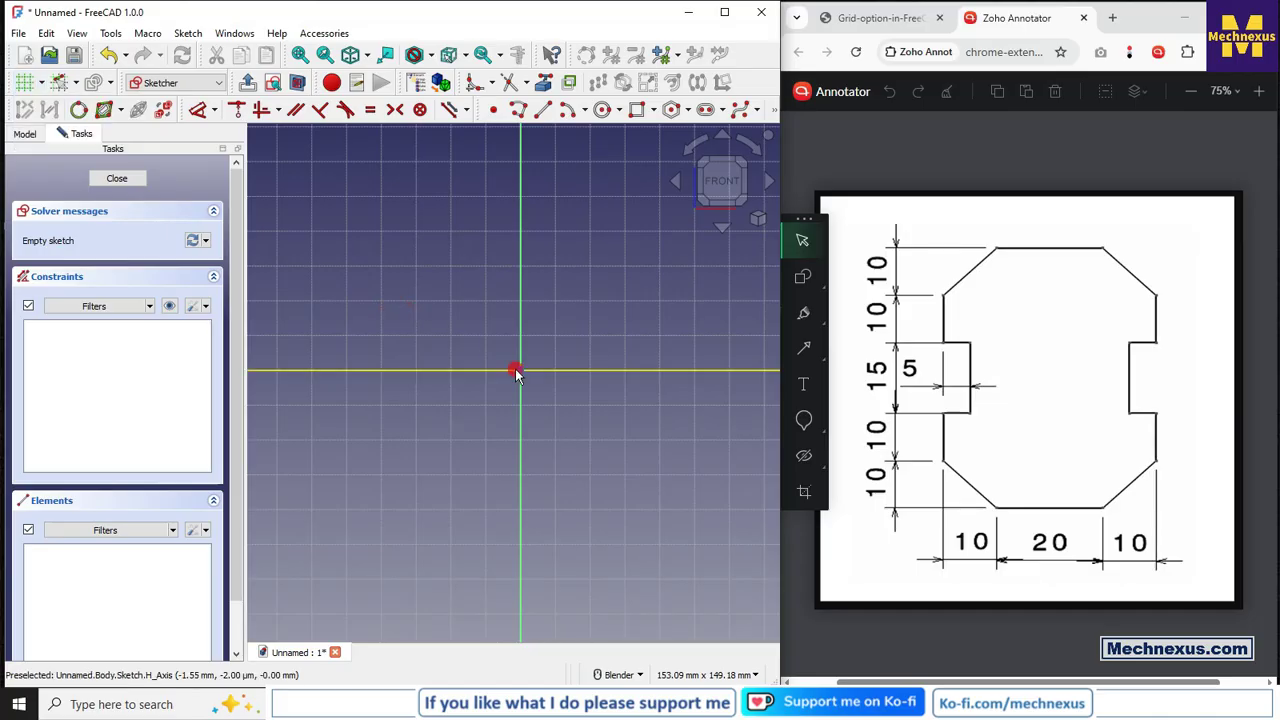
scroll(486, 358, "up", 3)
scroll(483, 360, "up", 5)
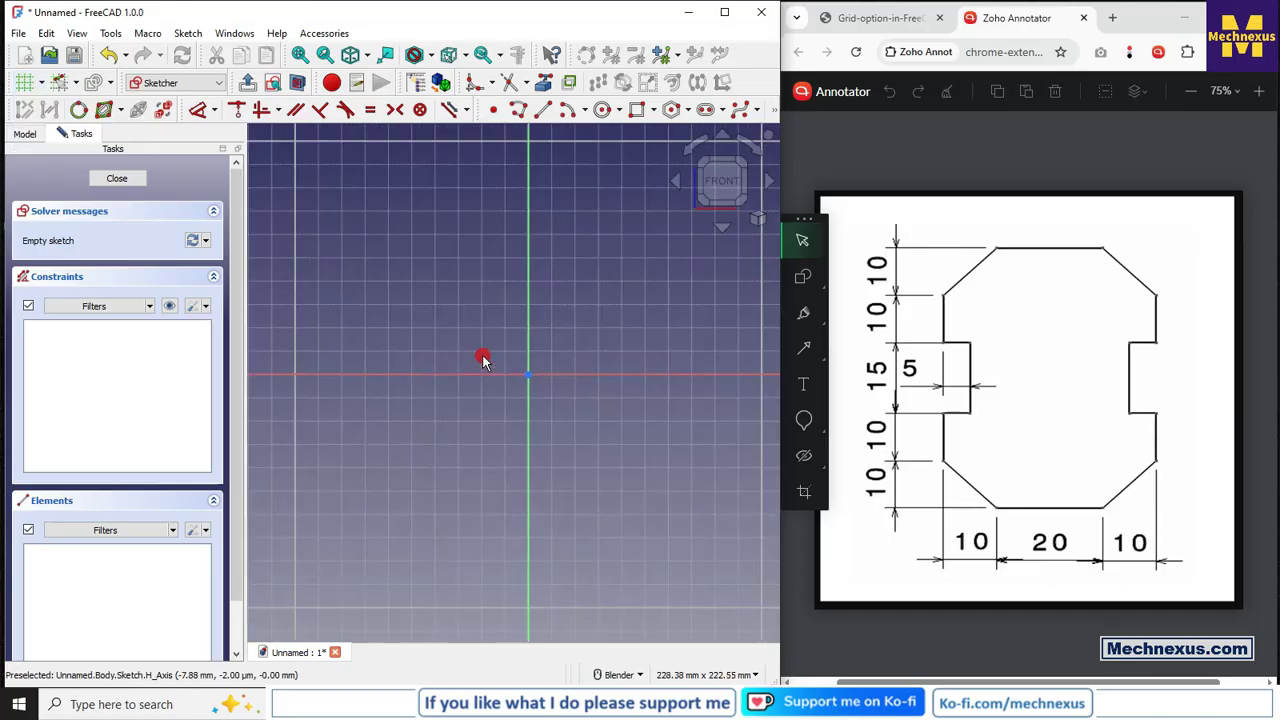
scroll(440, 316, "down", 4)
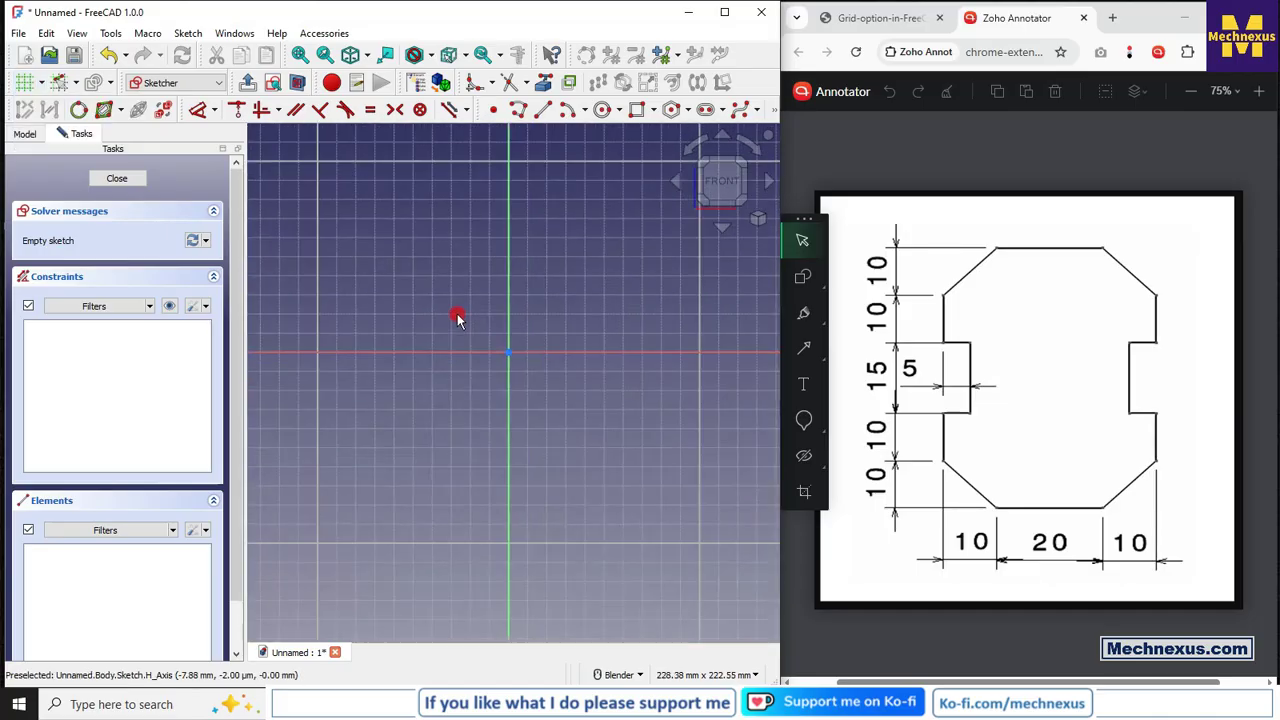
scroll(457, 318, "down", 2)
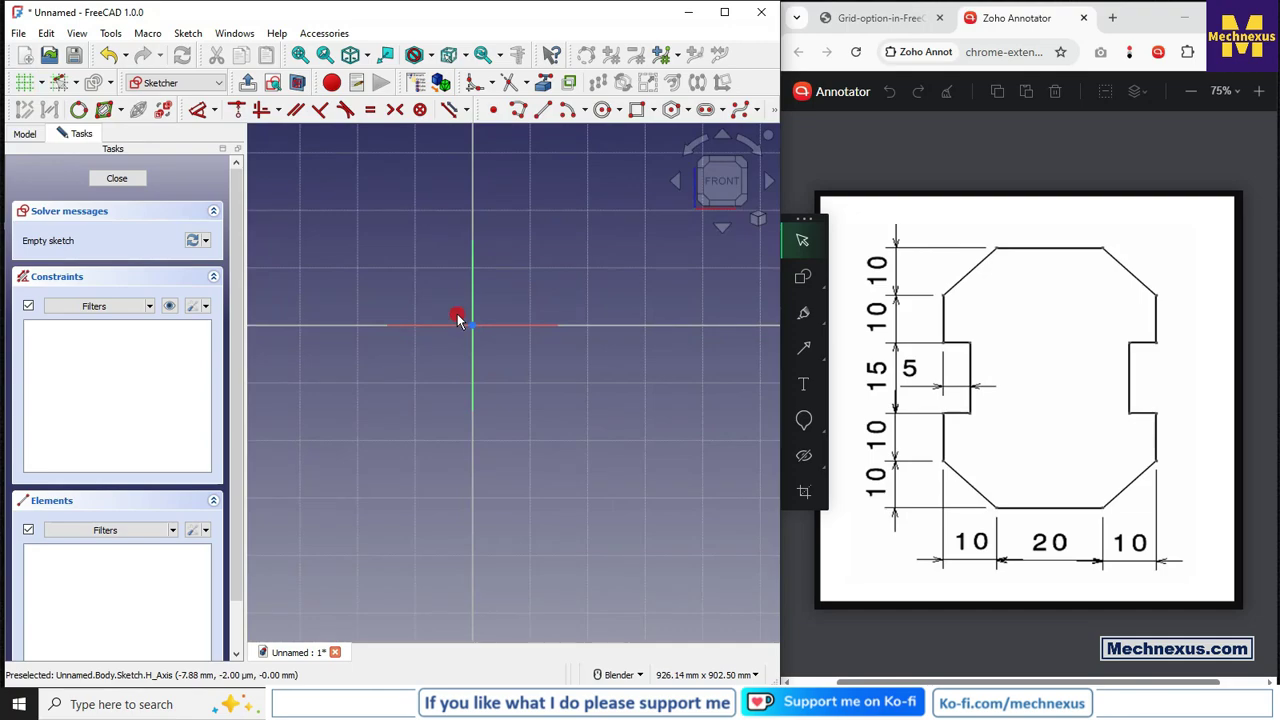
Step: Turn off the sketch's grid auto spacing and check the fixed-spacing grid at different view scales
left_click(41, 83)
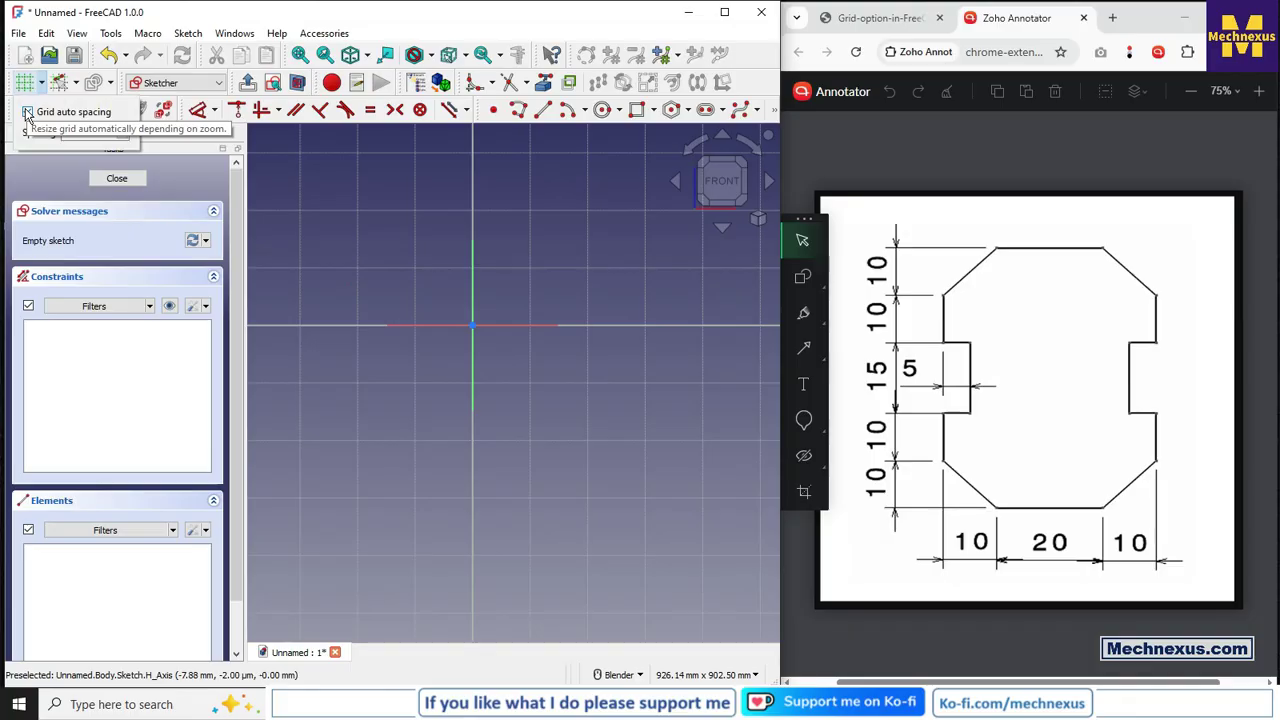
left_click(28, 112)
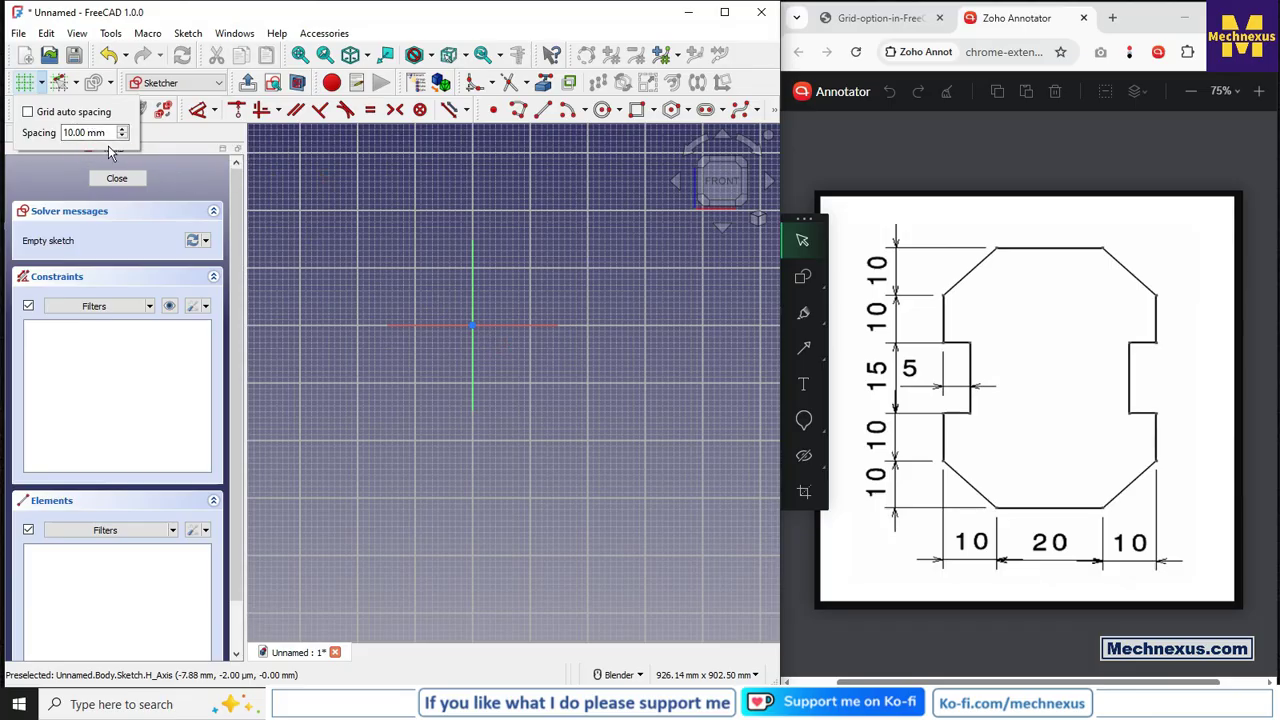
left_click(369, 258)
scroll(494, 329, "up", 10)
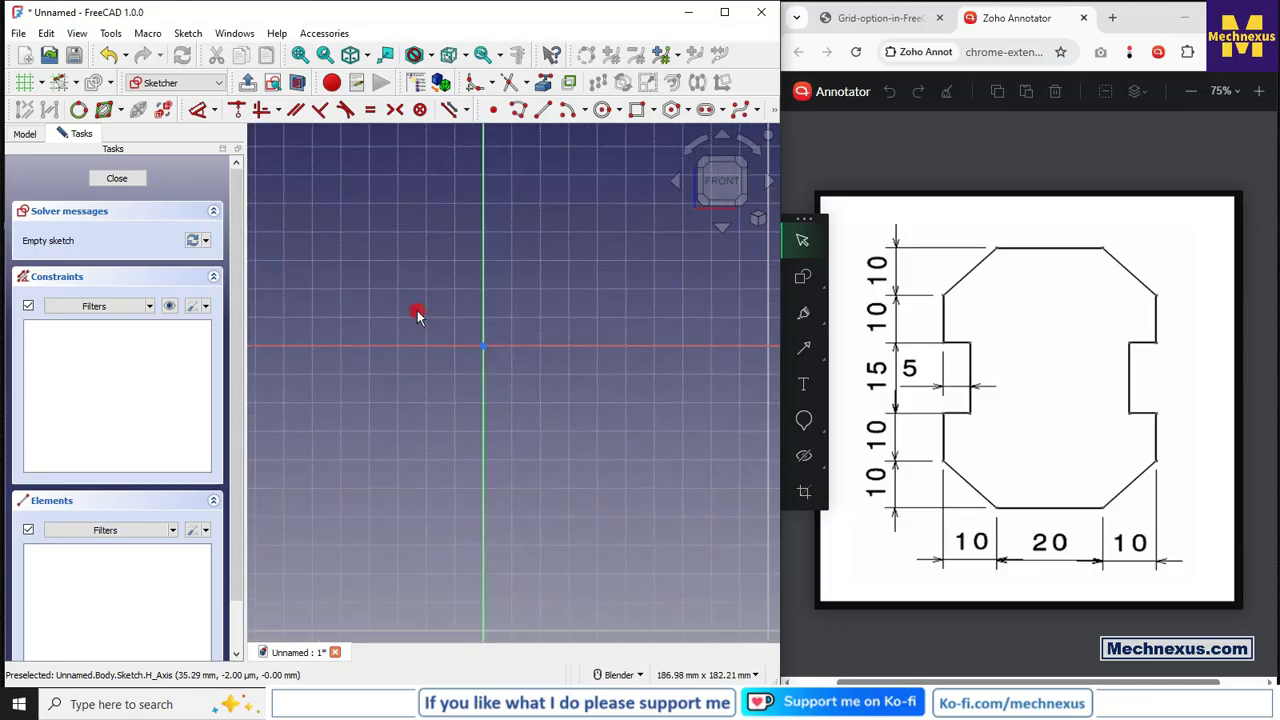
scroll(461, 350, "up", 4)
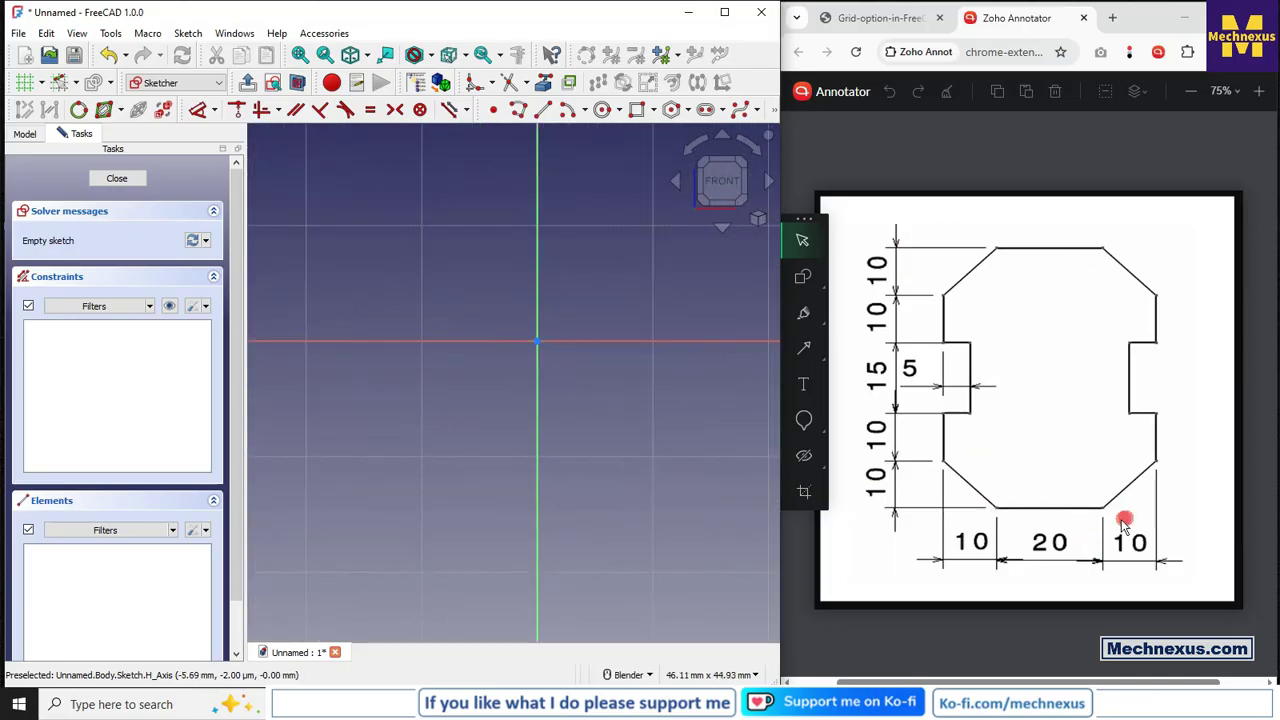
scroll(412, 425, "down", 1)
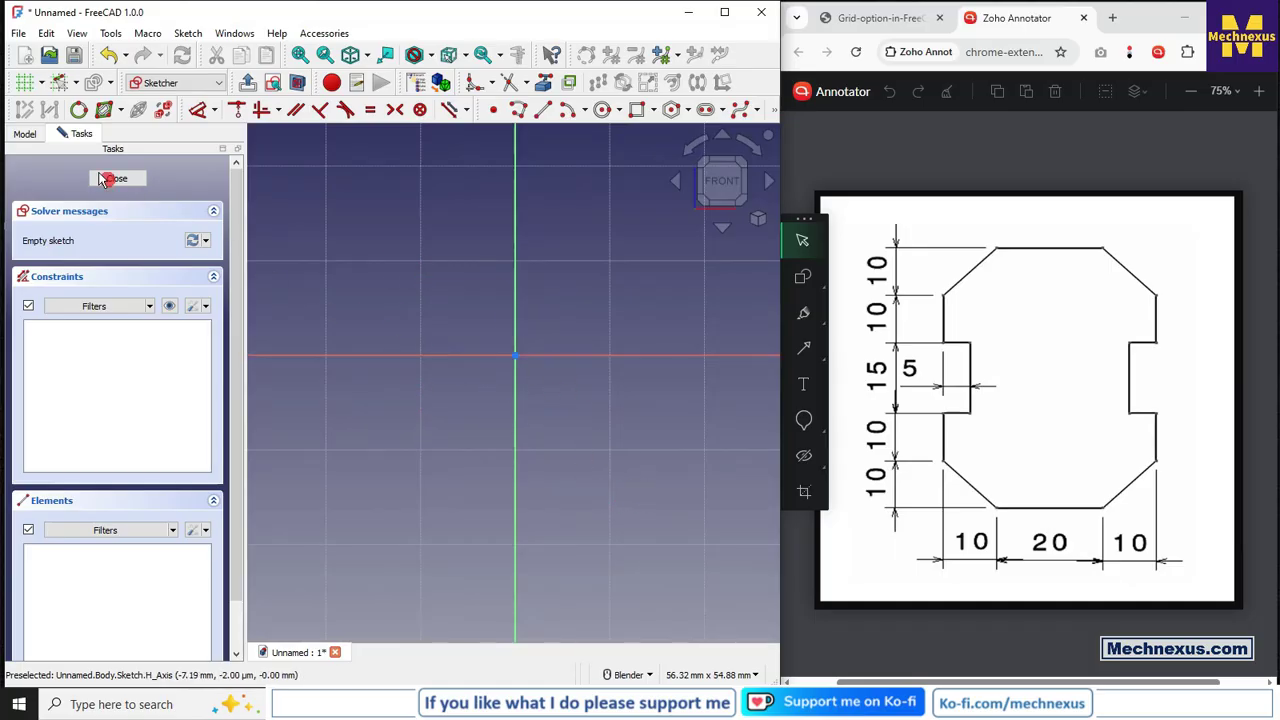
Step: Toggle the sketch grid off and back on, and review the grid spacing settings against the reference drawing
left_click(25, 83)
left_click(25, 83)
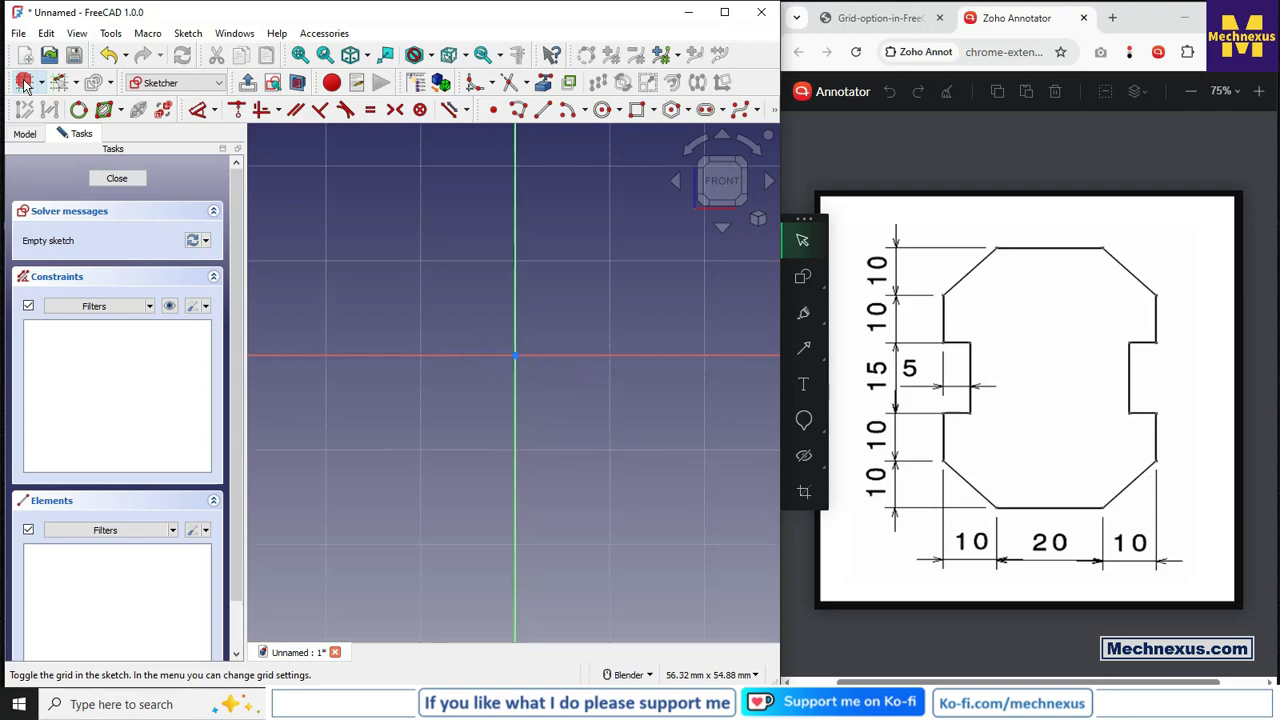
left_click(42, 84)
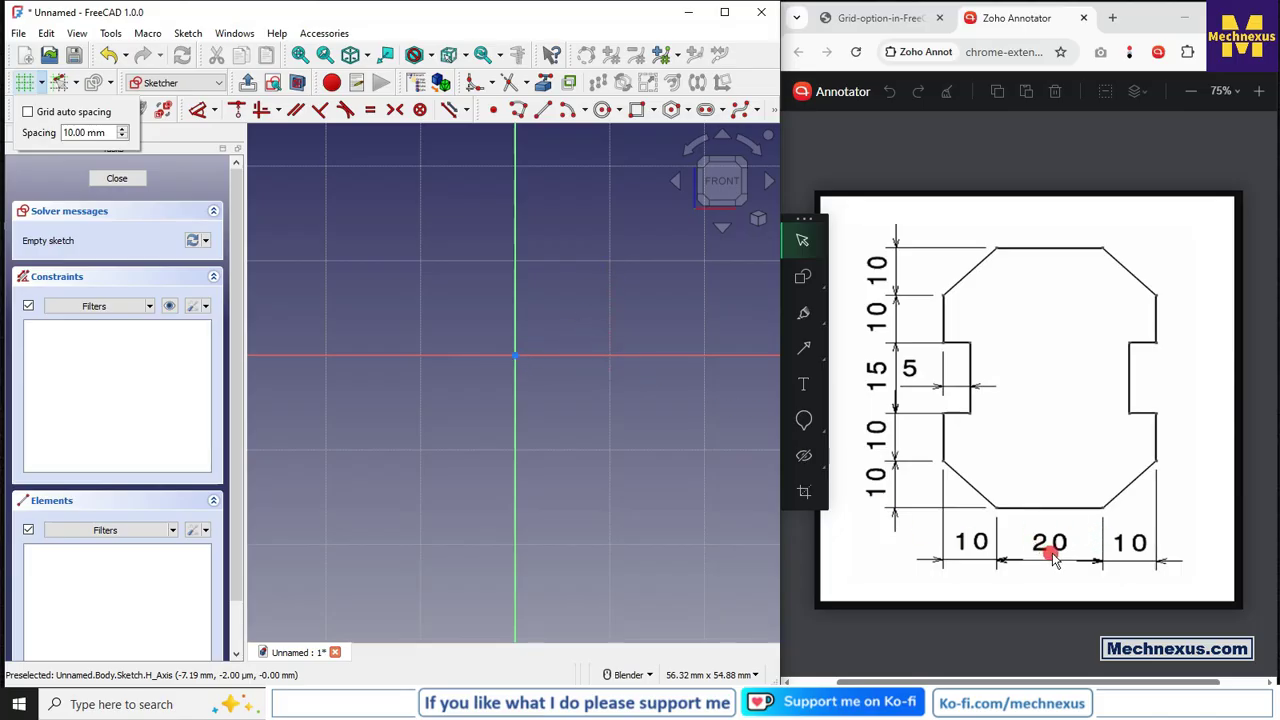
left_click(416, 327)
Step: Sketch a line about 20 mm long on the horizontal axis, spanning both sides of the origin
left_click(519, 109)
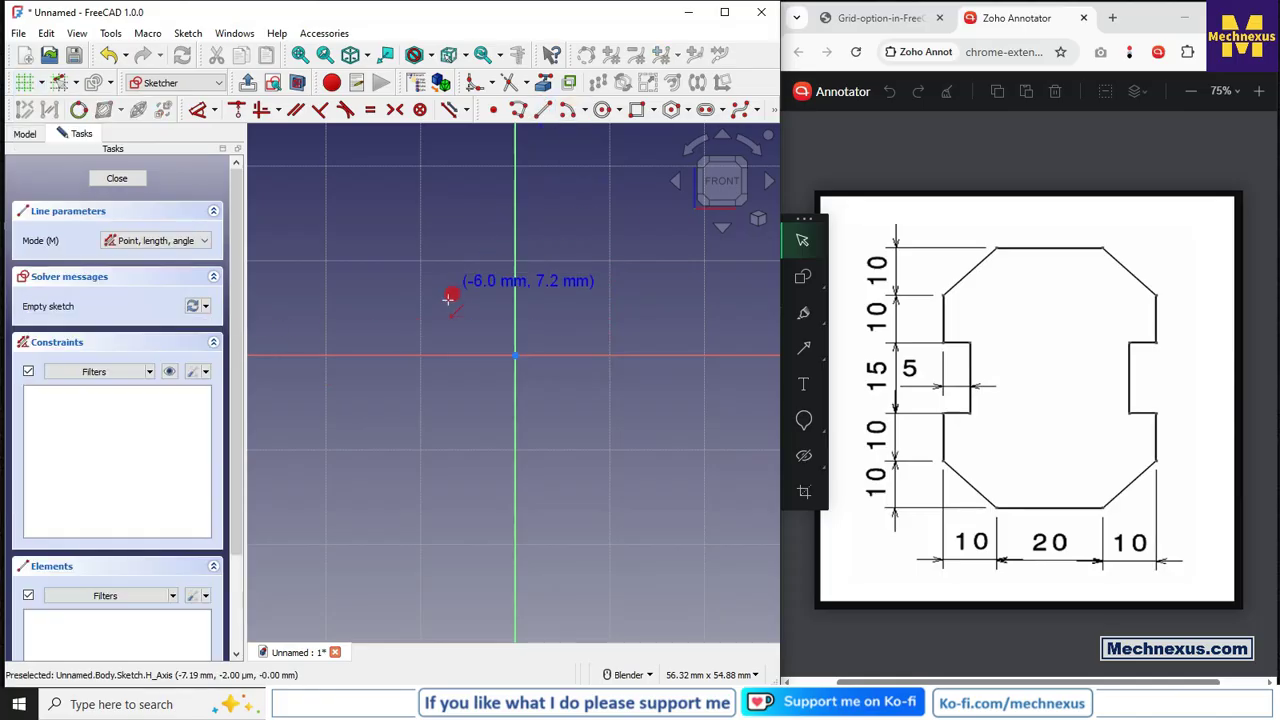
left_click(419, 354)
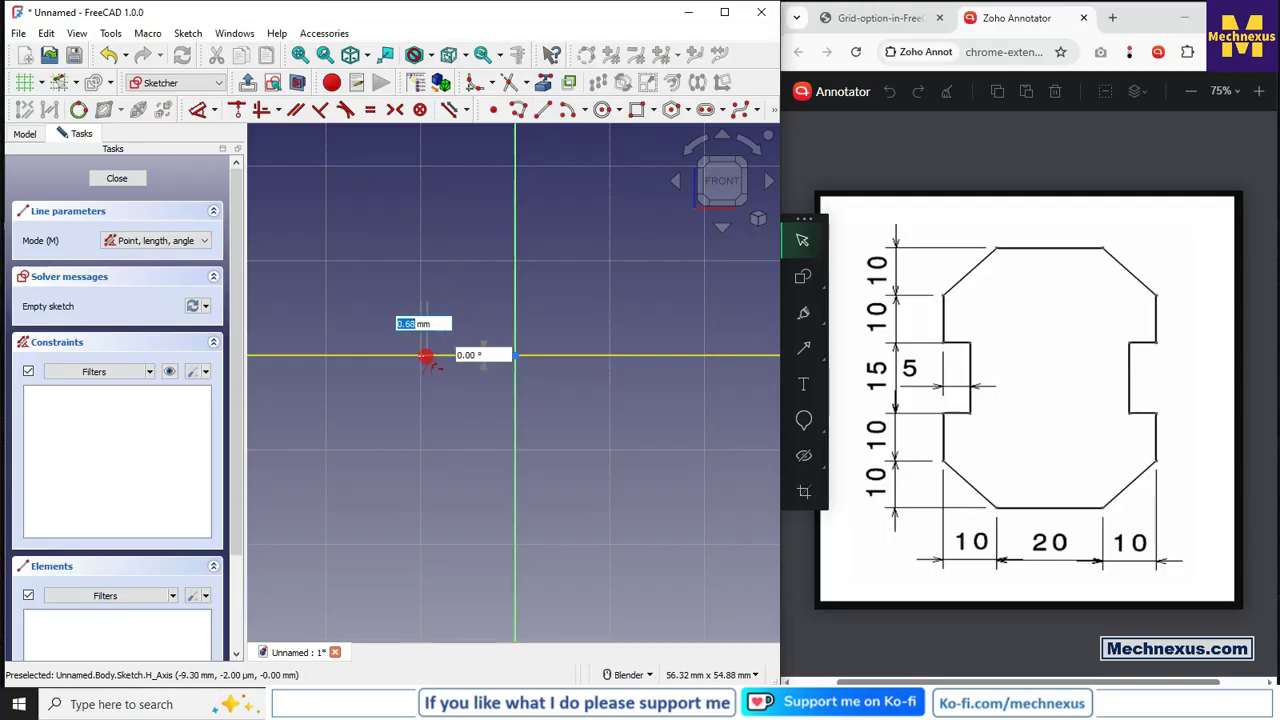
left_click(609, 356)
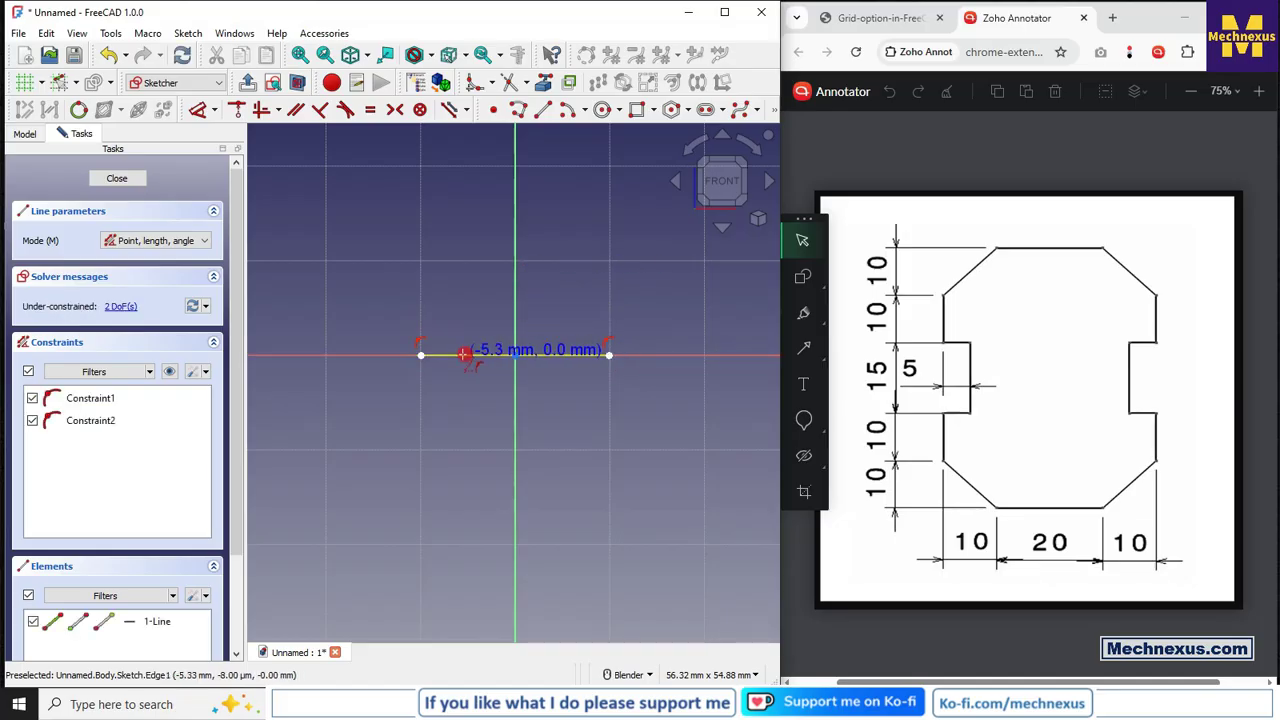
right_click(449, 423)
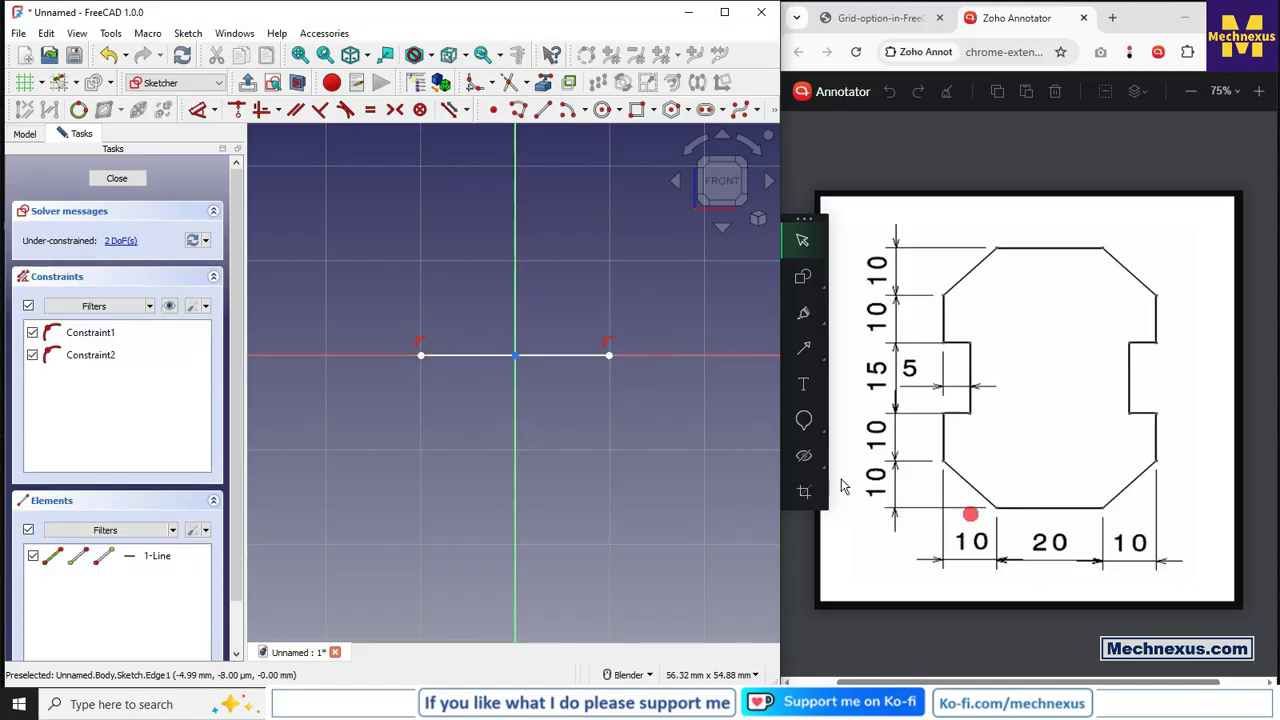
Step: Dimension the line's length to 20 mm, placing the dimension below it
left_click(451, 356)
left_click(477, 408)
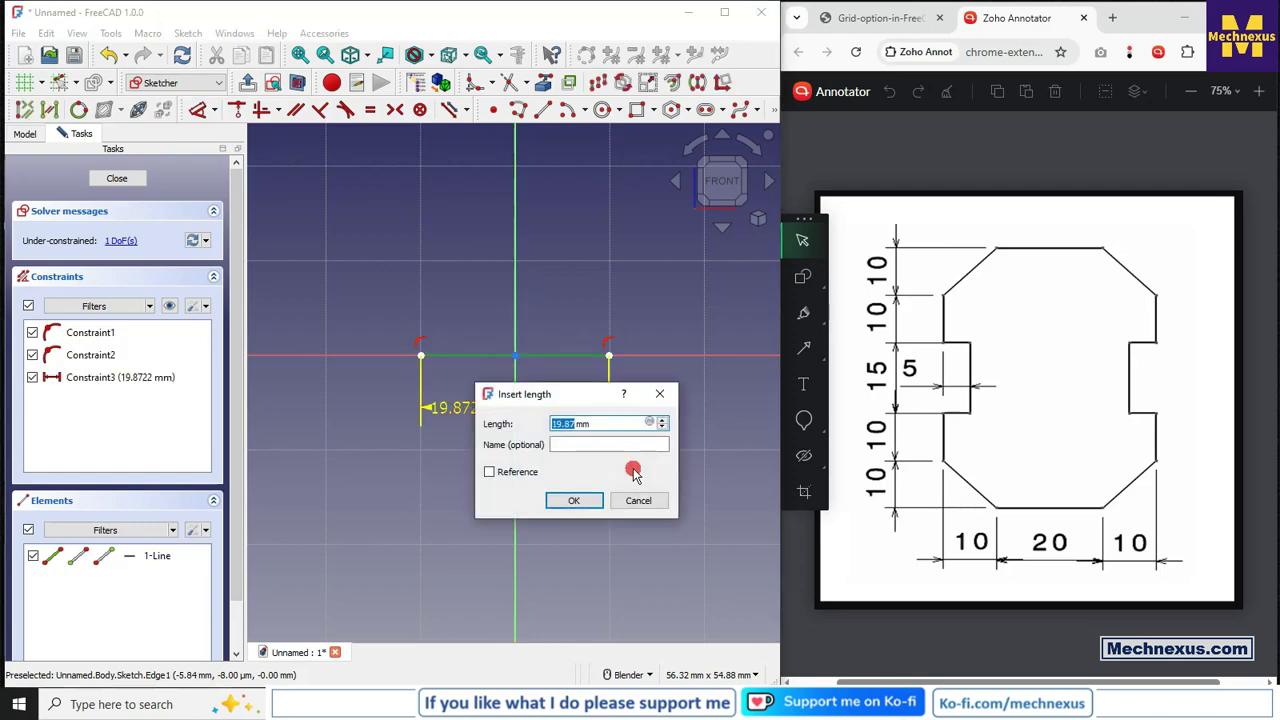
type("20")
key("Return")
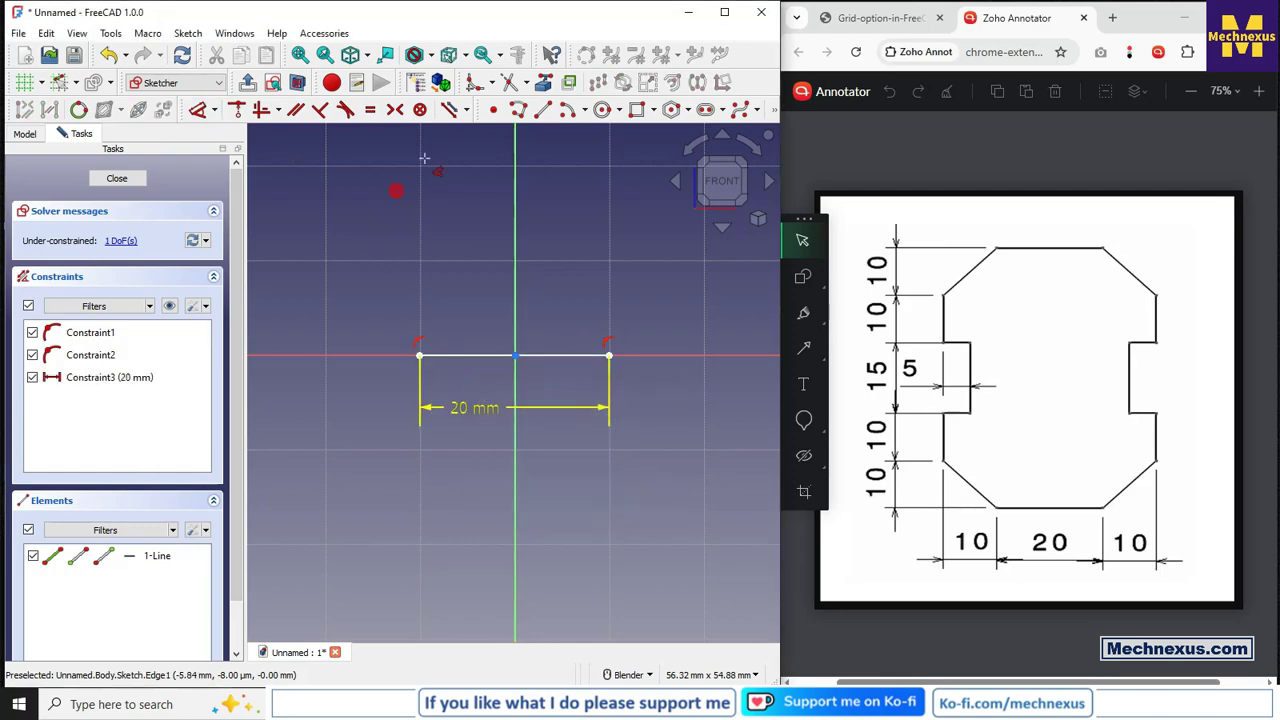
Step: Constrain the line's two endpoints to be symmetric about the vertical axis
left_click(395, 110)
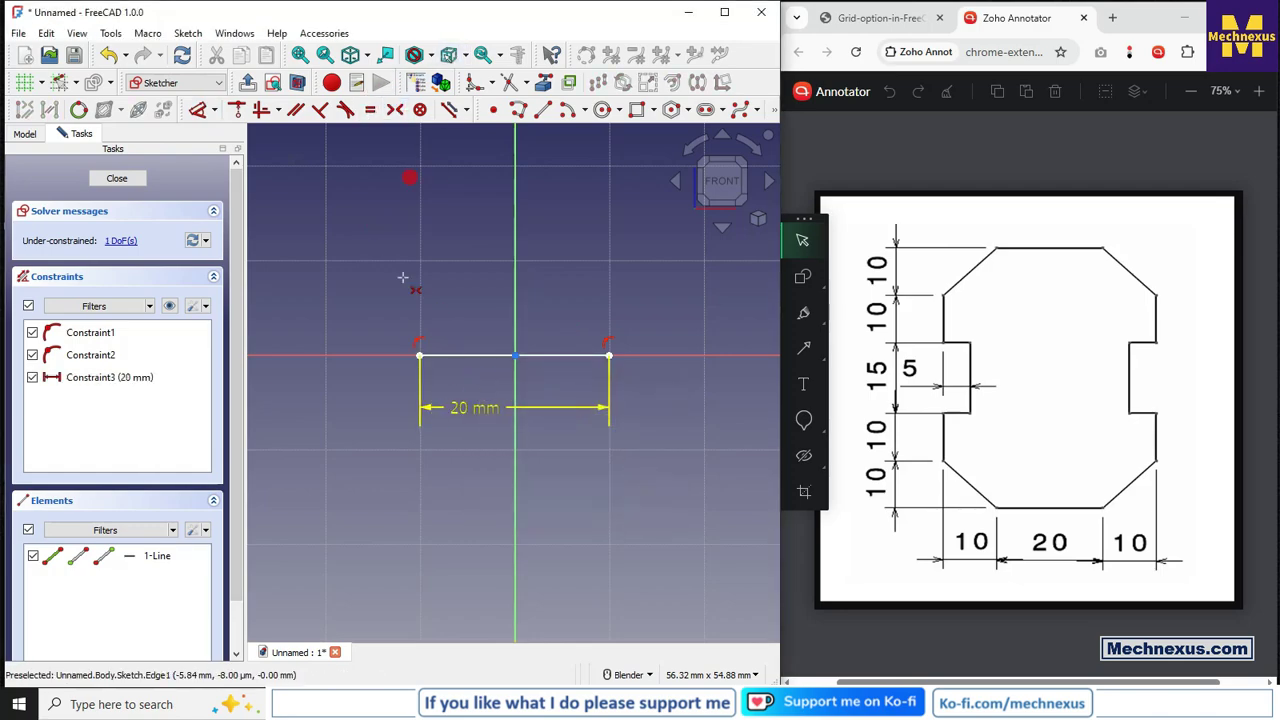
left_click(419, 356)
left_click(610, 353)
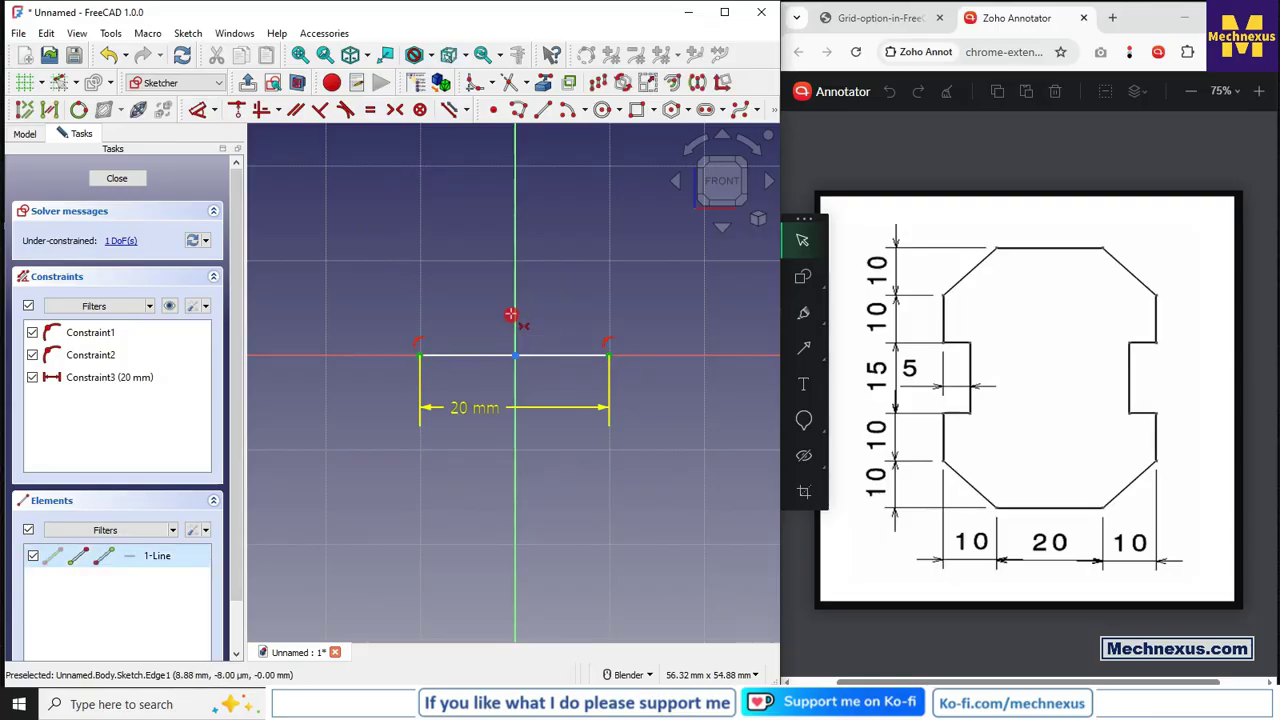
left_click(516, 310)
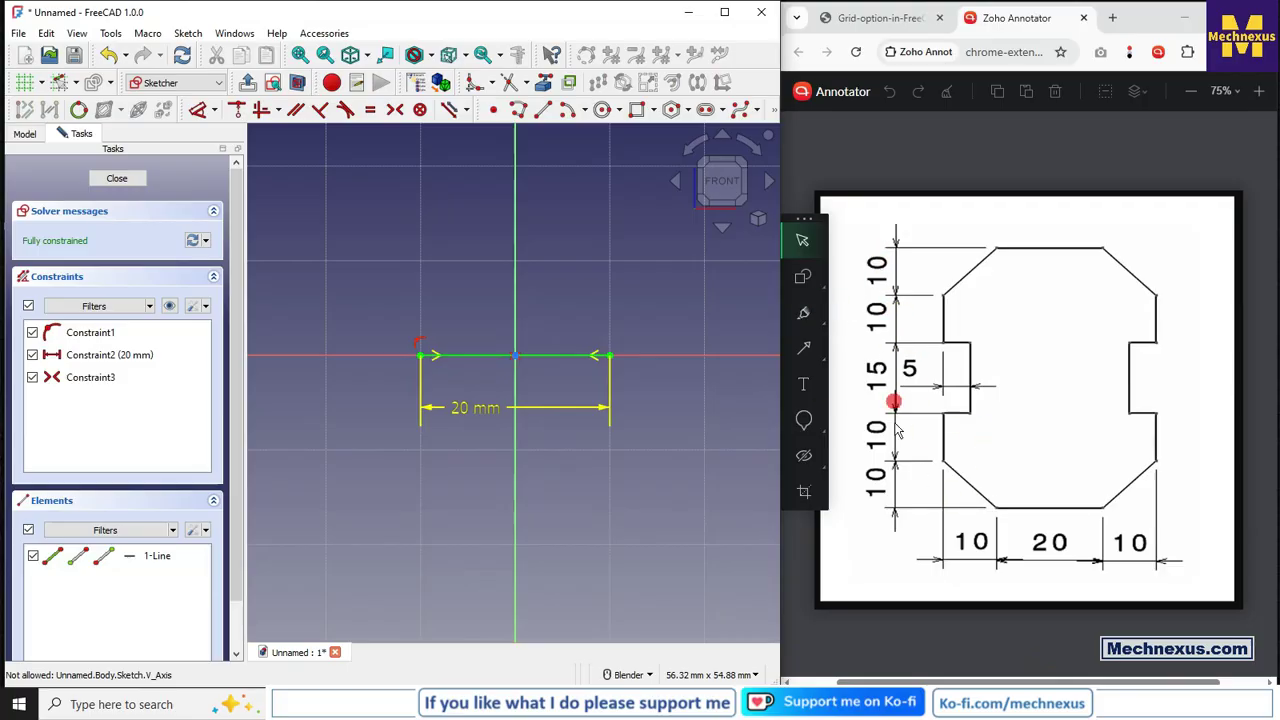
Step: Switch to Zoho Annotator and cover the drawing's column of vertical dimensions with a red-filled rectangle
left_click(802, 277)
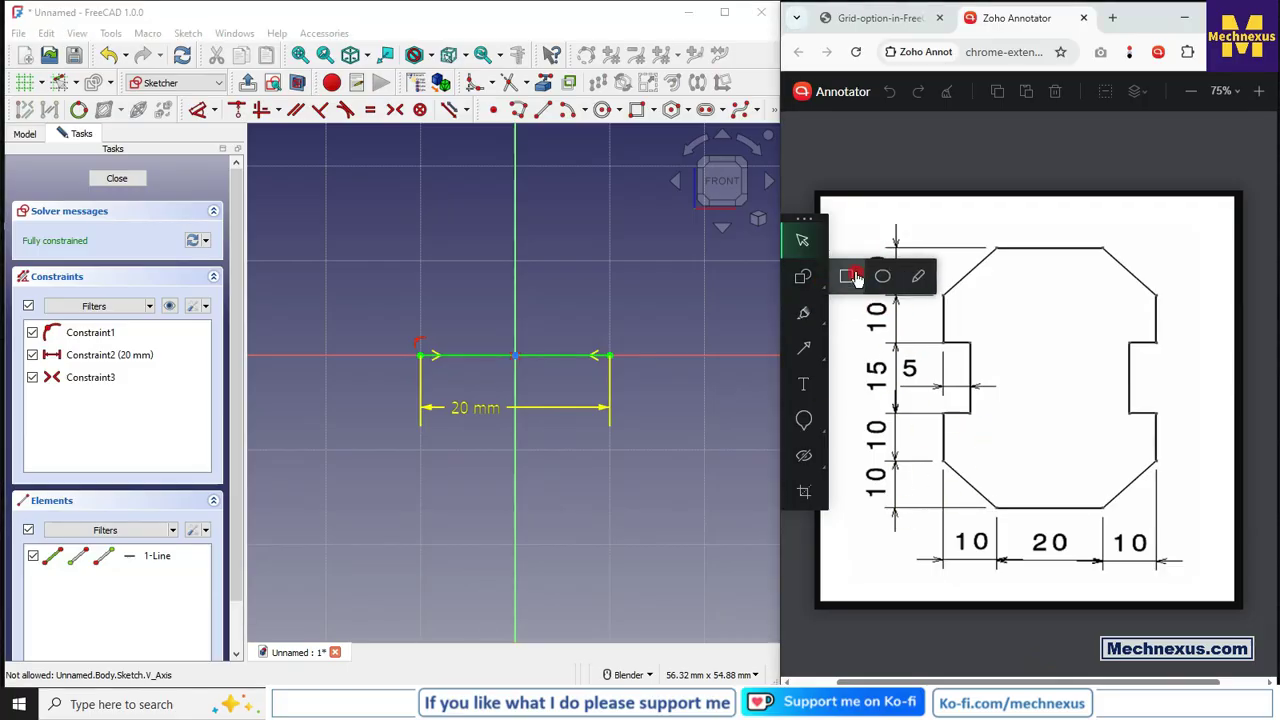
left_click(847, 279)
left_click_drag(852, 219, 928, 538)
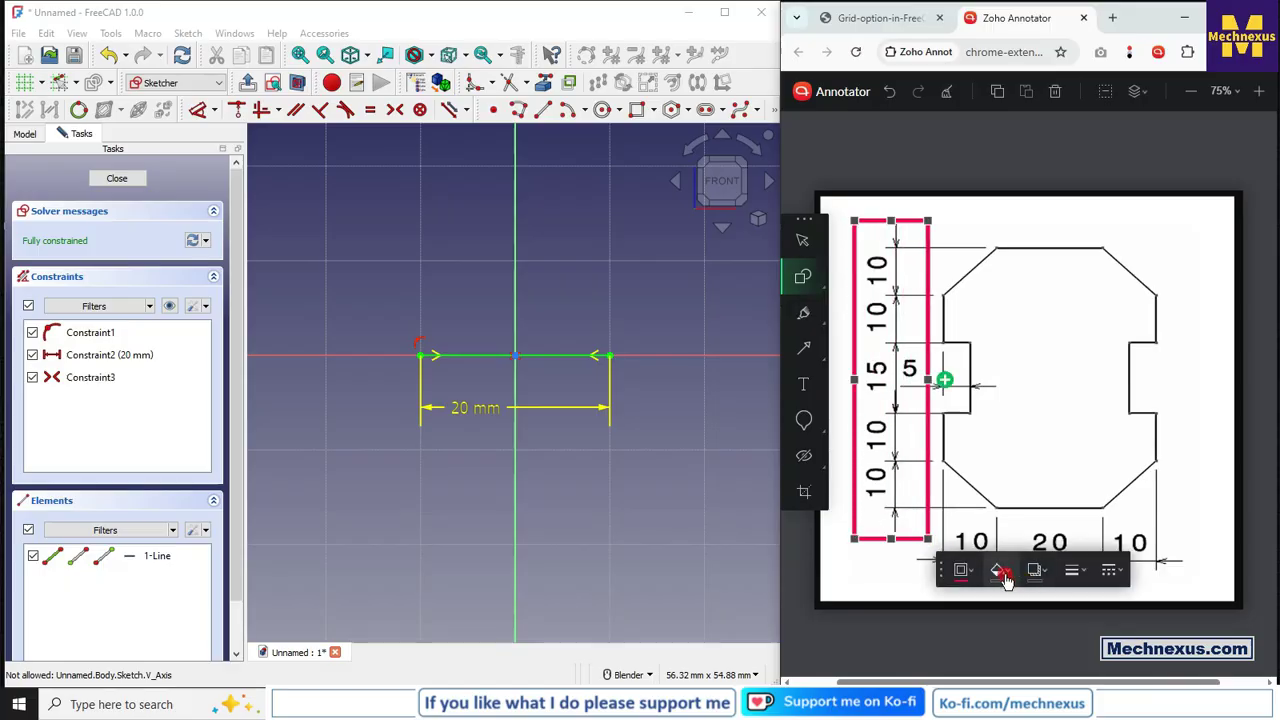
left_click(1003, 571)
left_click(1025, 477)
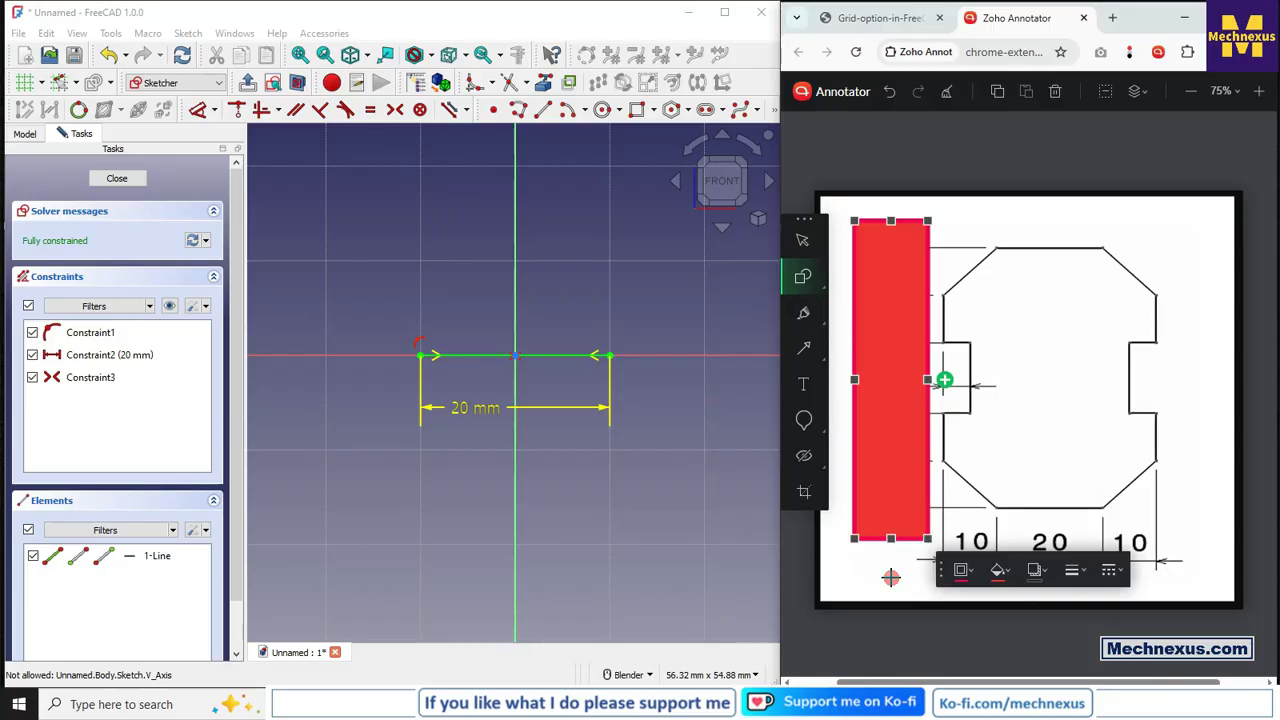
left_click(905, 577)
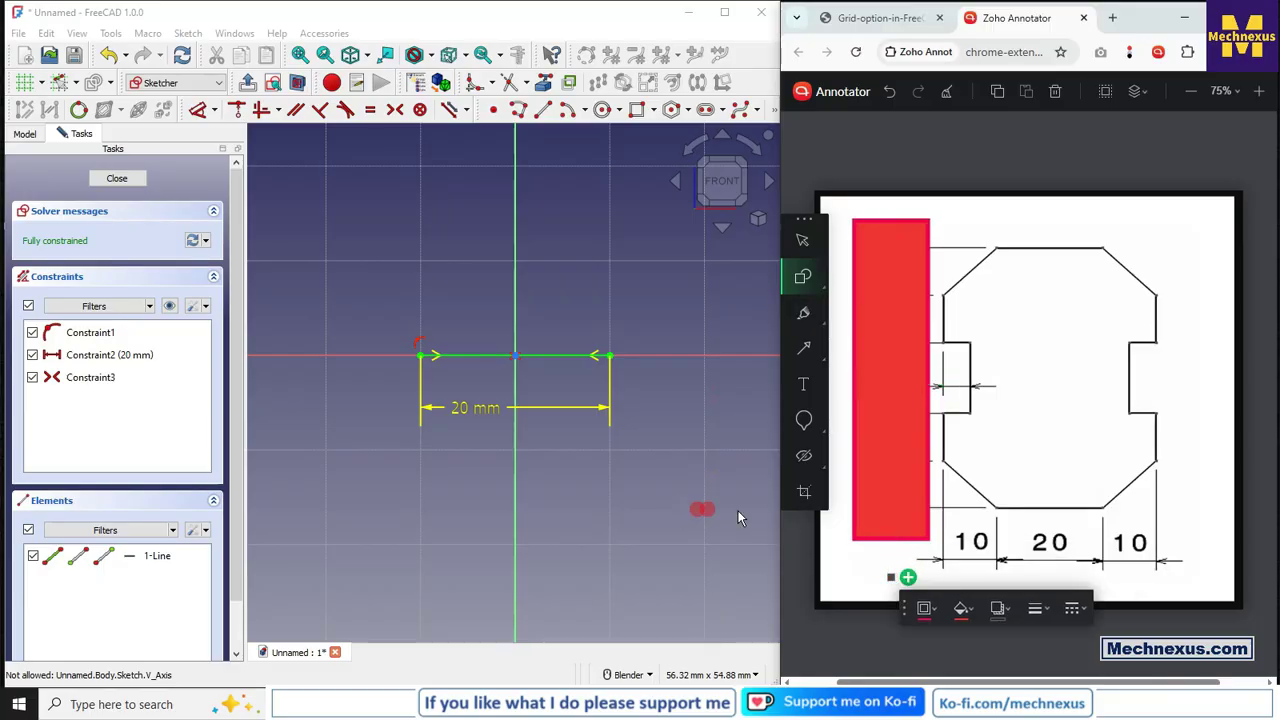
left_click(803, 240)
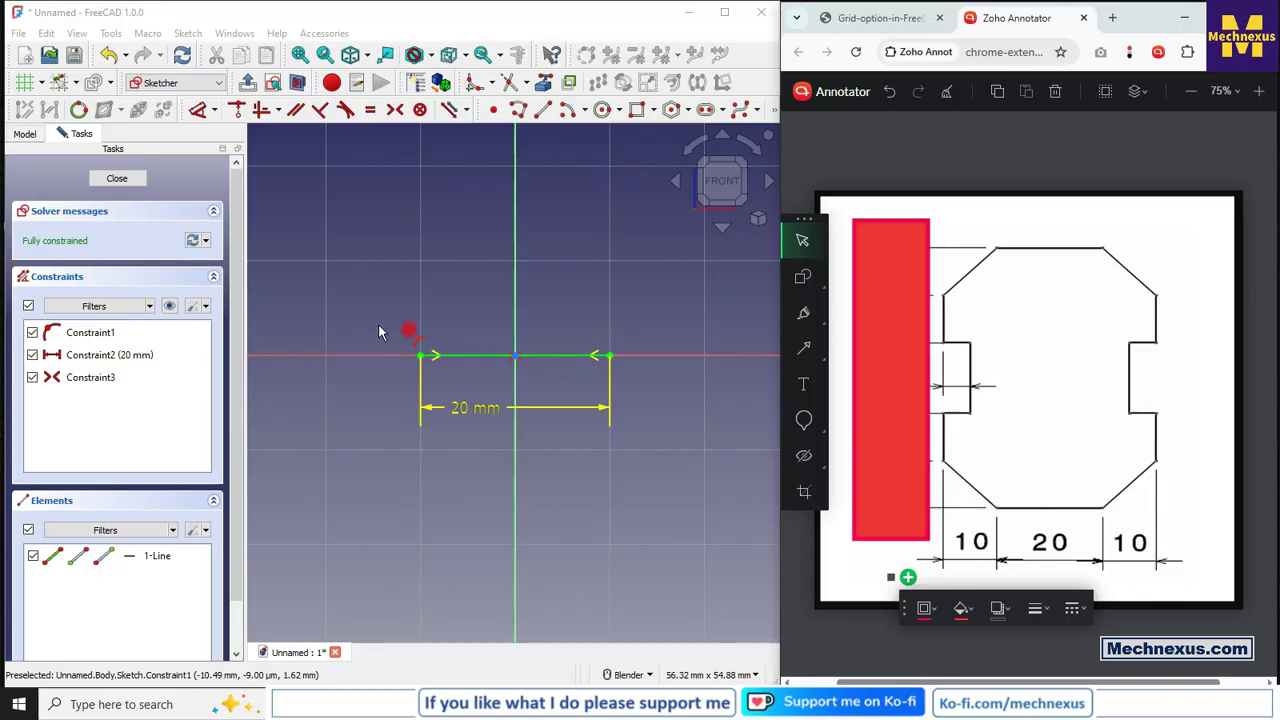
Step: Sketch diagonal lines from both ends of the 20 mm line, rising outward one grid square to about (-20, 10) and (20, 10) mm
left_click(519, 110)
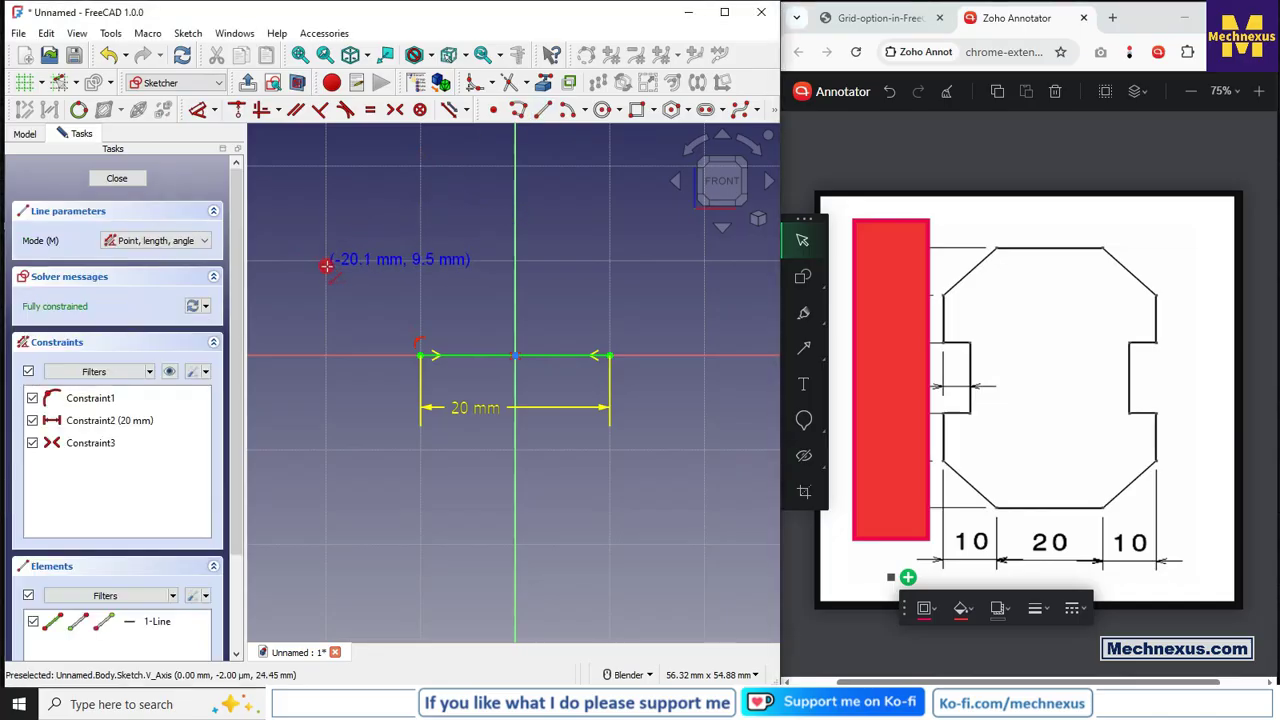
left_click(420, 355)
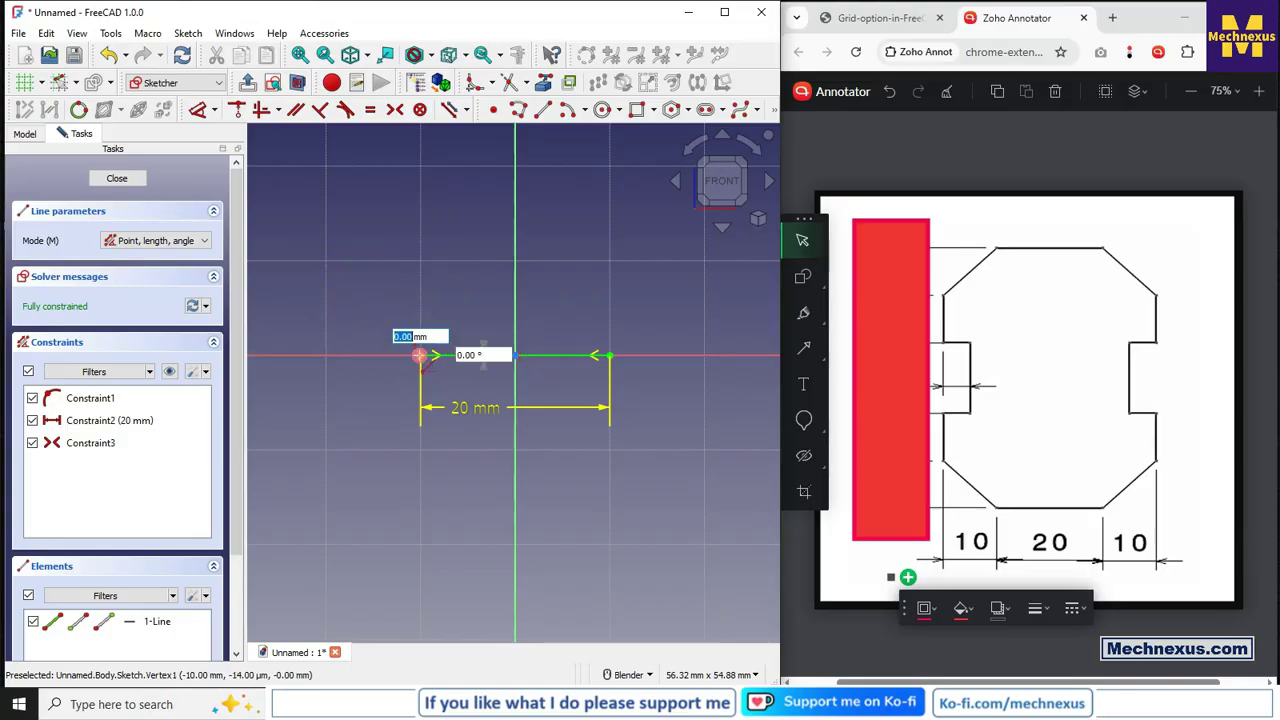
left_click(327, 262)
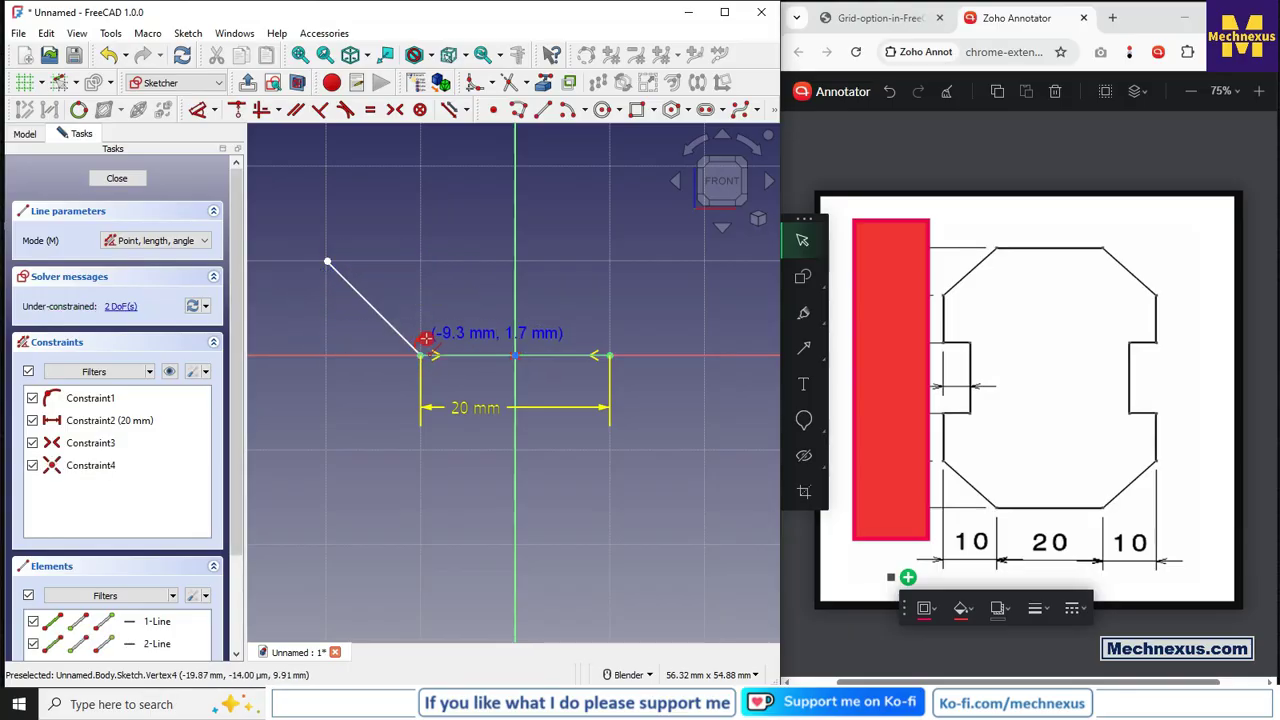
right_click(548, 360)
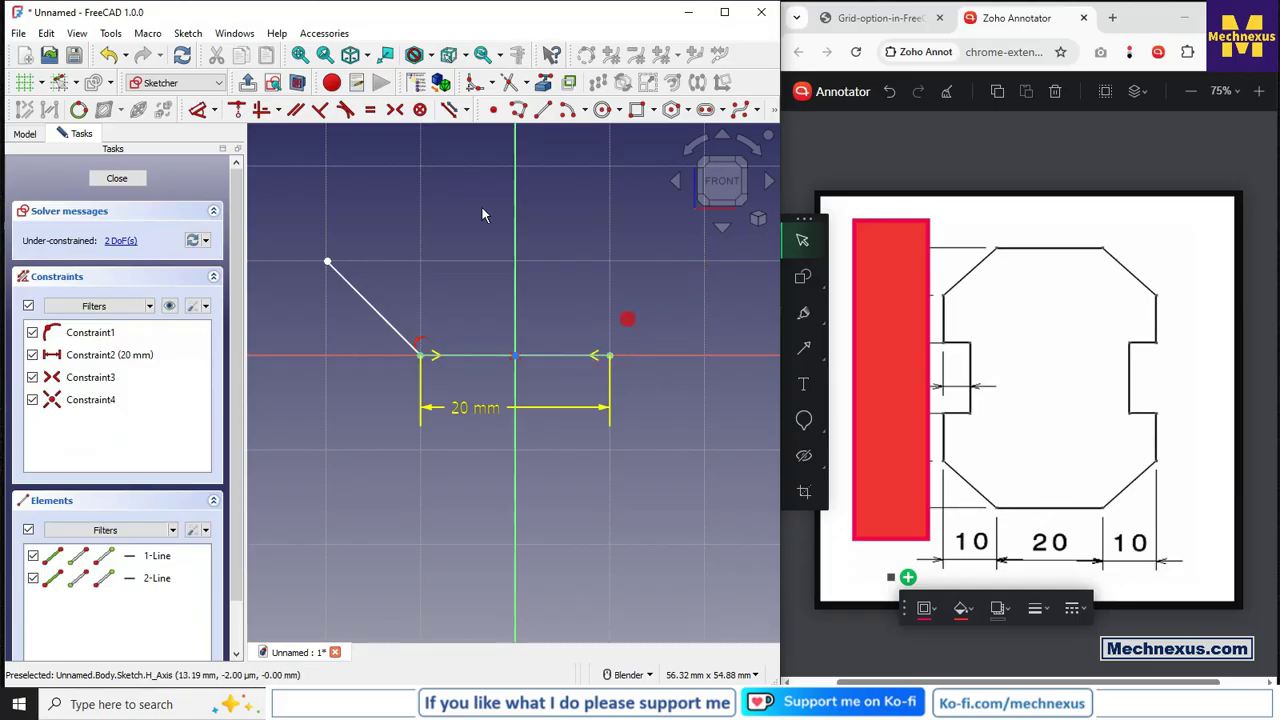
left_click(545, 110)
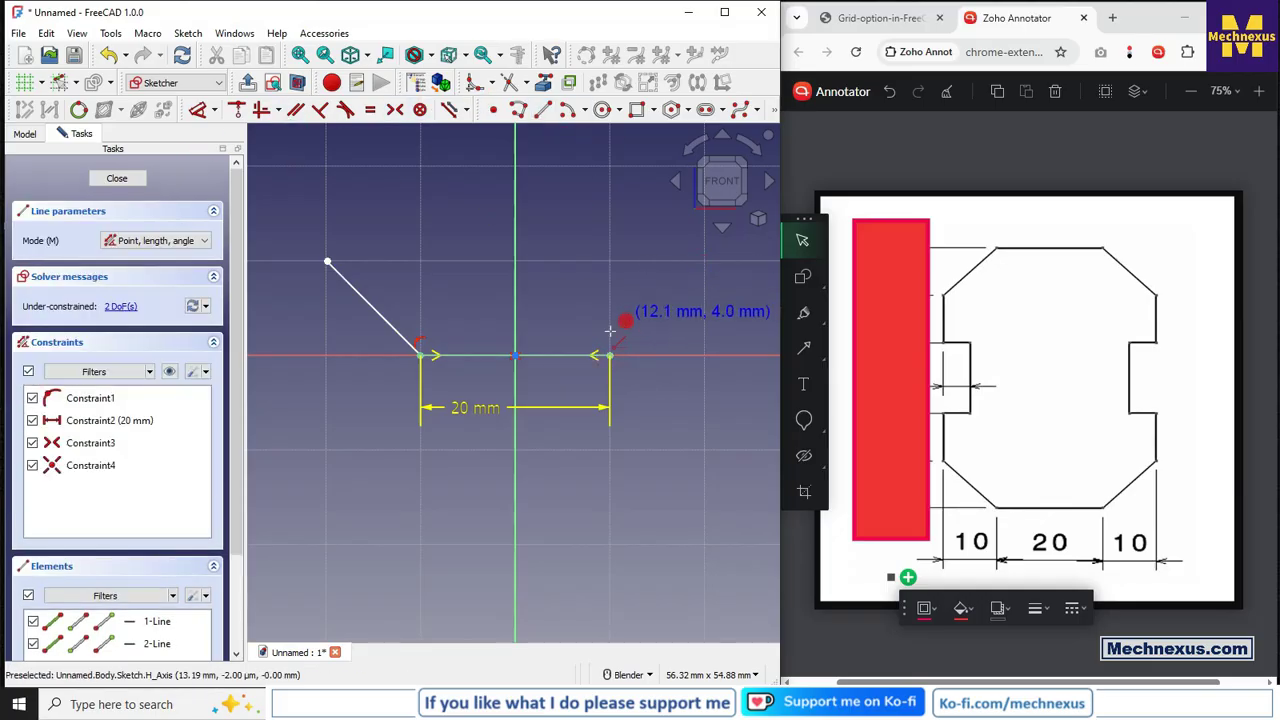
left_click(608, 354)
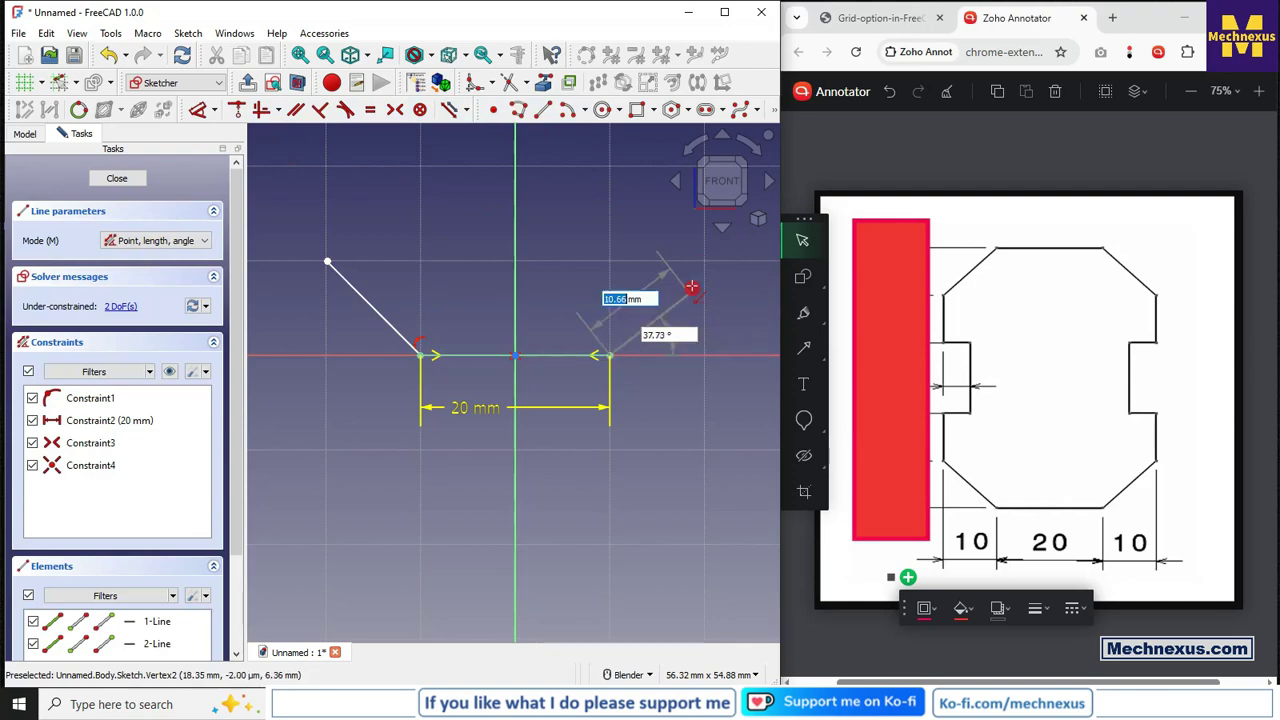
left_click(705, 261)
scroll(589, 362, "down", 3)
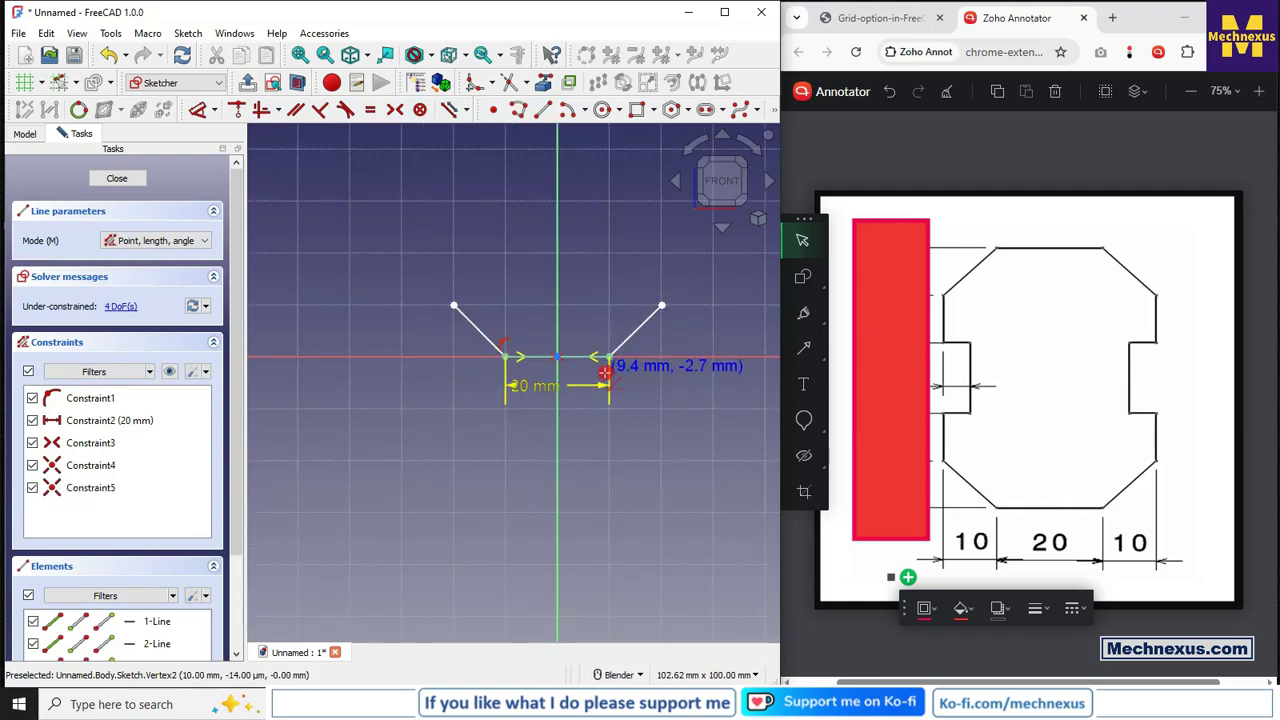
Step: Sketch a vertical line about 10 mm long upward from the outer end of each diagonal line
scroll(575, 255, "up", 2)
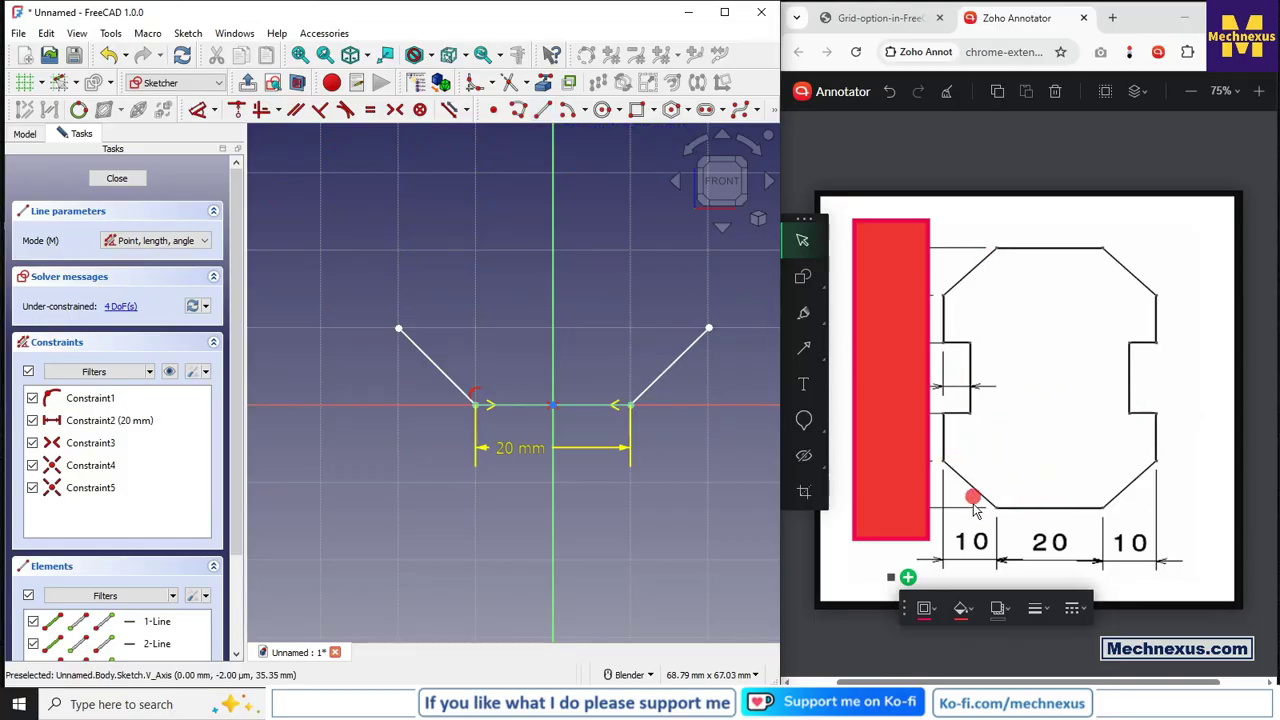
left_click(398, 329)
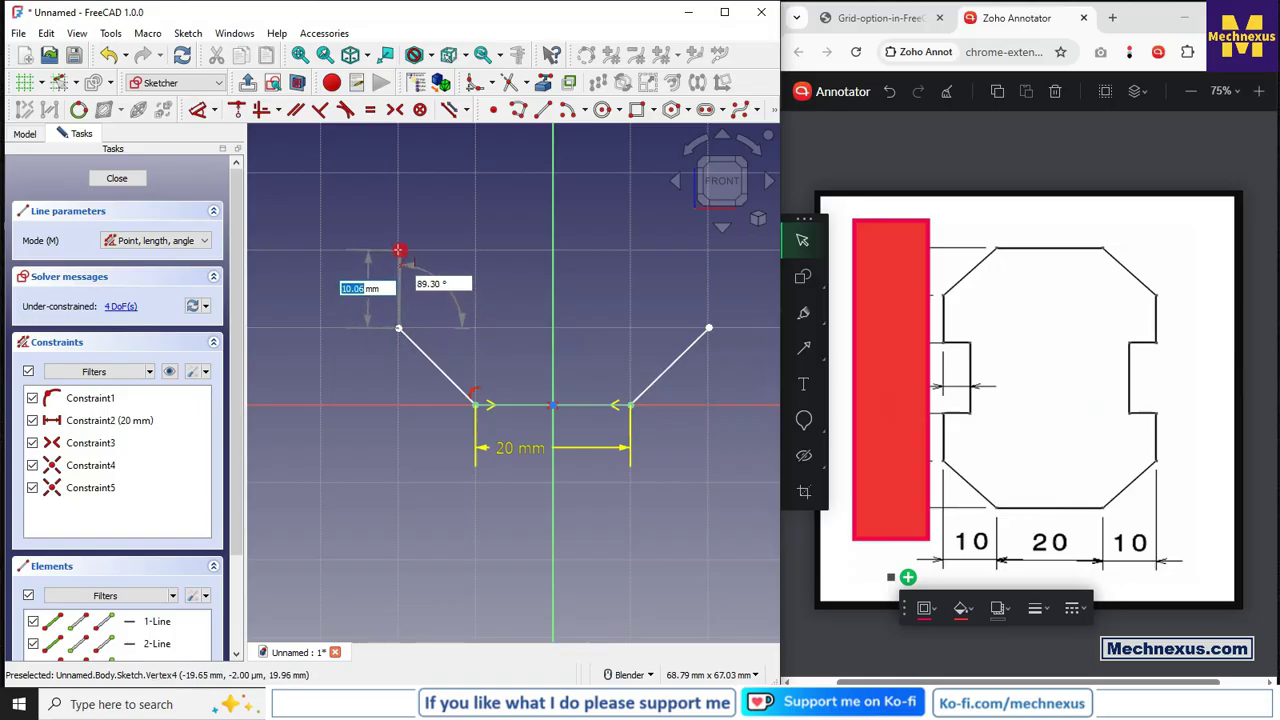
left_click(396, 251)
scroll(398, 251, "up", 2)
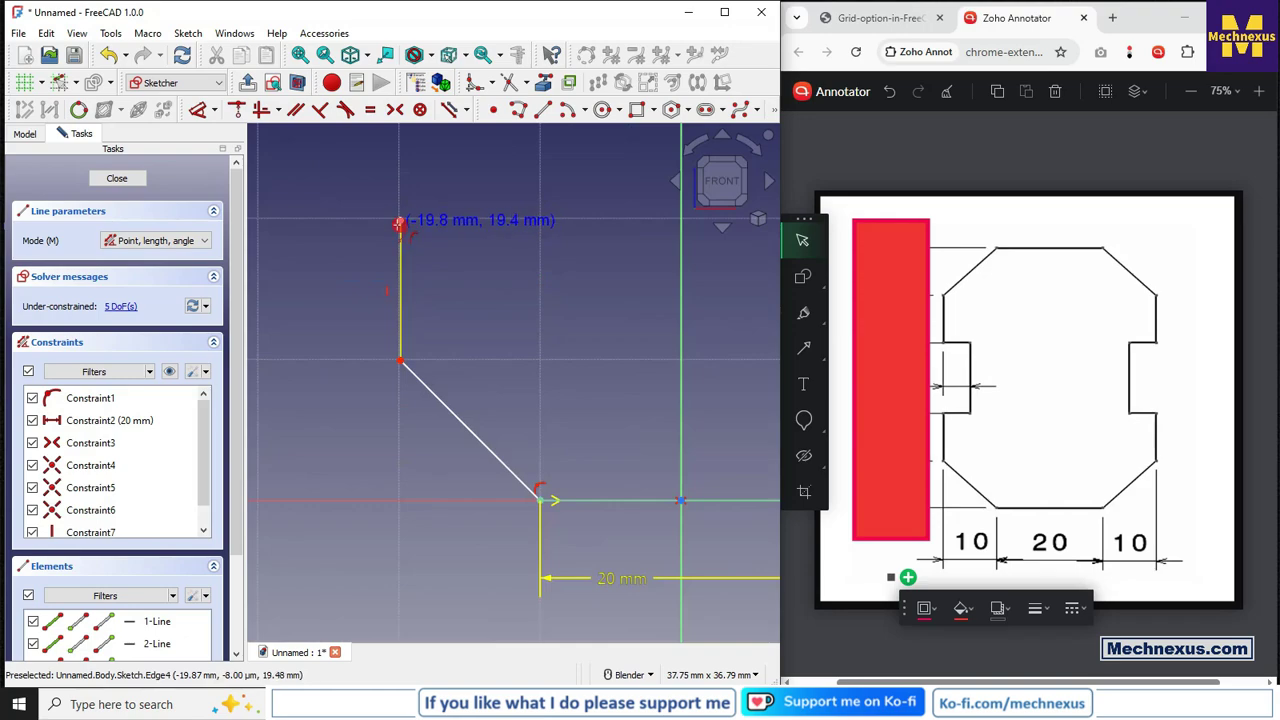
scroll(347, 292, "down", 5)
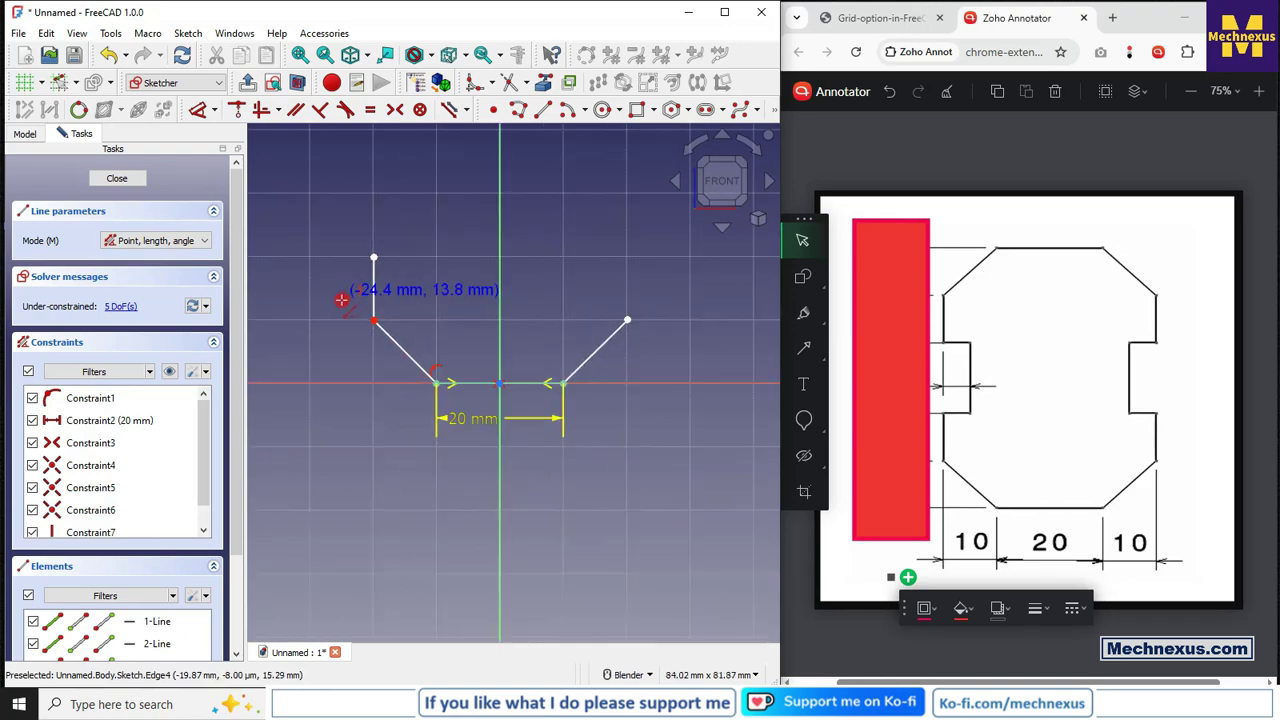
scroll(536, 281, "up", 2)
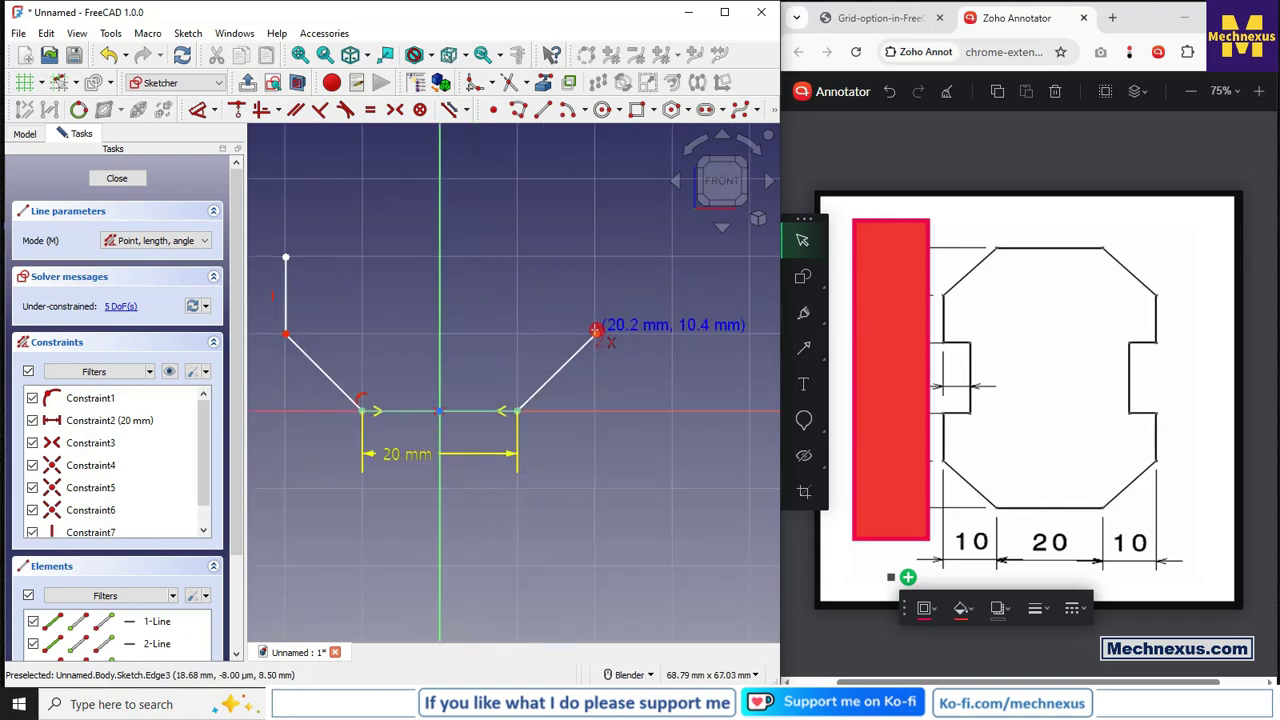
left_click(595, 333)
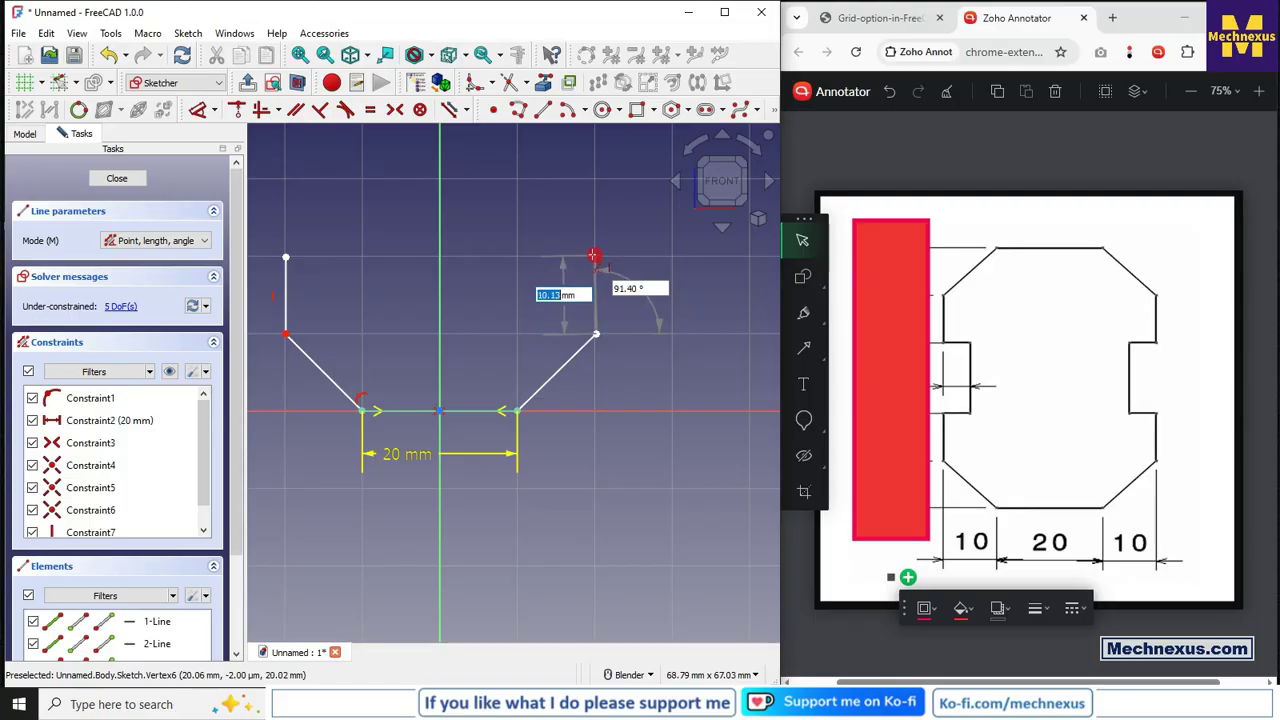
left_click(595, 255)
scroll(595, 298, "down", 1)
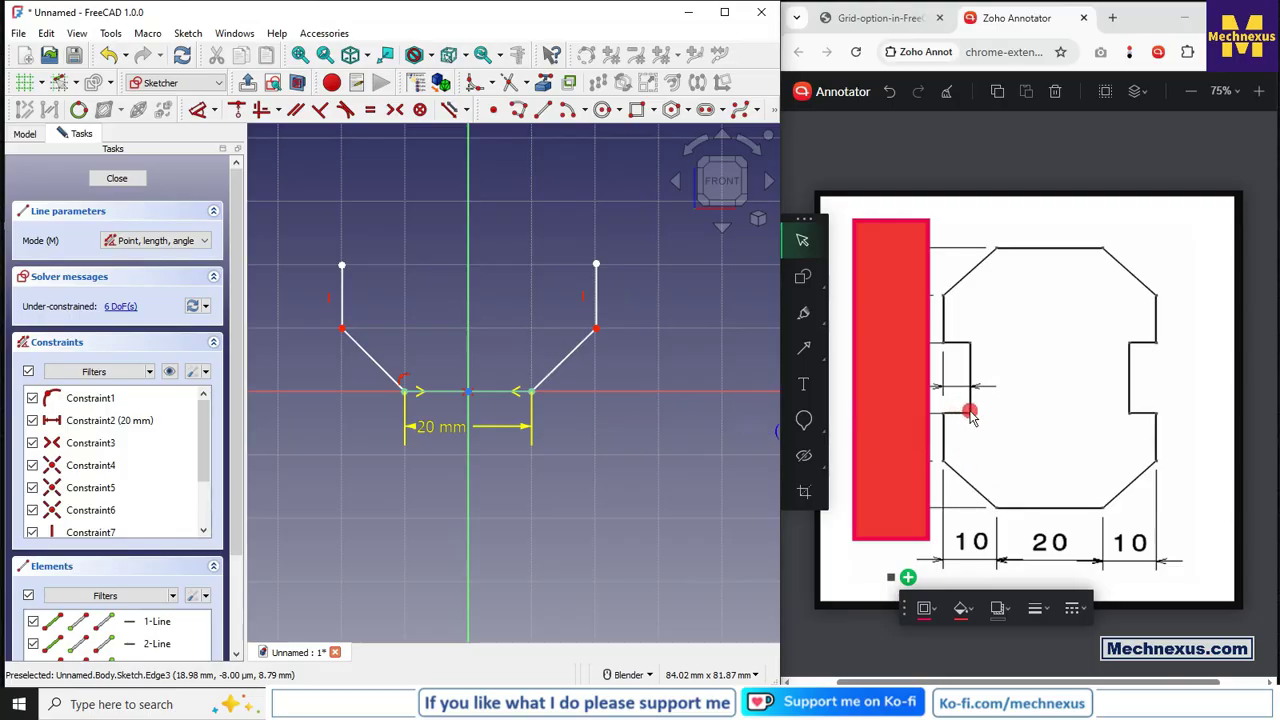
Step: Sketch a horizontal line about 5 mm long inward from the upper end of each vertical line, starting with the left one
scroll(357, 271, "up", 4)
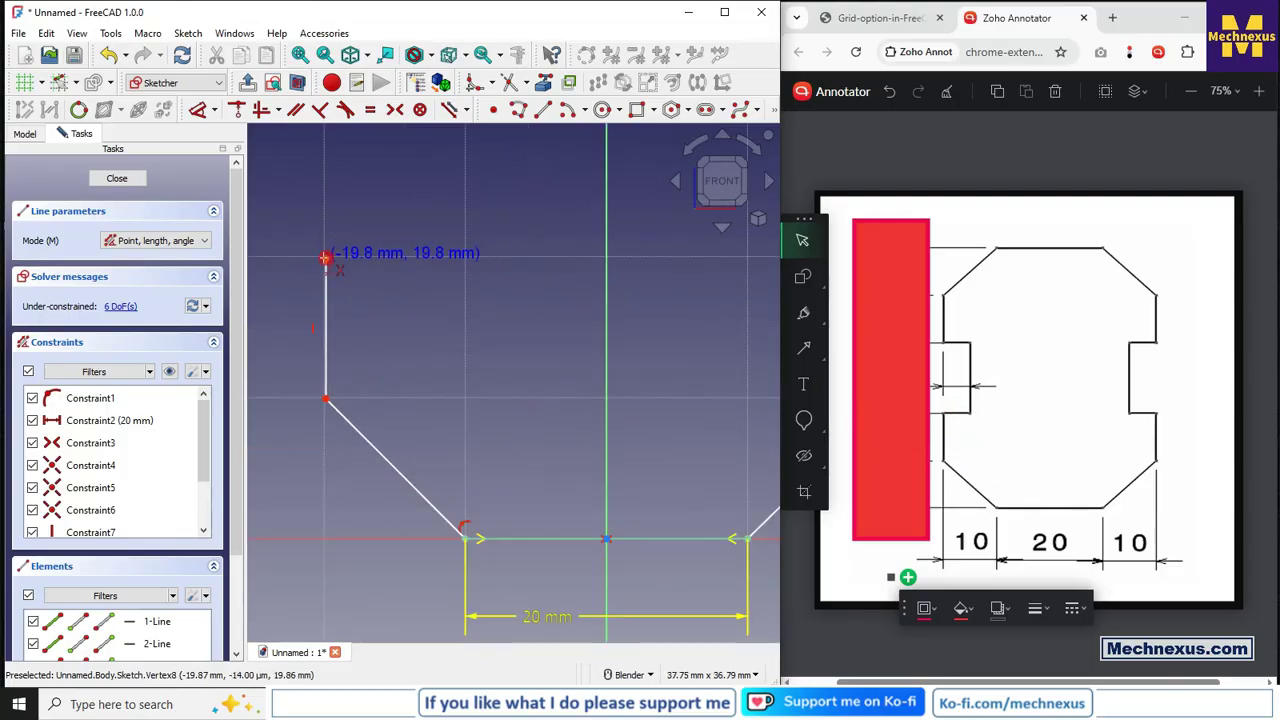
left_click(325, 258)
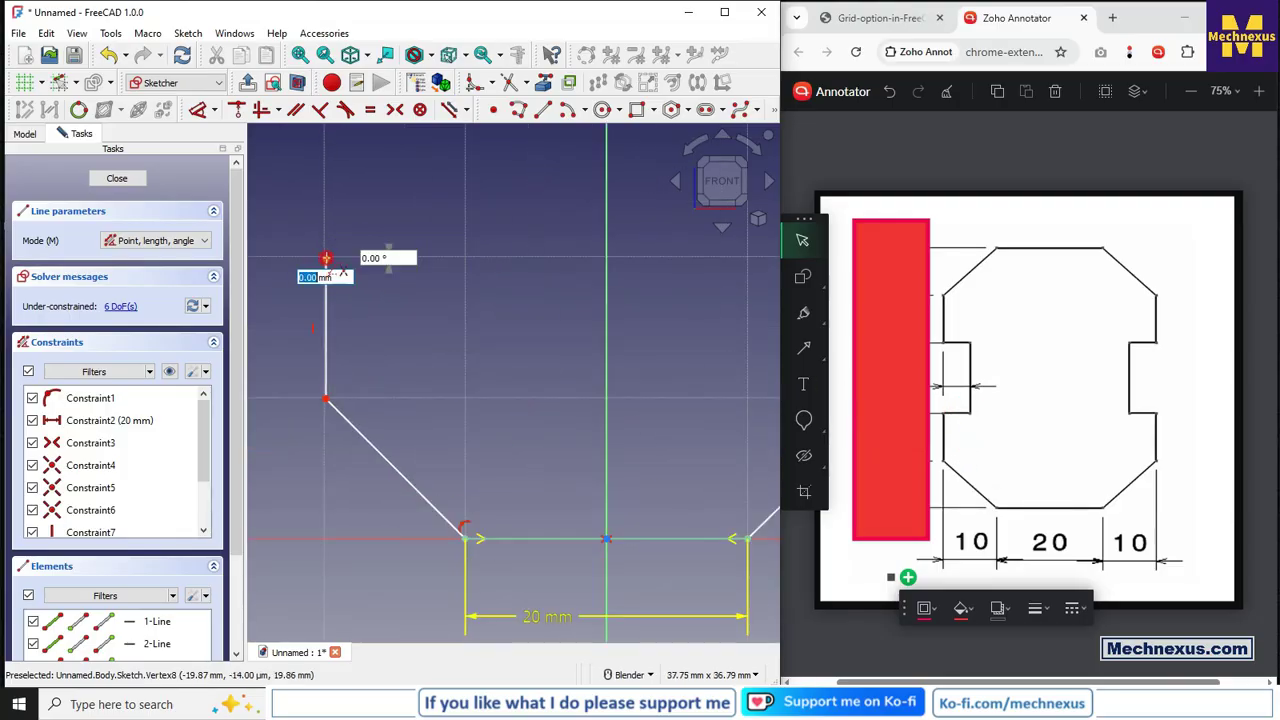
left_click(393, 258)
scroll(398, 283, "down", 2)
scroll(608, 260, "up", 2)
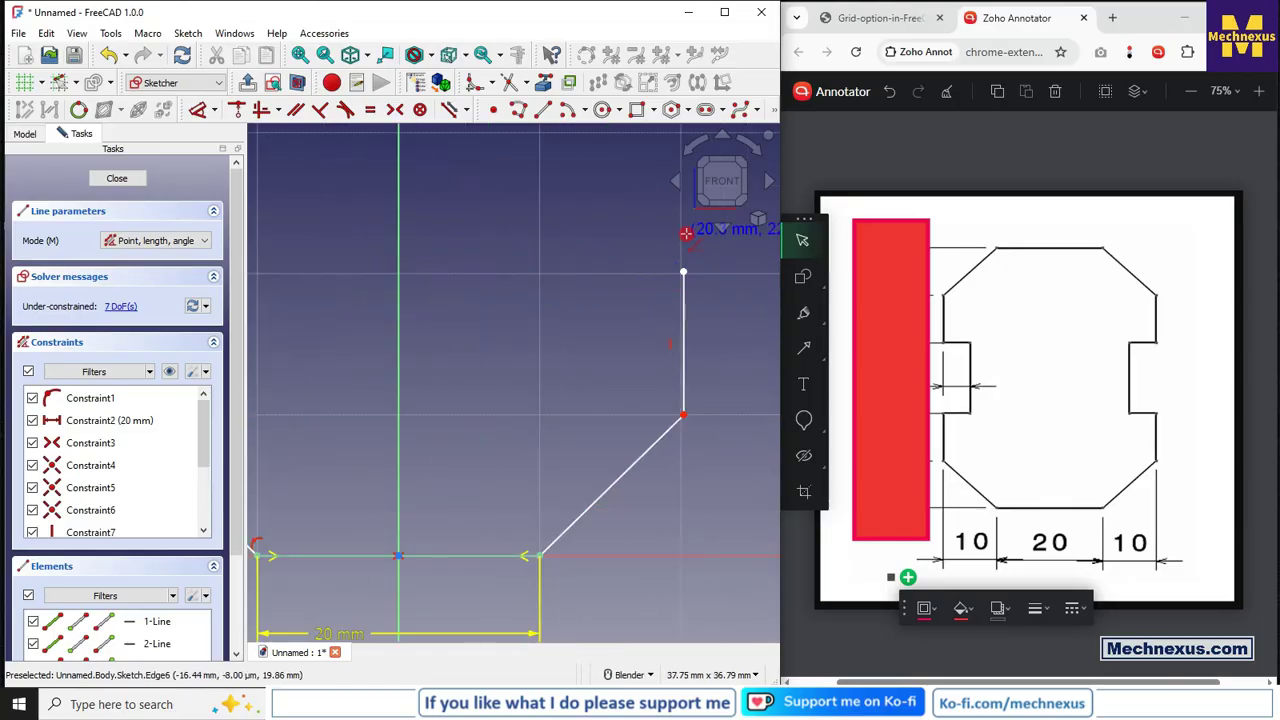
left_click(683, 272)
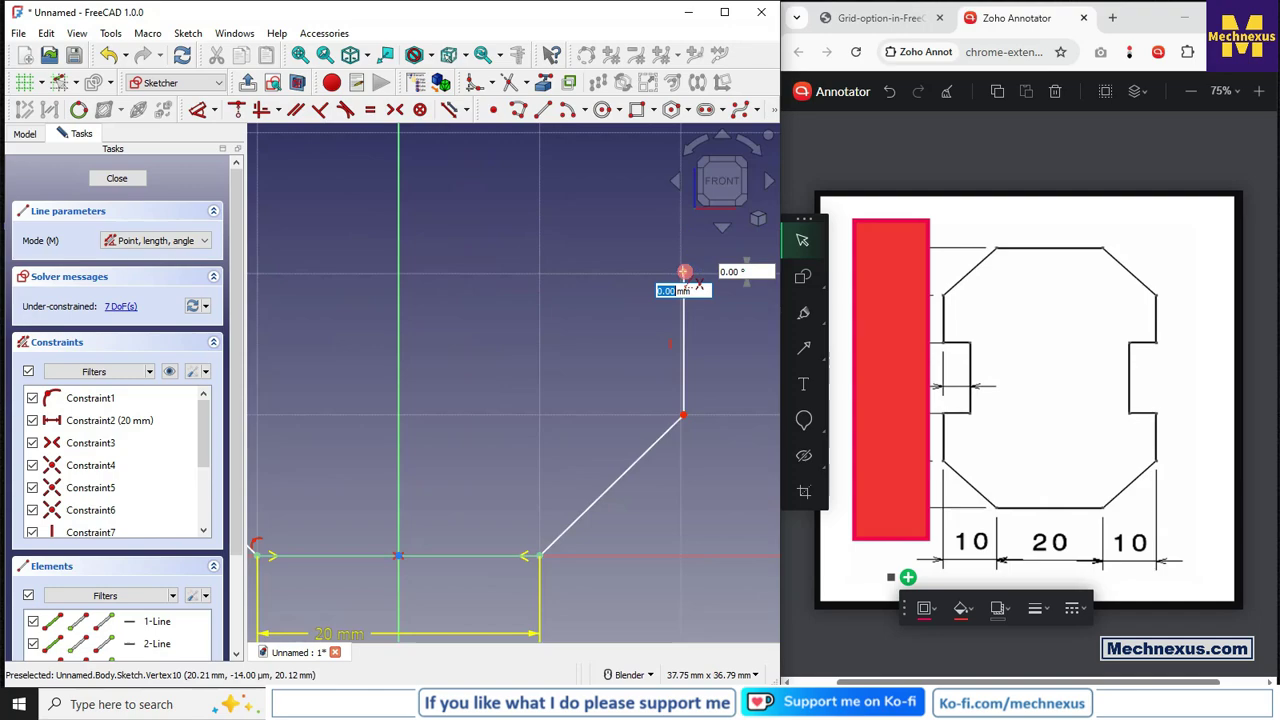
left_click(610, 272)
key("Escape")
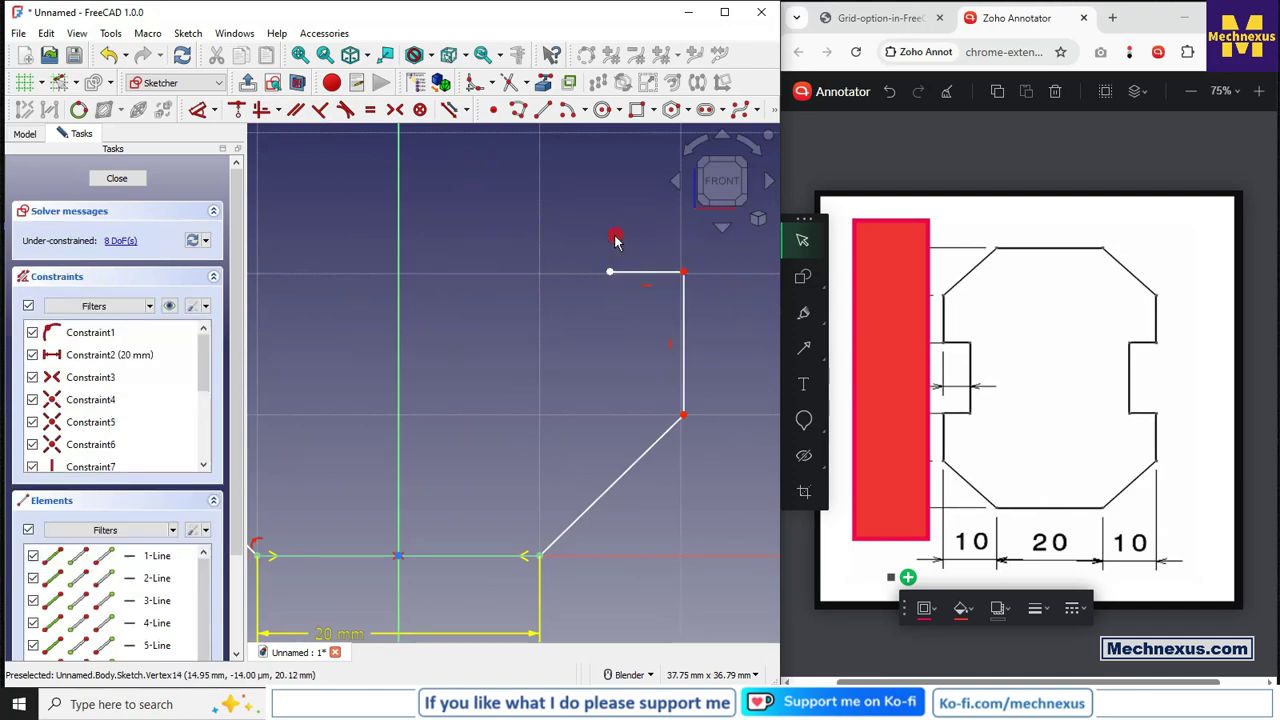
Step: Move the profile's upper-right corner onto the grid intersection at about (20, 20) mm
scroll(620, 370, "down", 5)
scroll(654, 263, "up", 3)
scroll(630, 460, "up", 6)
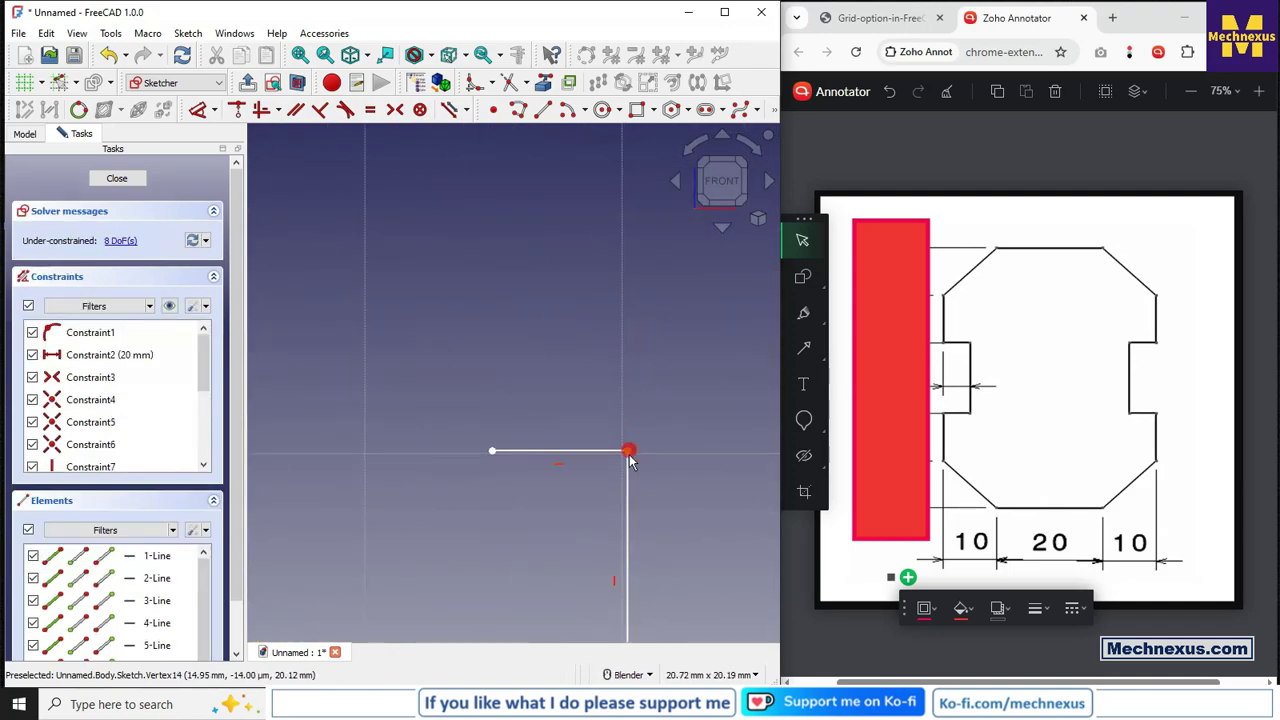
scroll(630, 458, "up", 3)
scroll(581, 388, "down", 3)
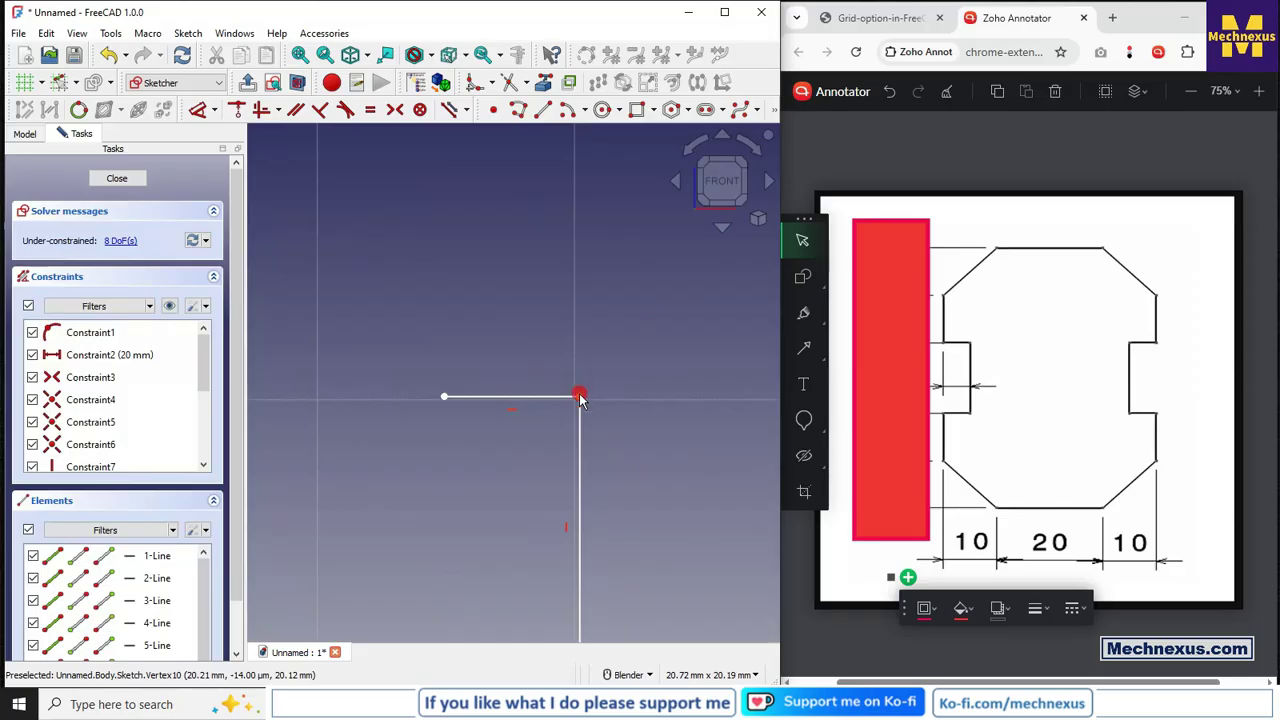
left_click_drag(580, 400, 577, 400)
scroll(577, 395, "down", 4)
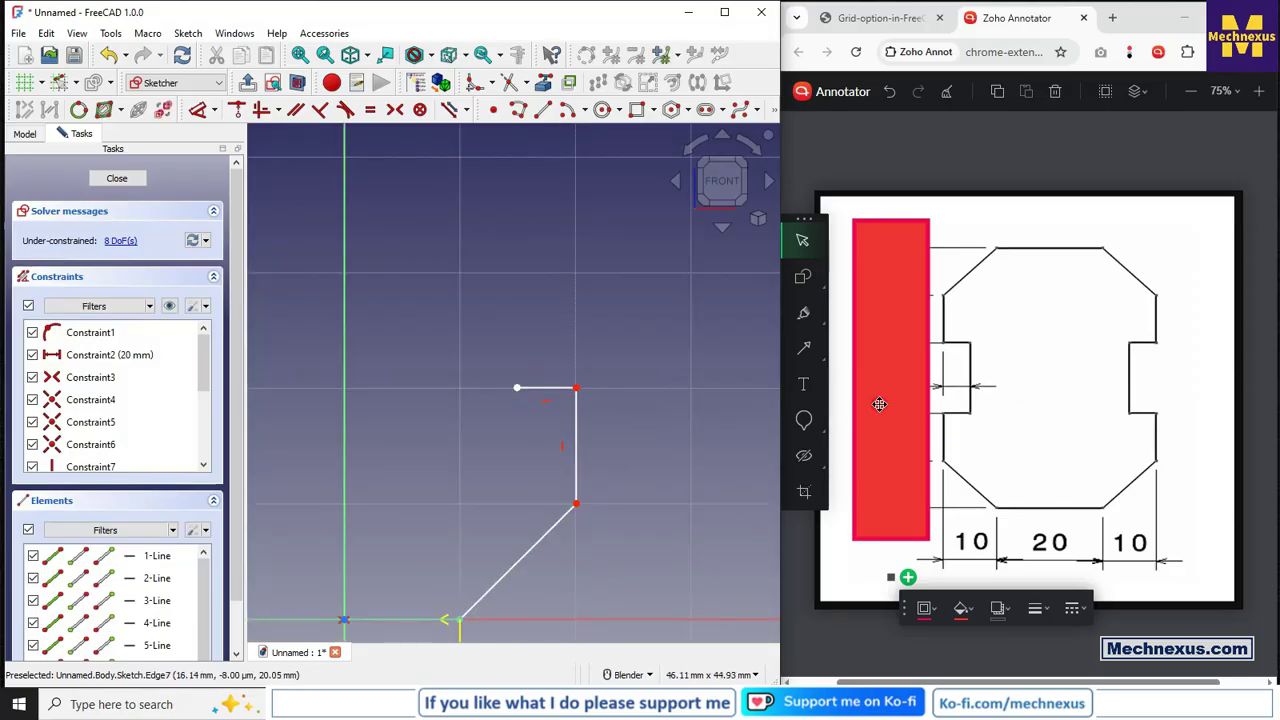
Step: Move the profile's upper-left corner onto the grid intersection at about (-20, 20) mm
scroll(588, 392, "down", 3)
scroll(404, 392, "up", 3)
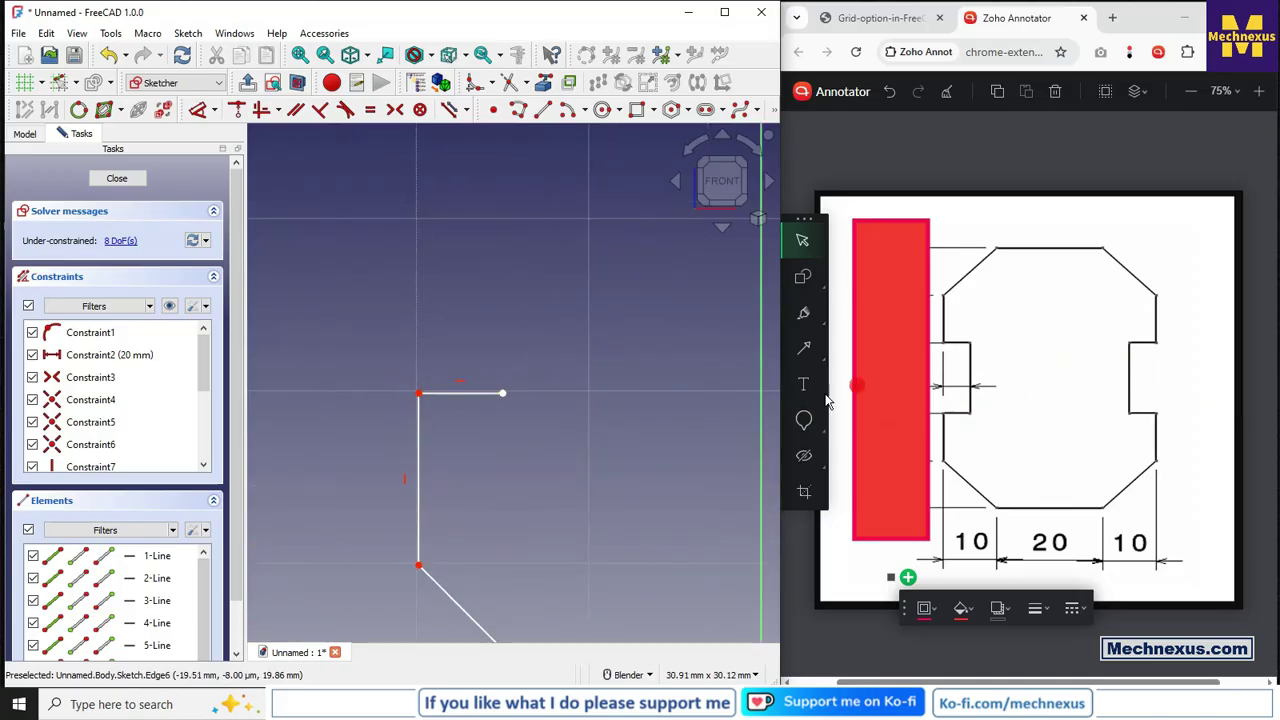
scroll(310, 352, "up", 3)
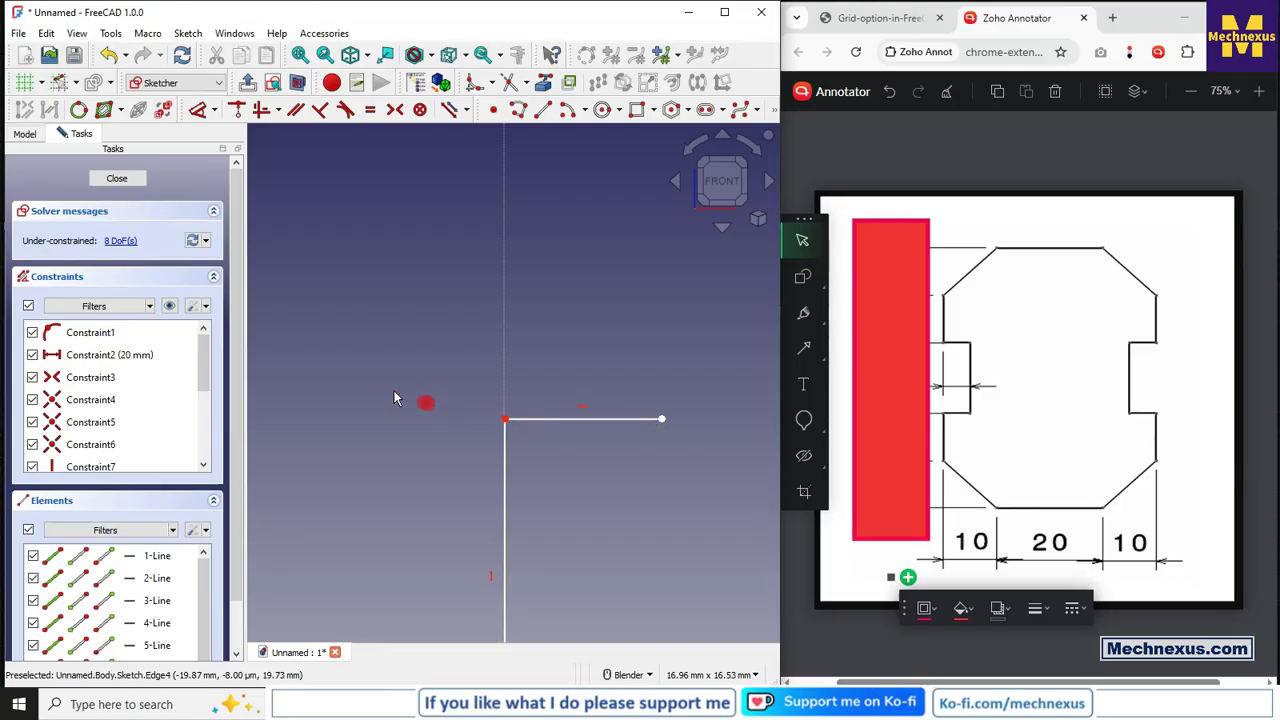
scroll(366, 391, "down", 3)
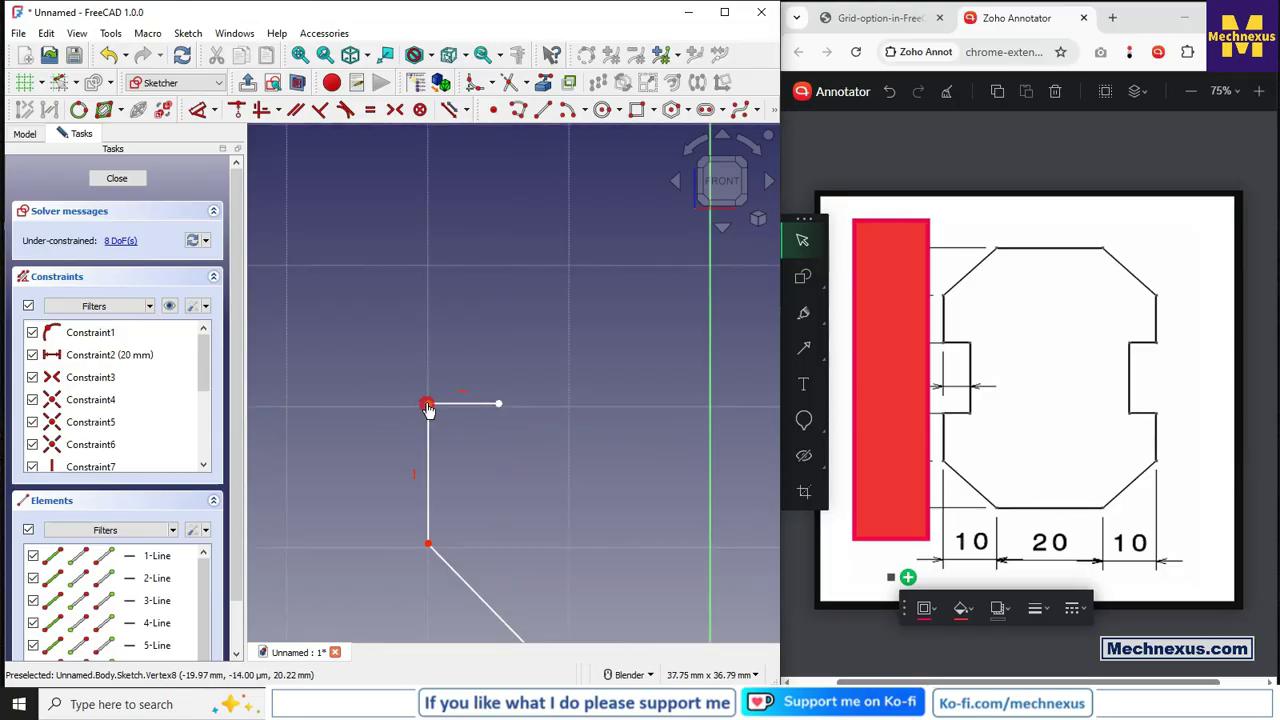
left_click_drag(427, 404, 428, 407)
scroll(365, 386, "down", 3)
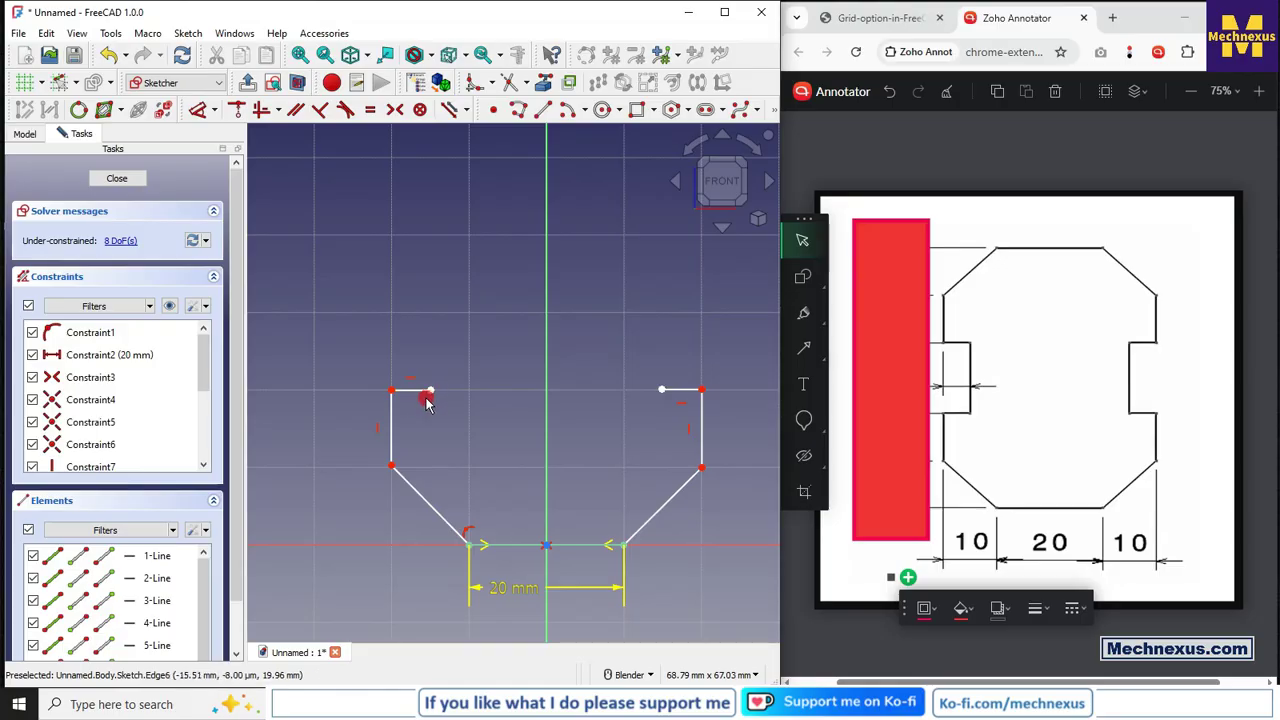
Step: Sketch a vertical notch line about 10 mm long upward from the inner end of each short horizontal line
scroll(428, 396, "up", 3)
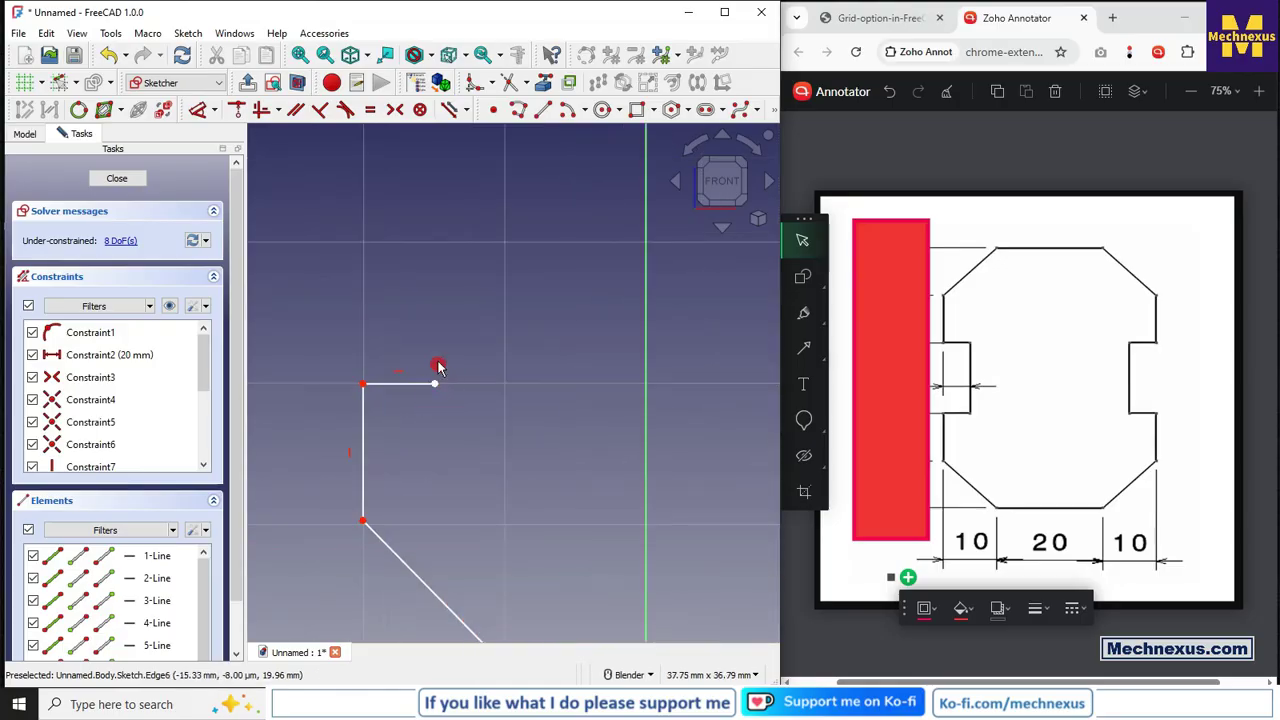
scroll(437, 350, "down", 3)
left_click(543, 110)
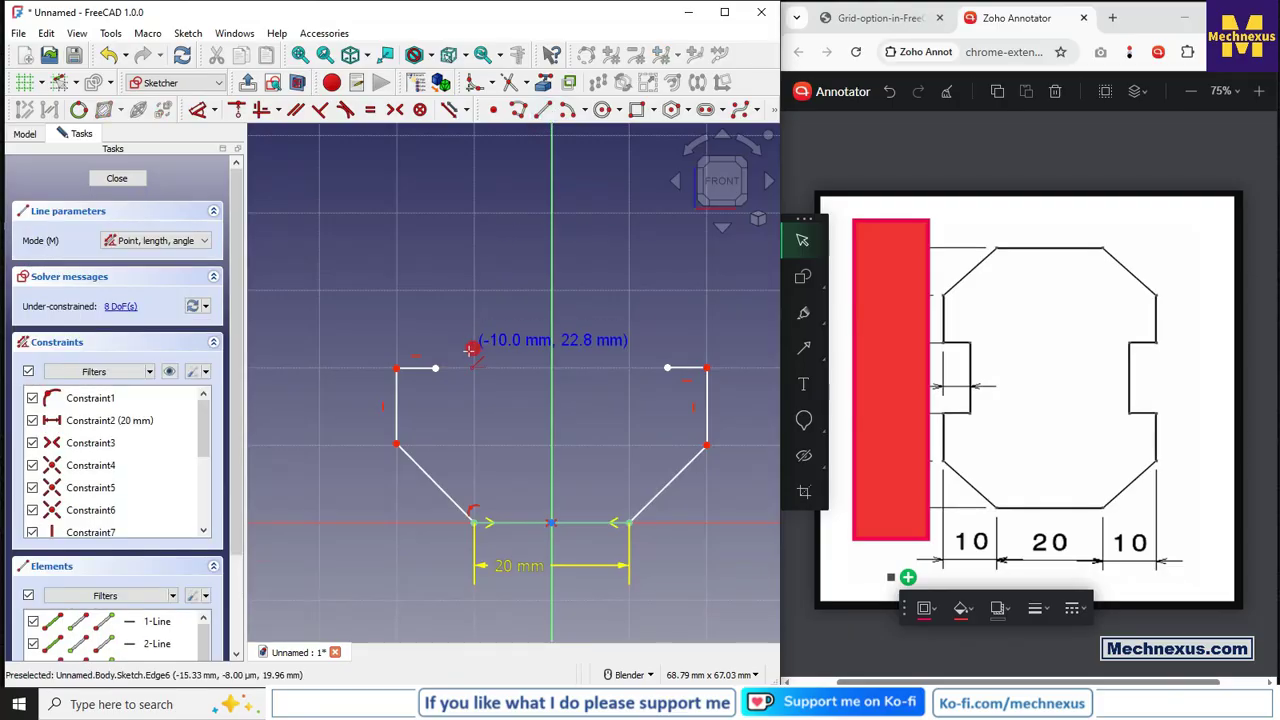
left_click(435, 368)
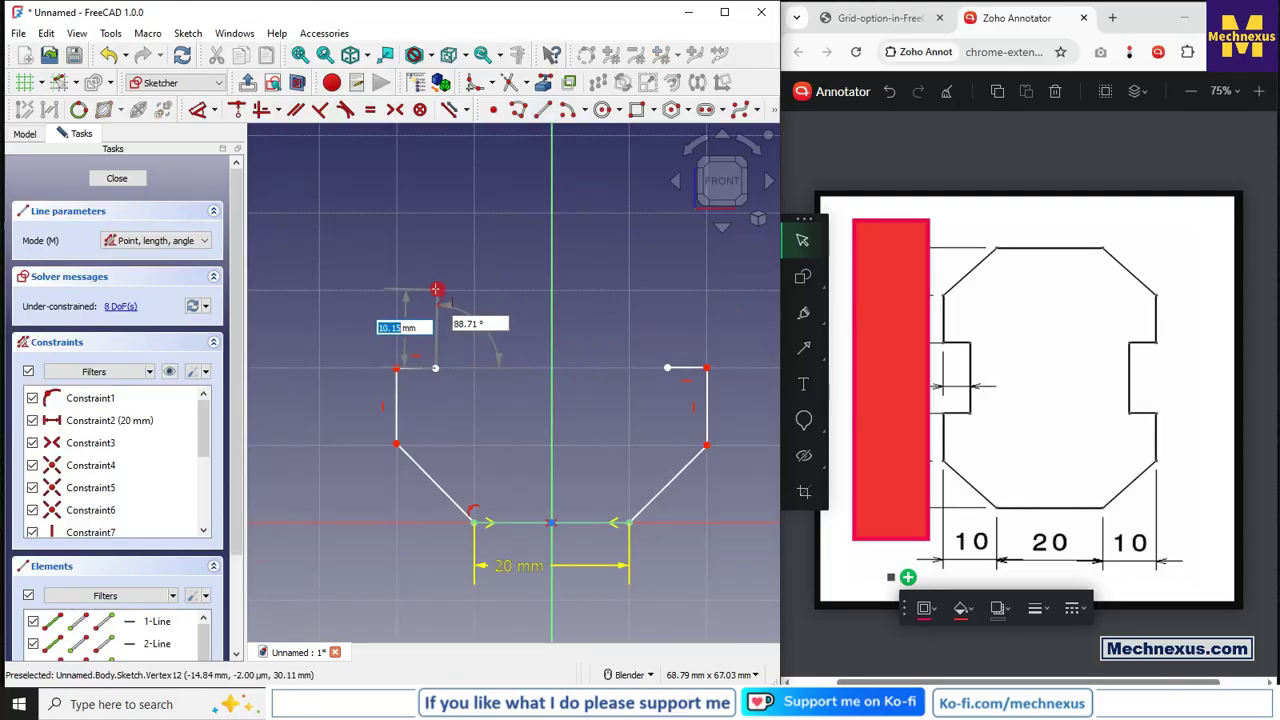
left_click(436, 289)
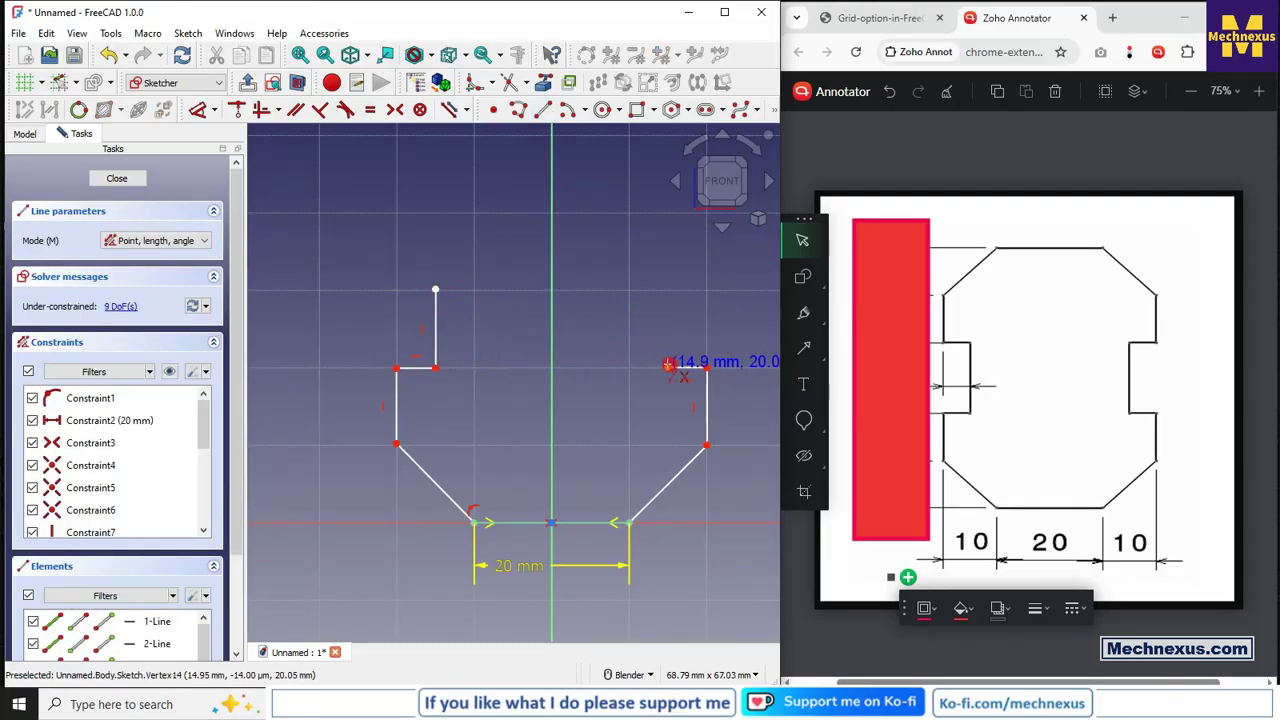
left_click(668, 368)
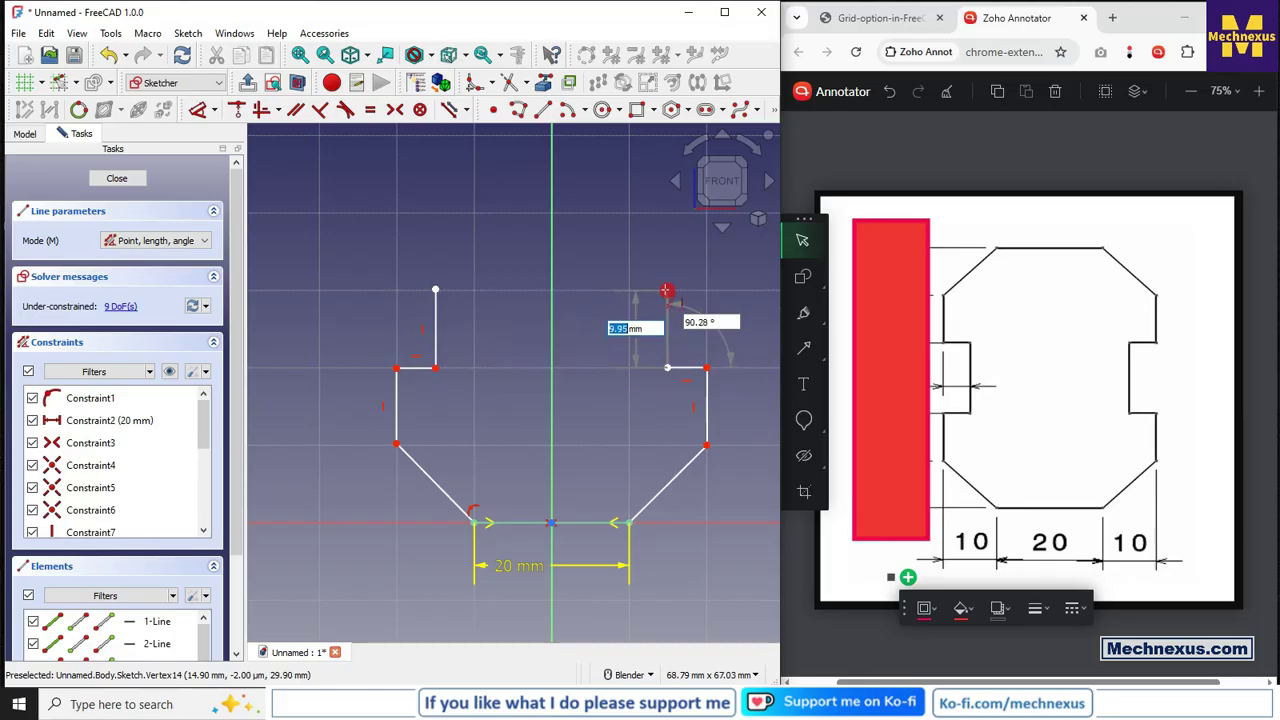
left_click(665, 290)
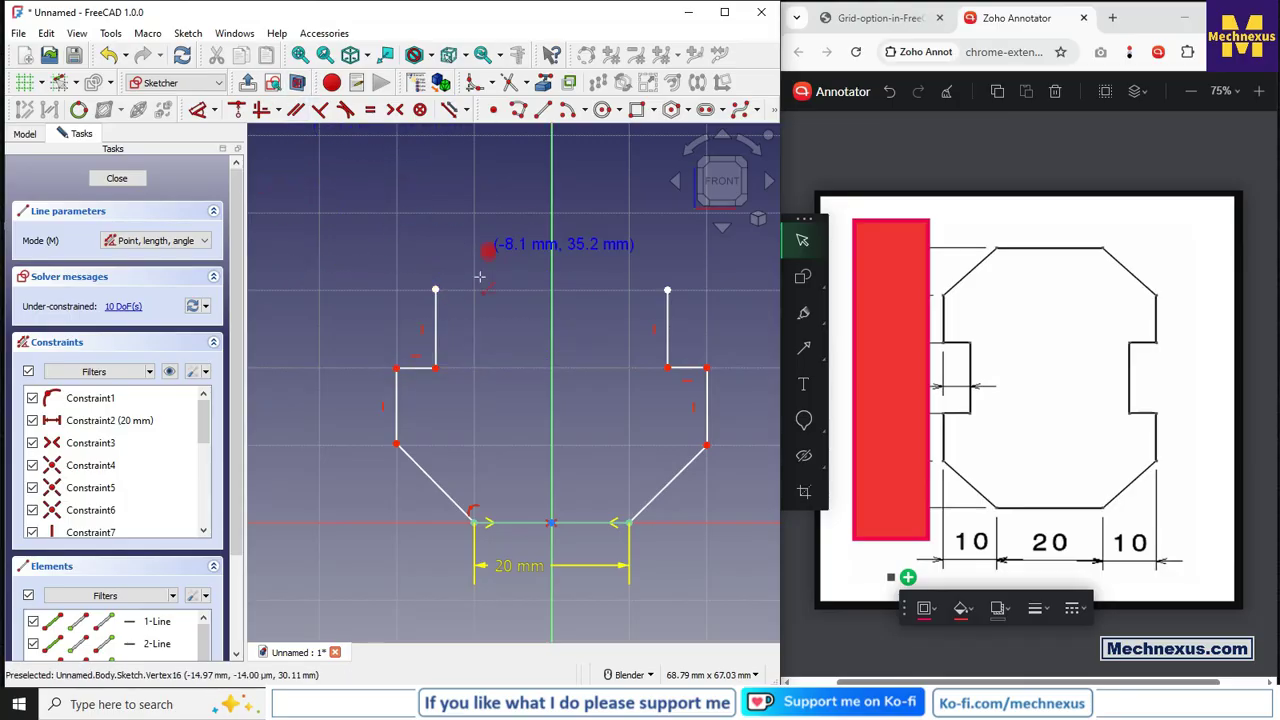
Step: Sketch a horizontal line about 5 mm long outward from the upper end of each notch line, starting with the left one
scroll(401, 304, "up", 5)
scroll(440, 315, "down", 2)
key("Escape")
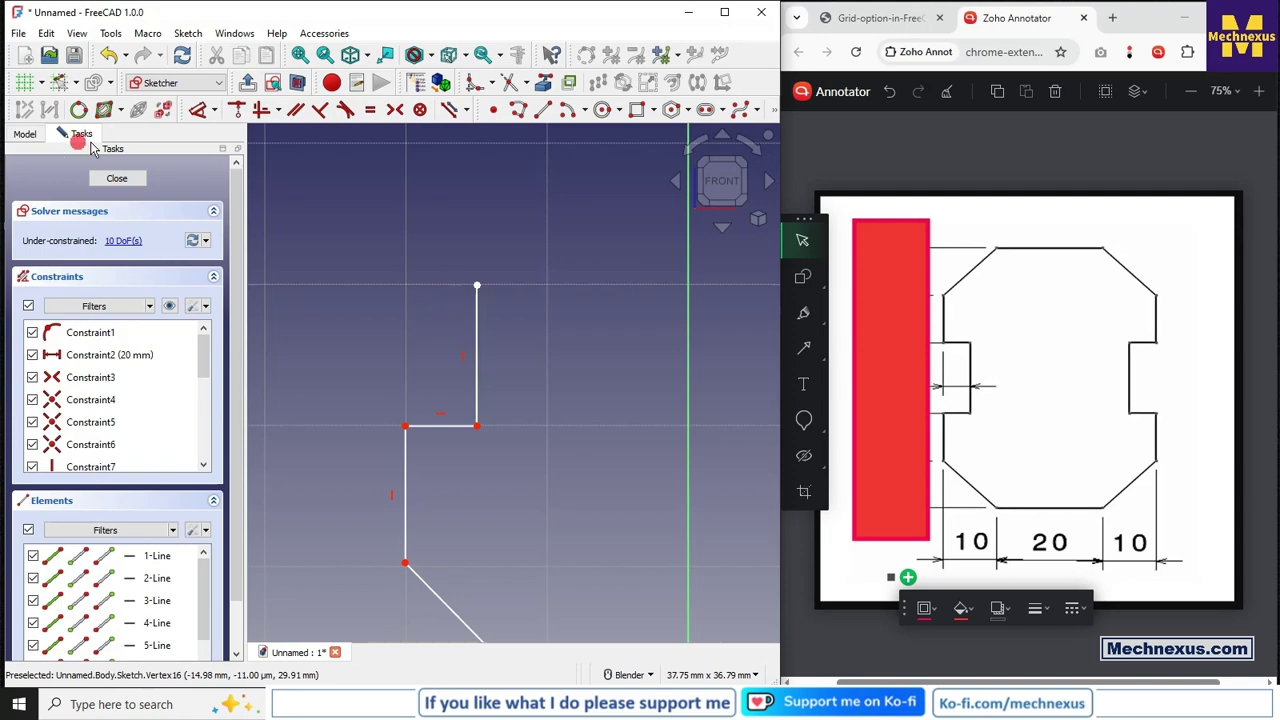
left_click(543, 109)
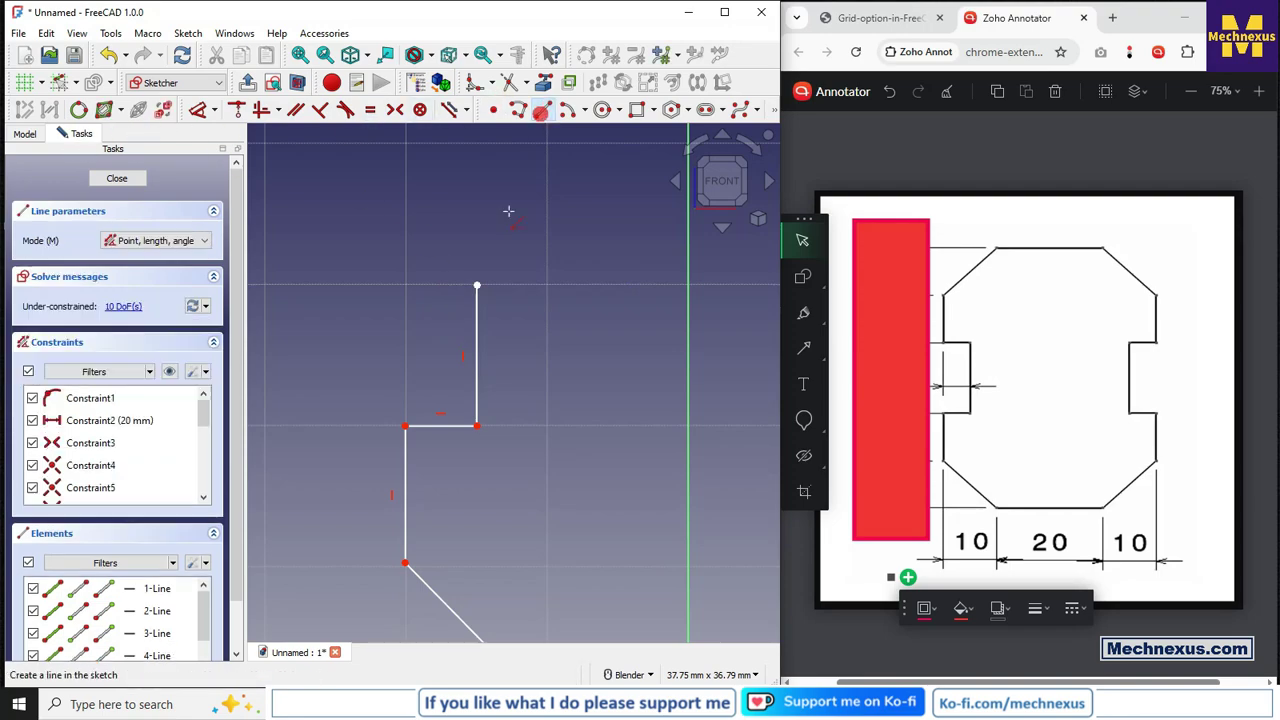
left_click(478, 284)
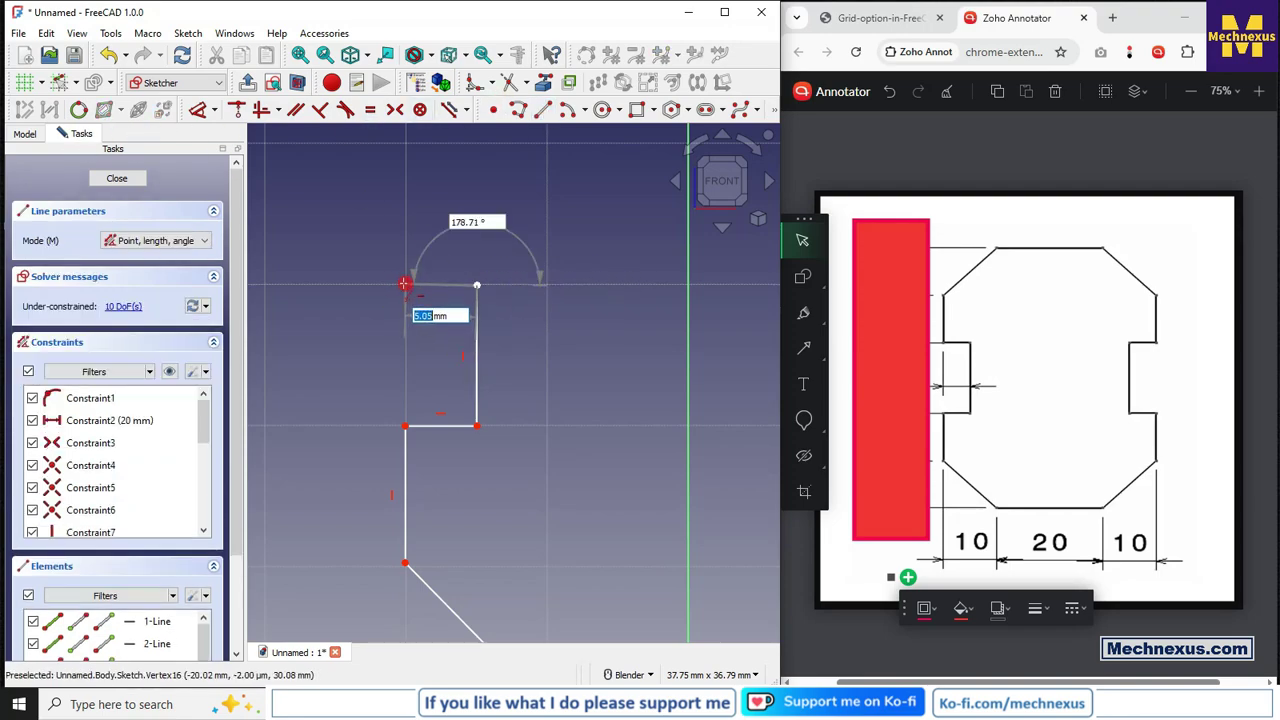
left_click(404, 284)
scroll(523, 329, "down", 3)
scroll(509, 290, "up", 3)
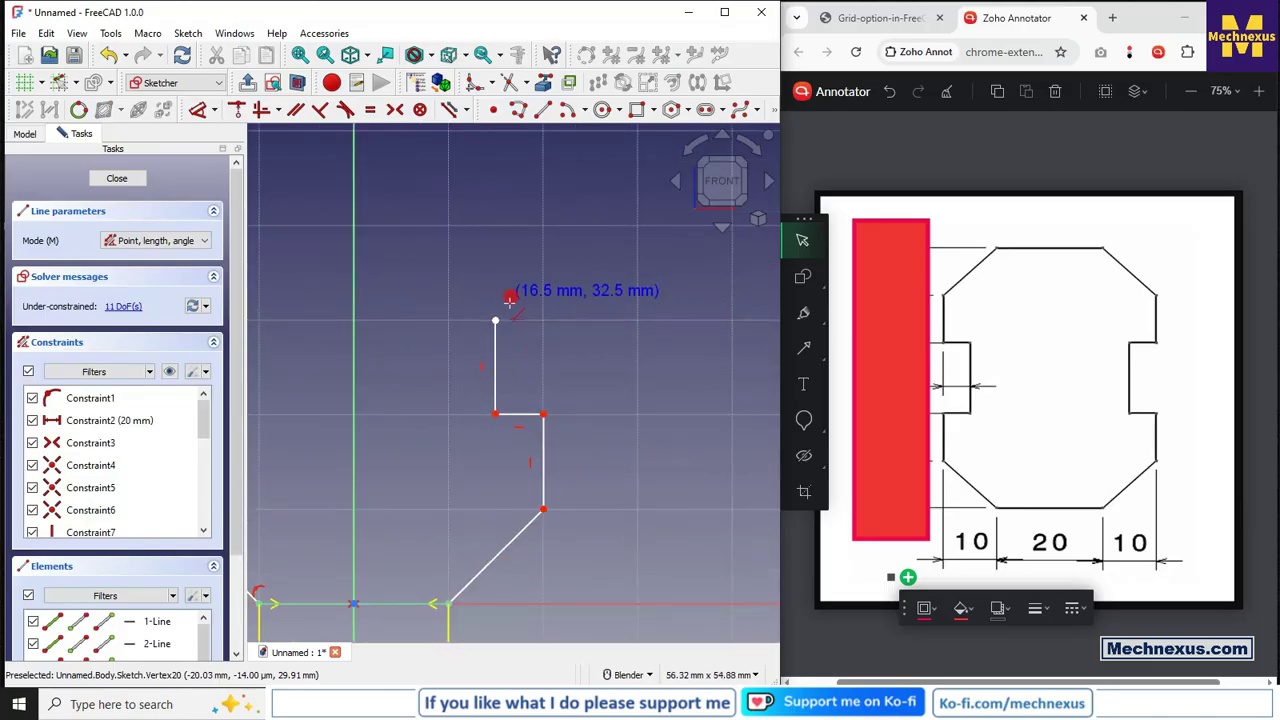
left_click(497, 319)
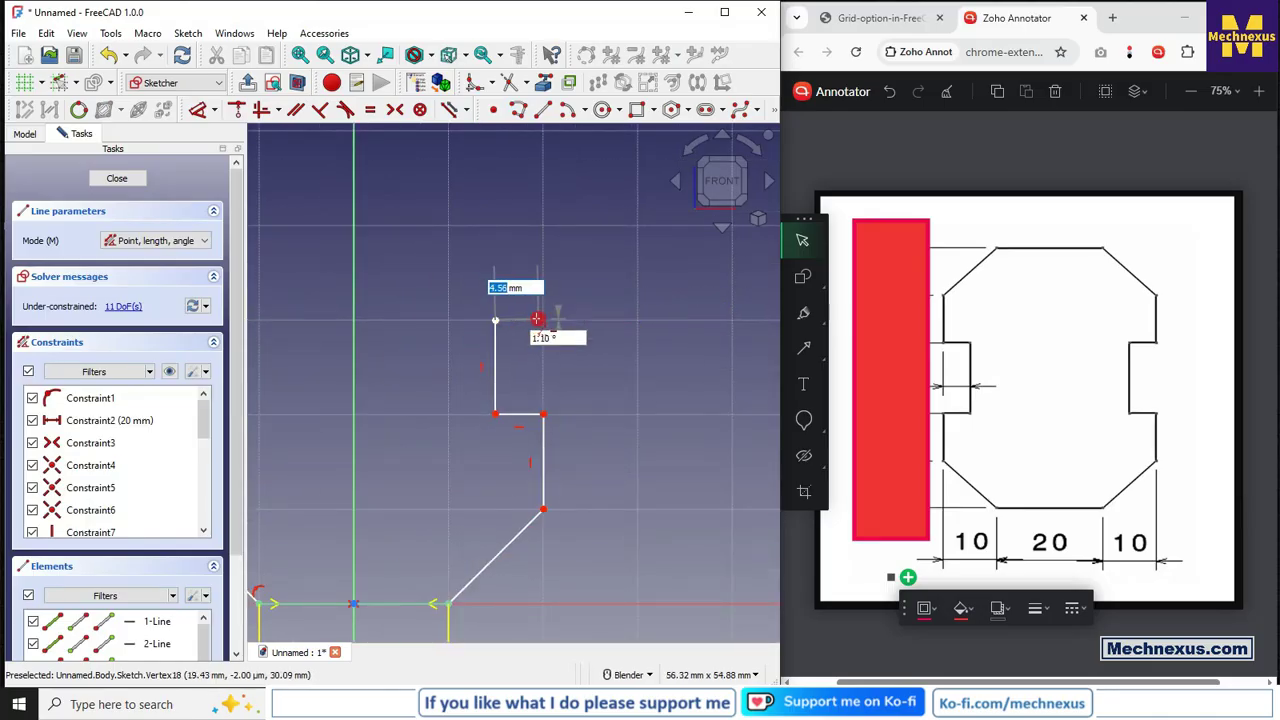
left_click(543, 319)
scroll(600, 390, "down", 3)
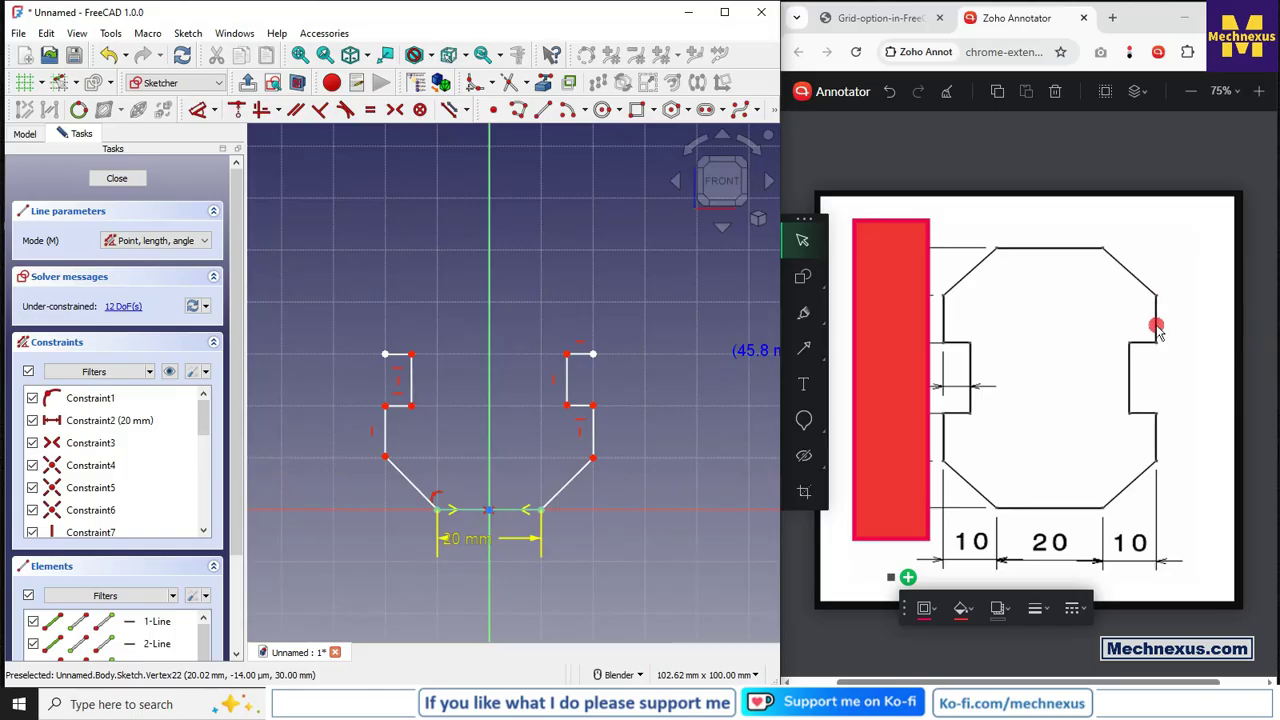
Step: Sketch a vertical line about 10 mm long upward from the outer end of each upper notch edge
scroll(388, 342, "up", 2)
left_click(385, 358)
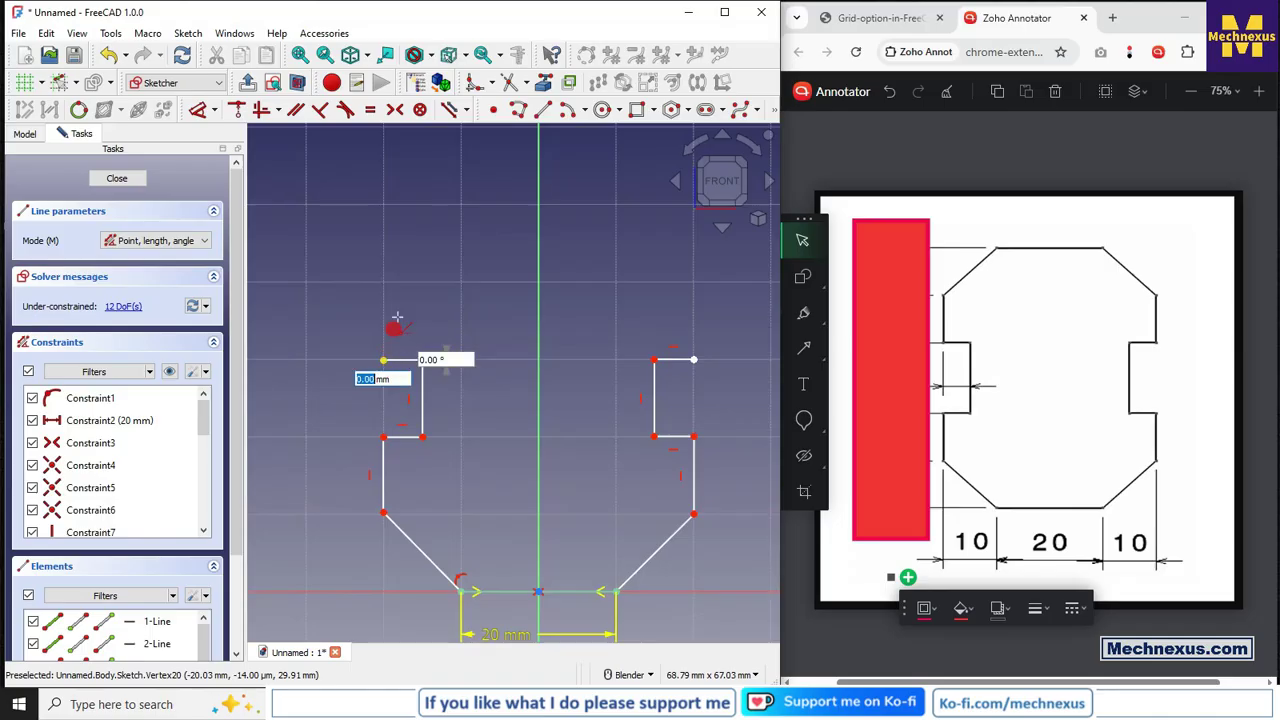
left_click(383, 281)
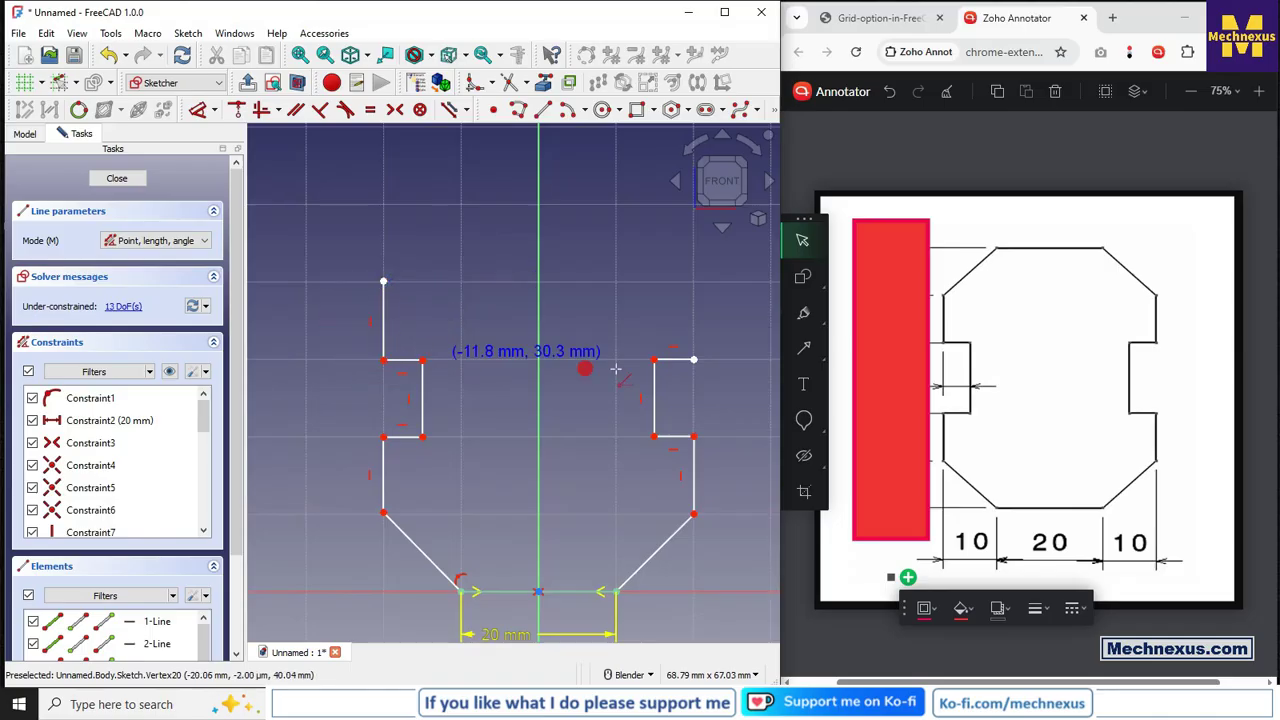
left_click(693, 359)
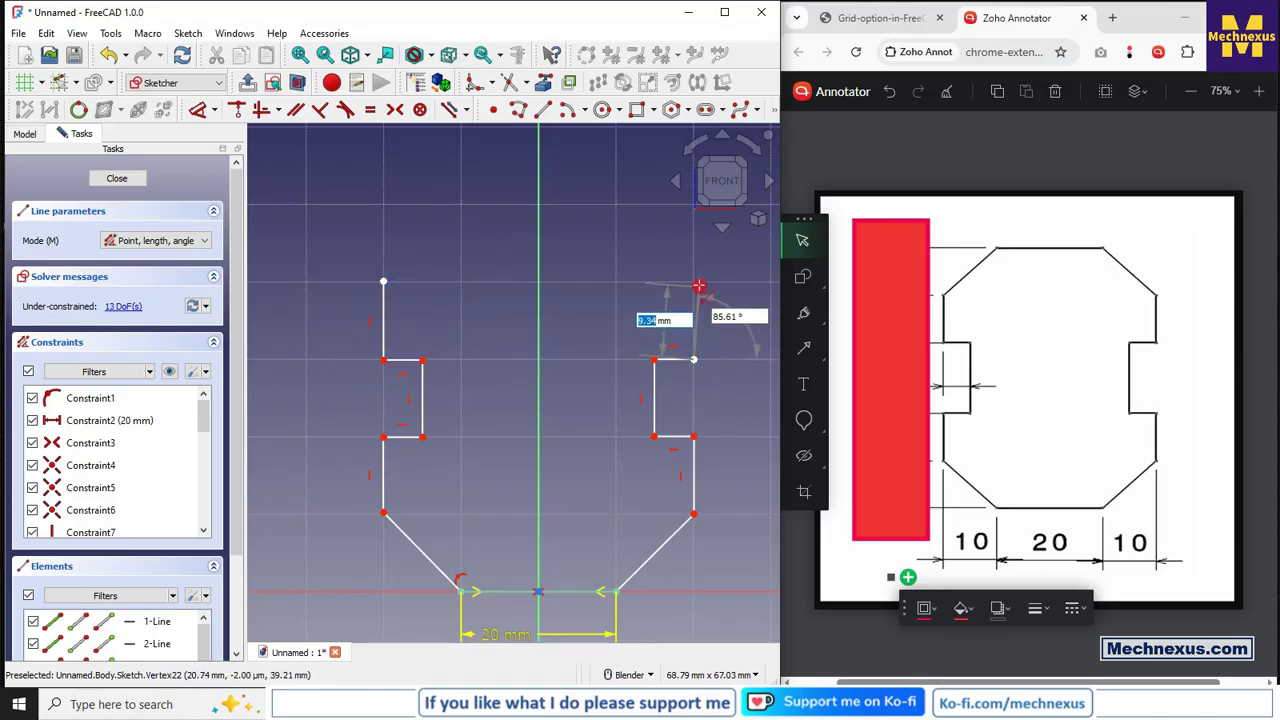
left_click(695, 281)
scroll(622, 372, "down", 1)
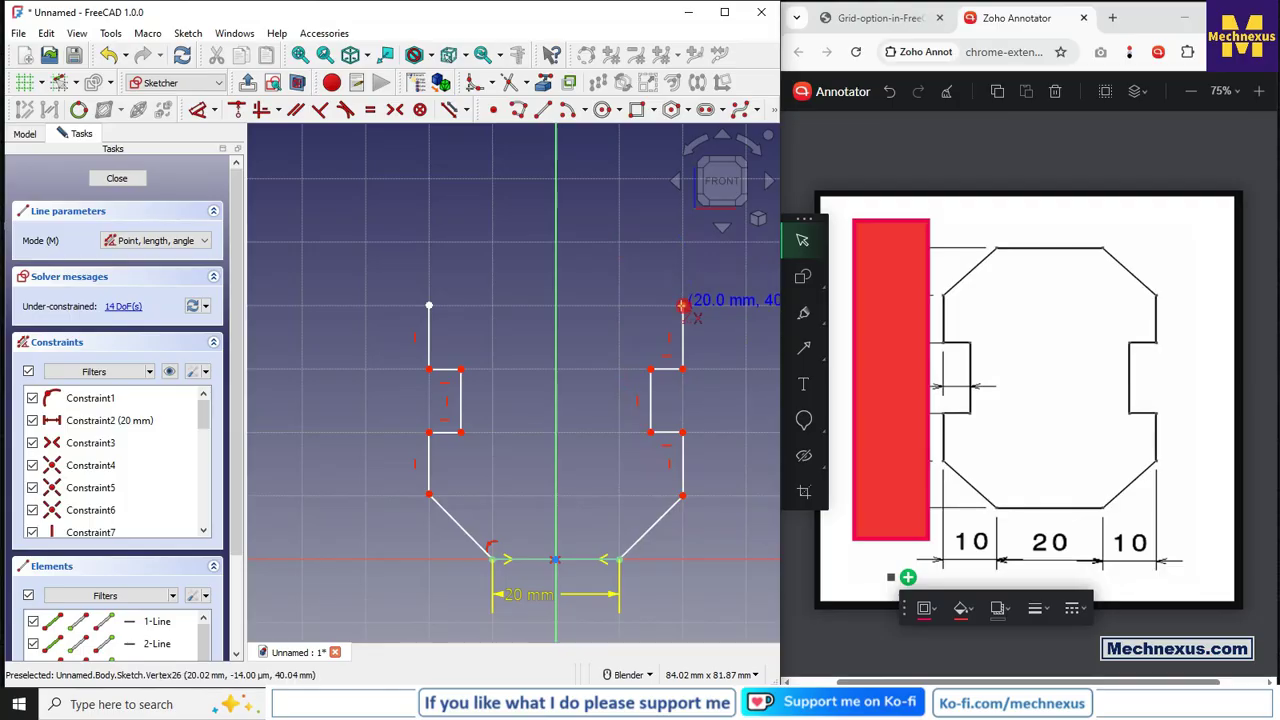
Step: Sketch inward diagonals from the tops of the upper vertical lines to the grid intersections at about (10, 50) and (-10, 50) mm
left_click(682, 305)
left_click(621, 240)
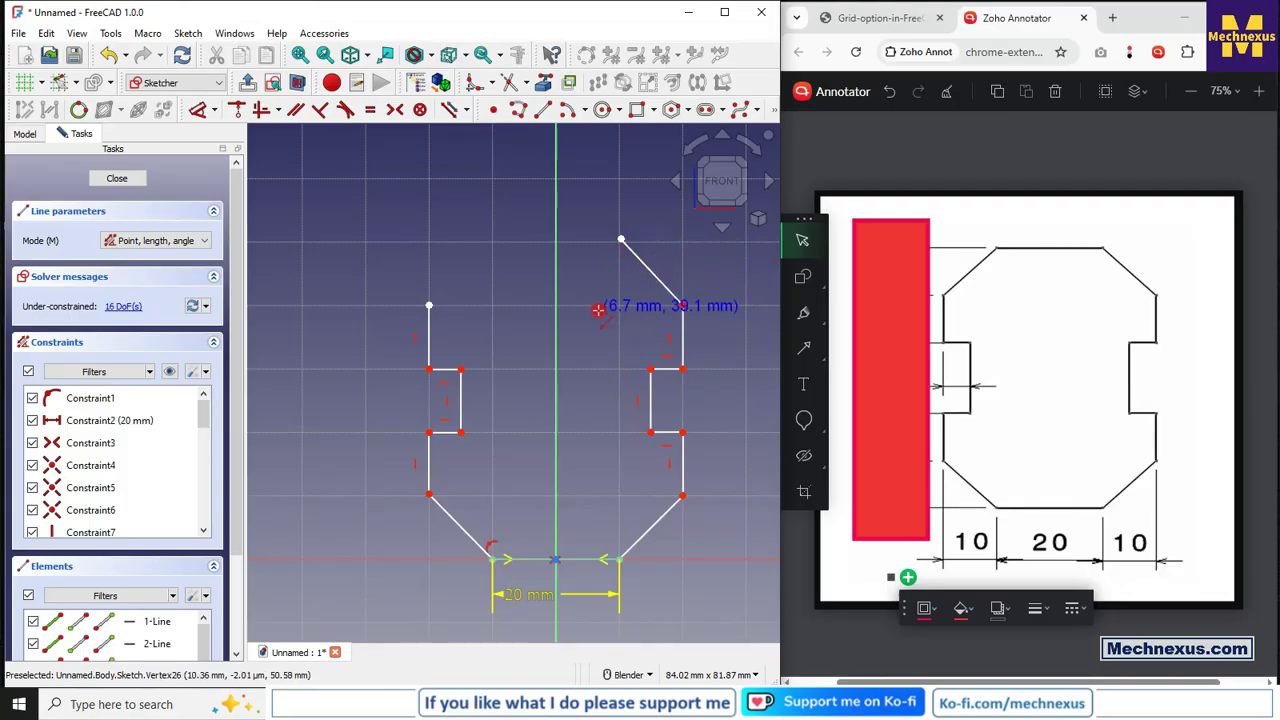
left_click(429, 305)
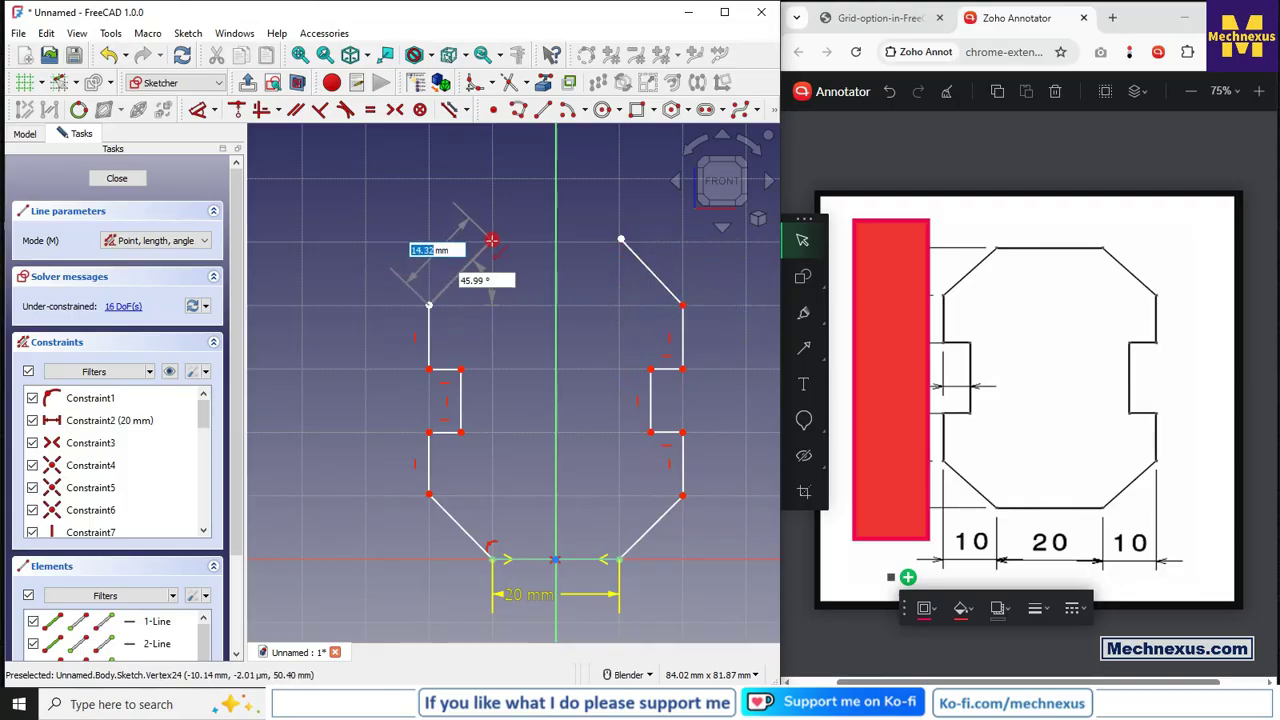
left_click(491, 240)
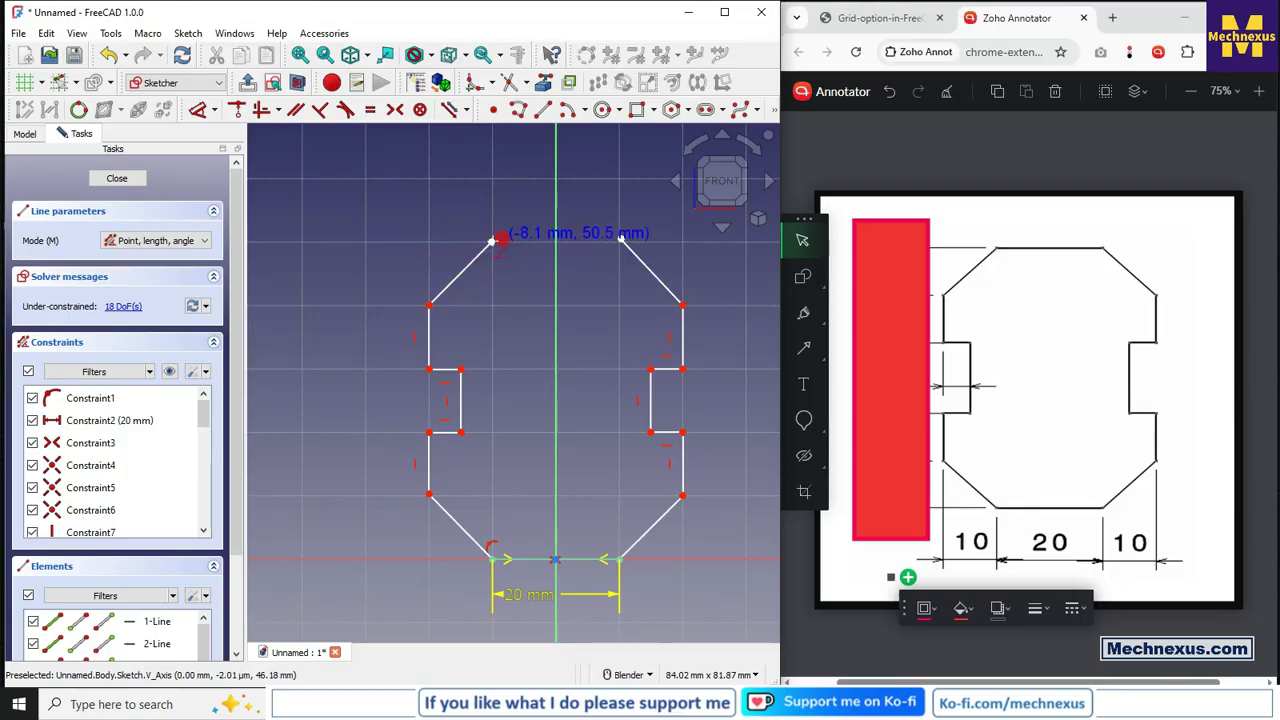
Step: Close the profile with a horizontal line about 20 mm long joining the upper ends of the two diagonals
left_click(491, 240)
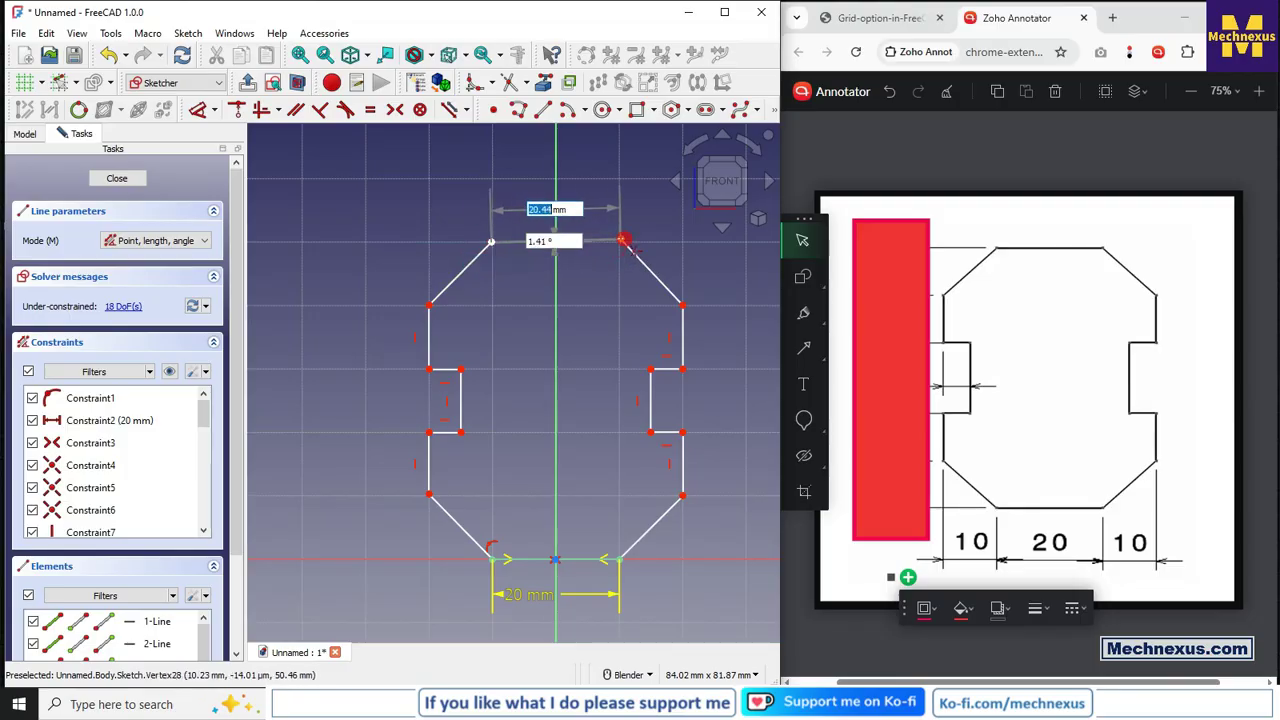
left_click(623, 243)
right_click(585, 310)
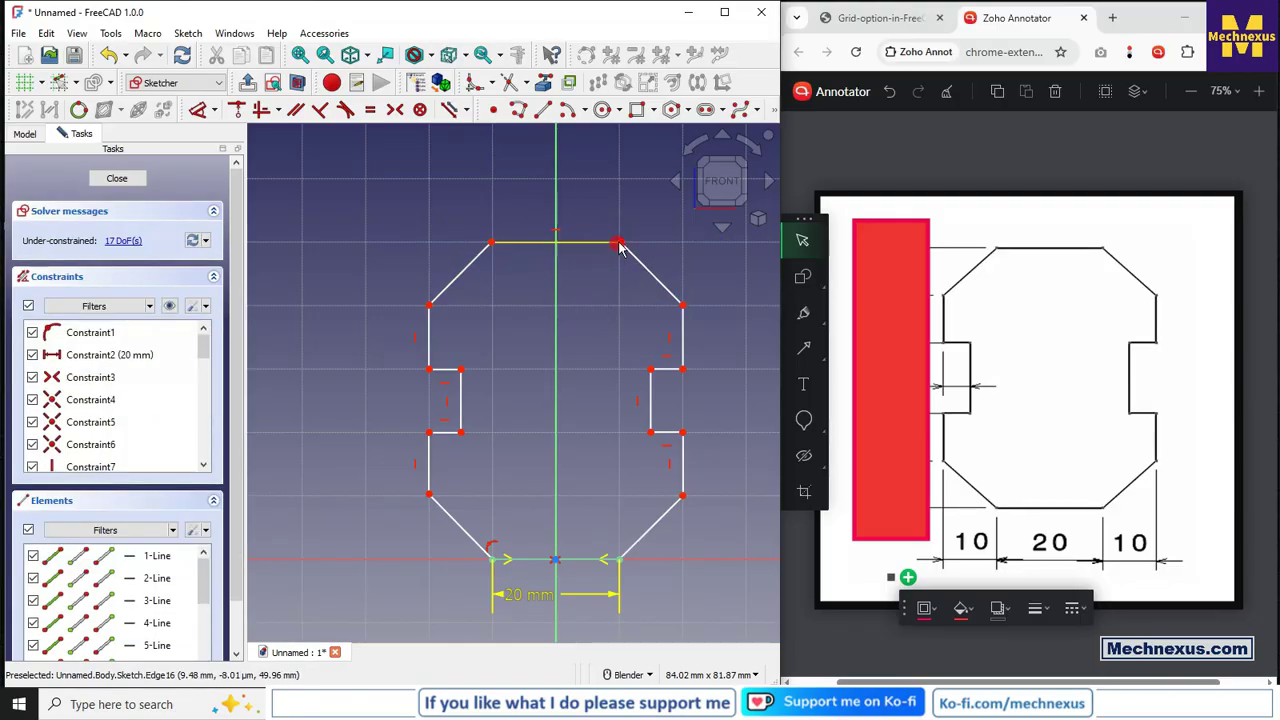
scroll(615, 247, "up", 3)
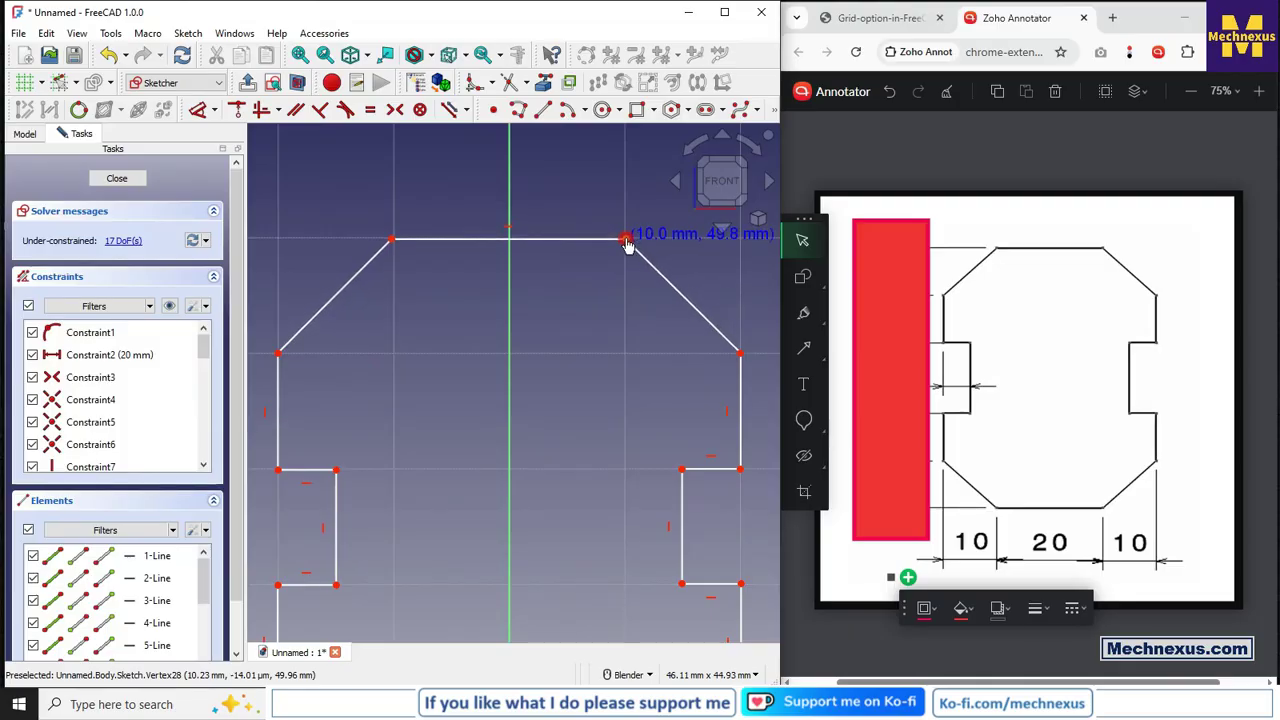
scroll(500, 263, "down", 5)
scroll(471, 309, "up", 2)
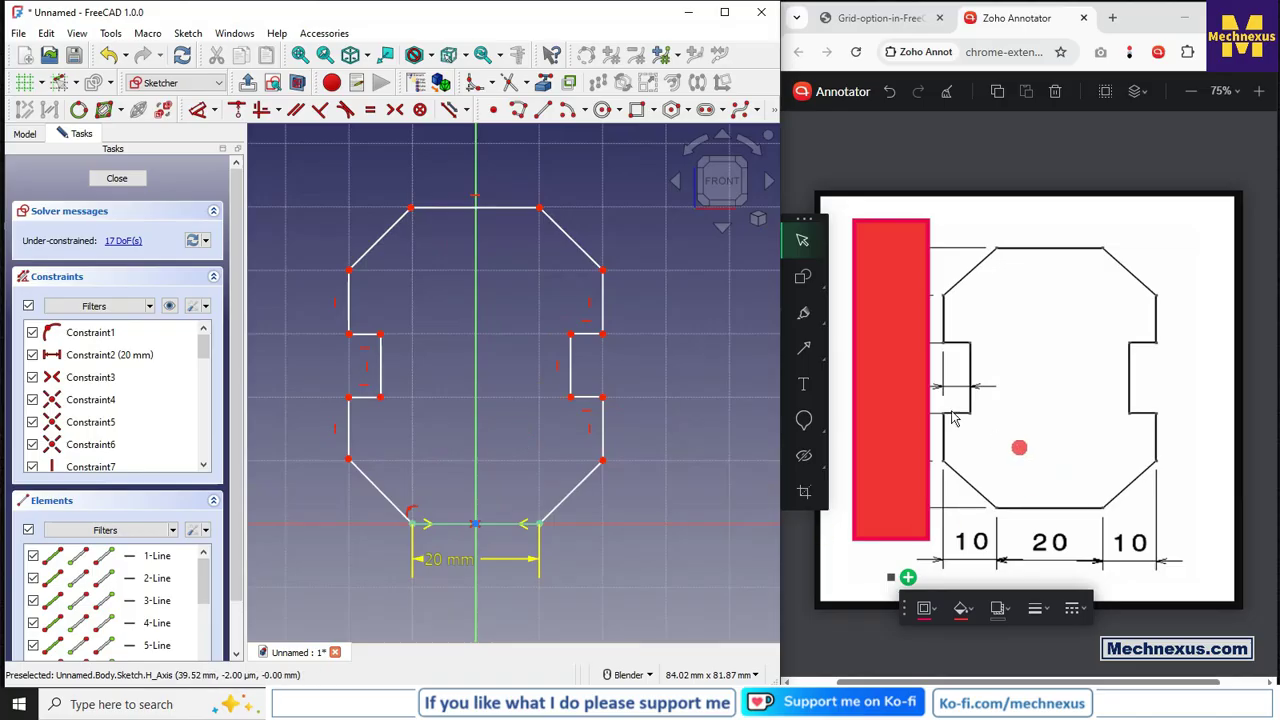
Step: Switch to Zoho Annotator and clear all annotations covering the reference drawing
left_click(874, 381)
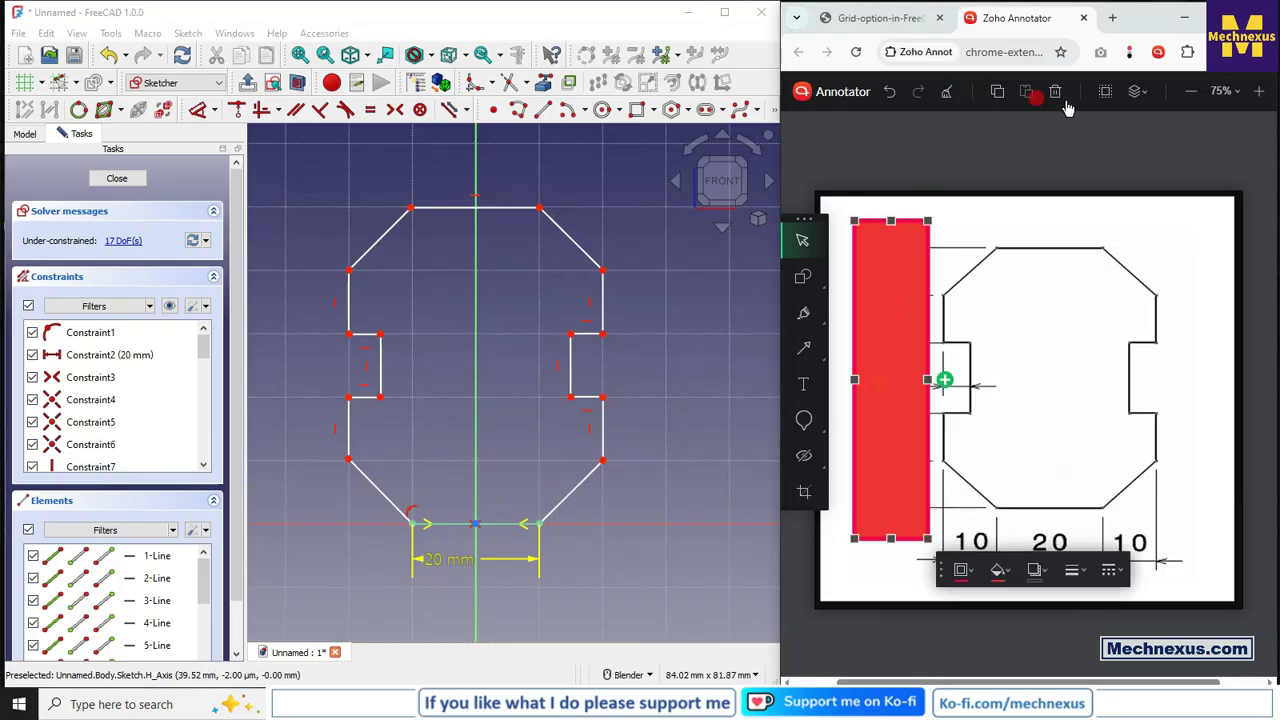
left_click(948, 93)
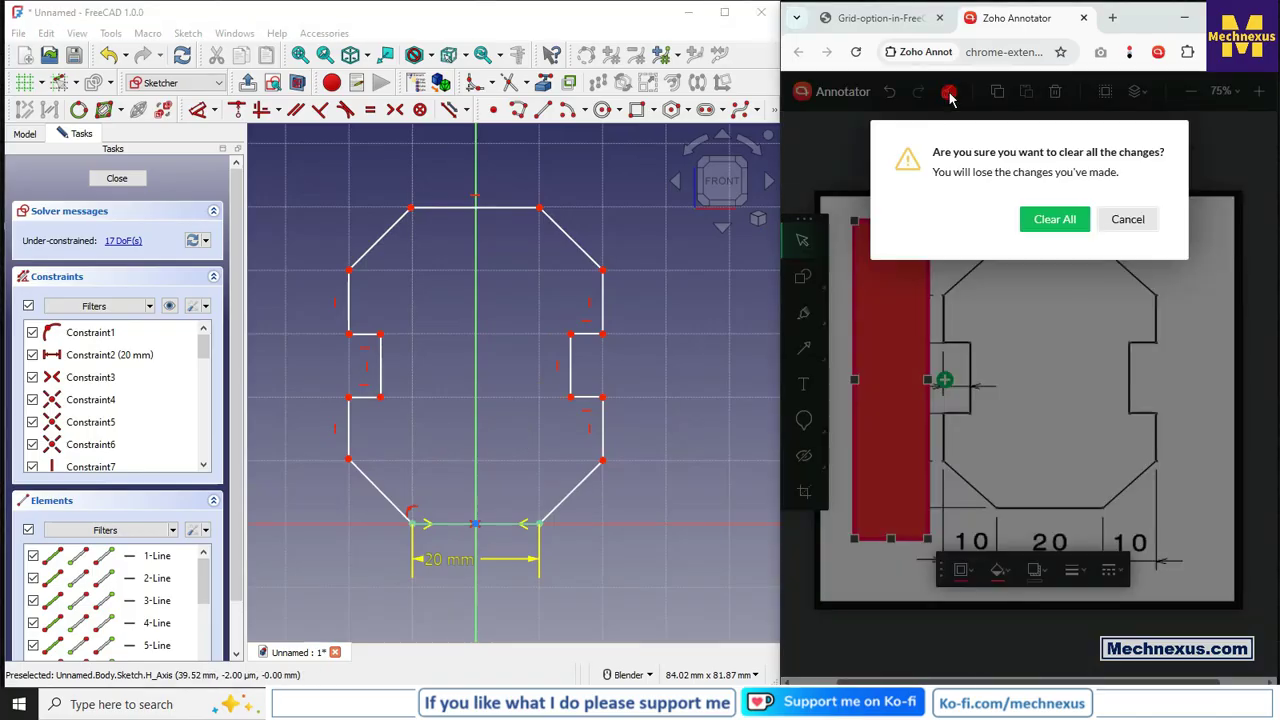
left_click(1050, 221)
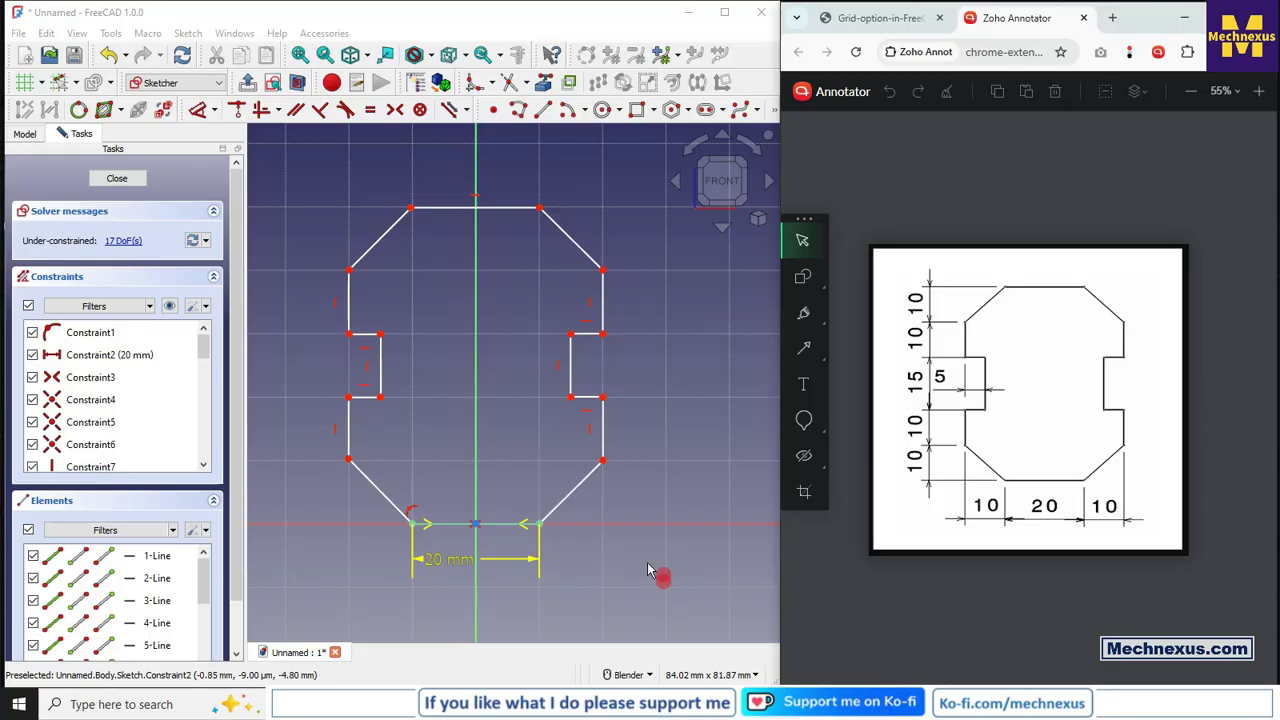
Step: In FreeCAD, turn on grid auto spacing and examine how the sketch grid adapts at different zoom levels
left_click(41, 82)
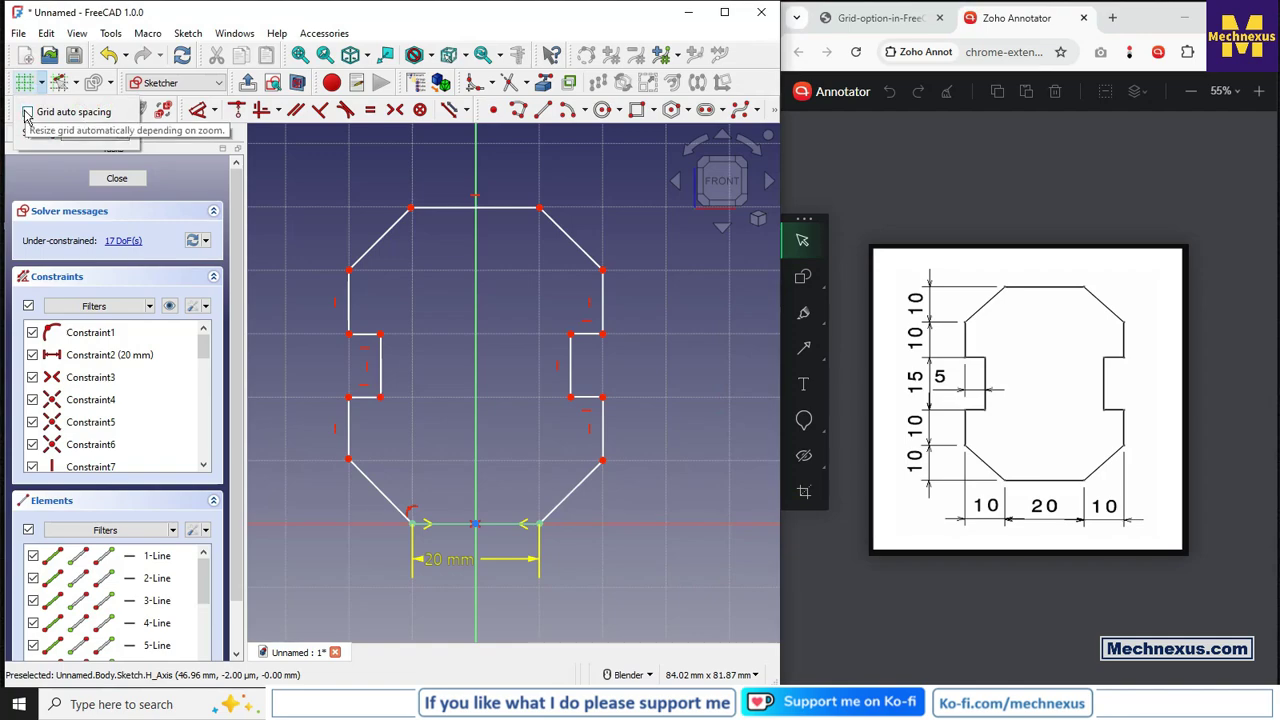
left_click(275, 195)
scroll(478, 306, "down", 5)
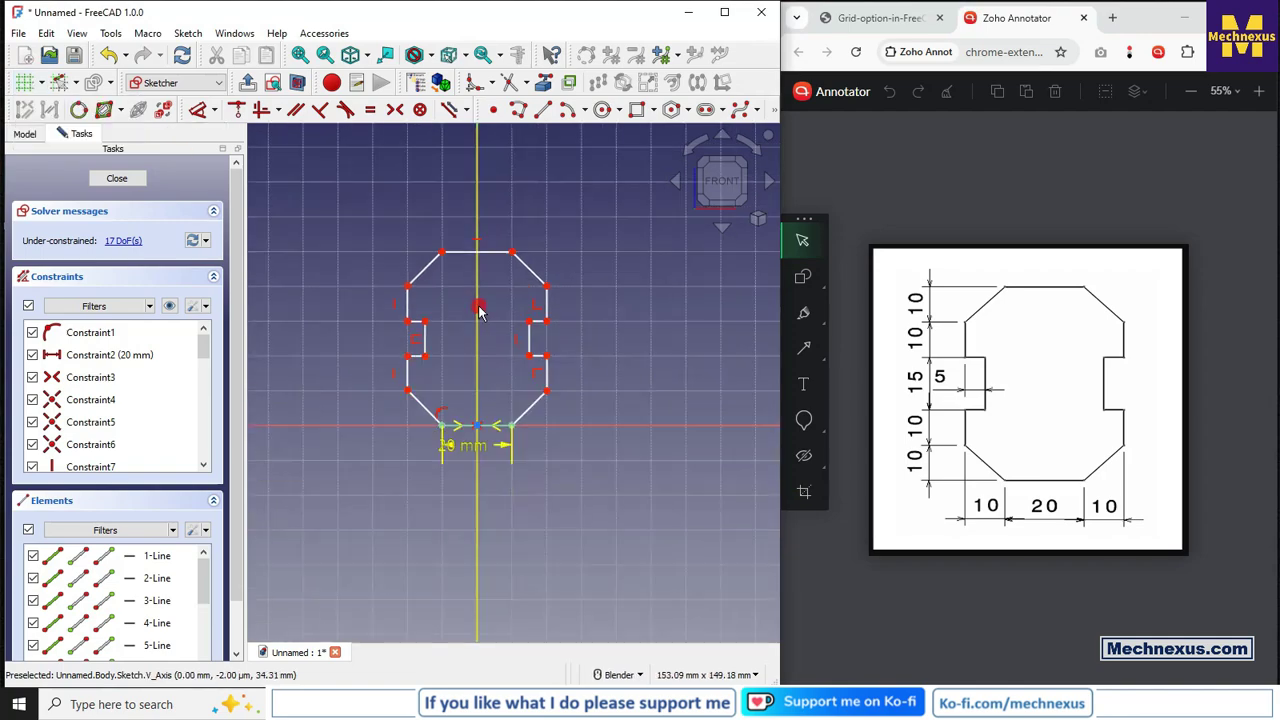
left_click(42, 85)
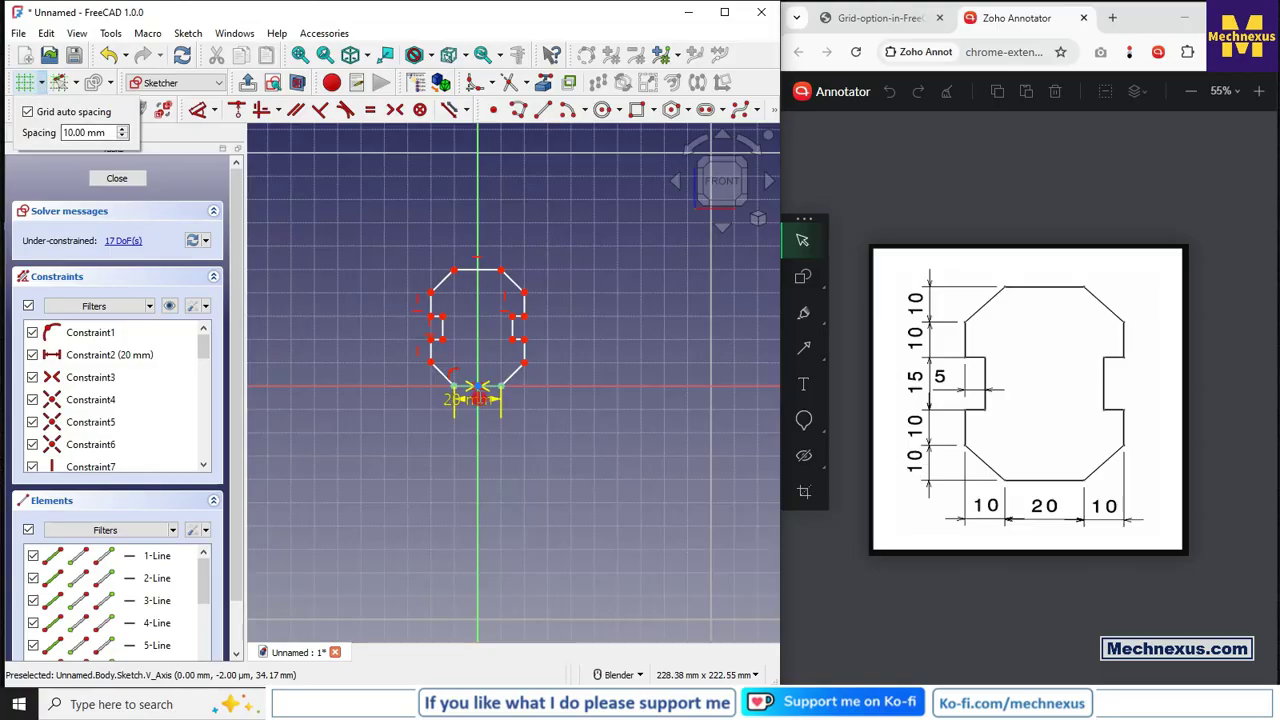
left_click(478, 333)
scroll(470, 340, "down", 6)
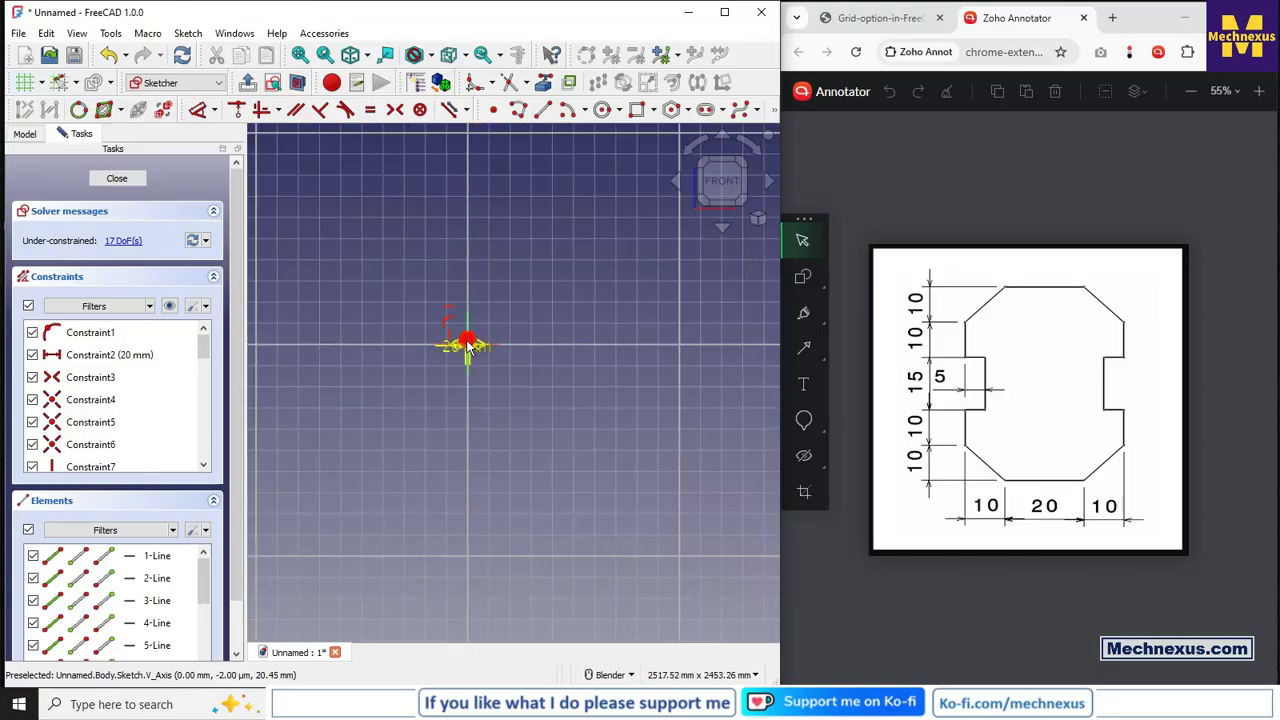
scroll(468, 345, "up", 3)
scroll(468, 345, "up", 5)
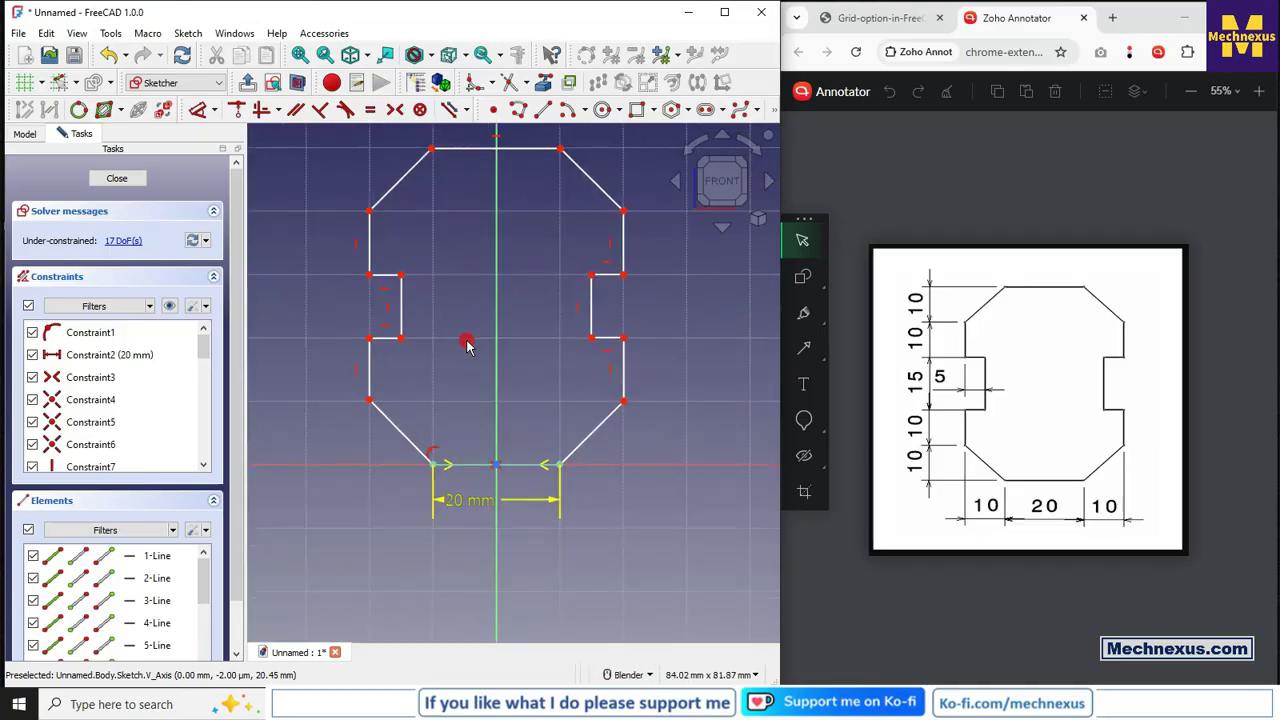
Step: Turn off grid auto spacing for the sketch and view the fixed 10 mm grid
left_click(41, 84)
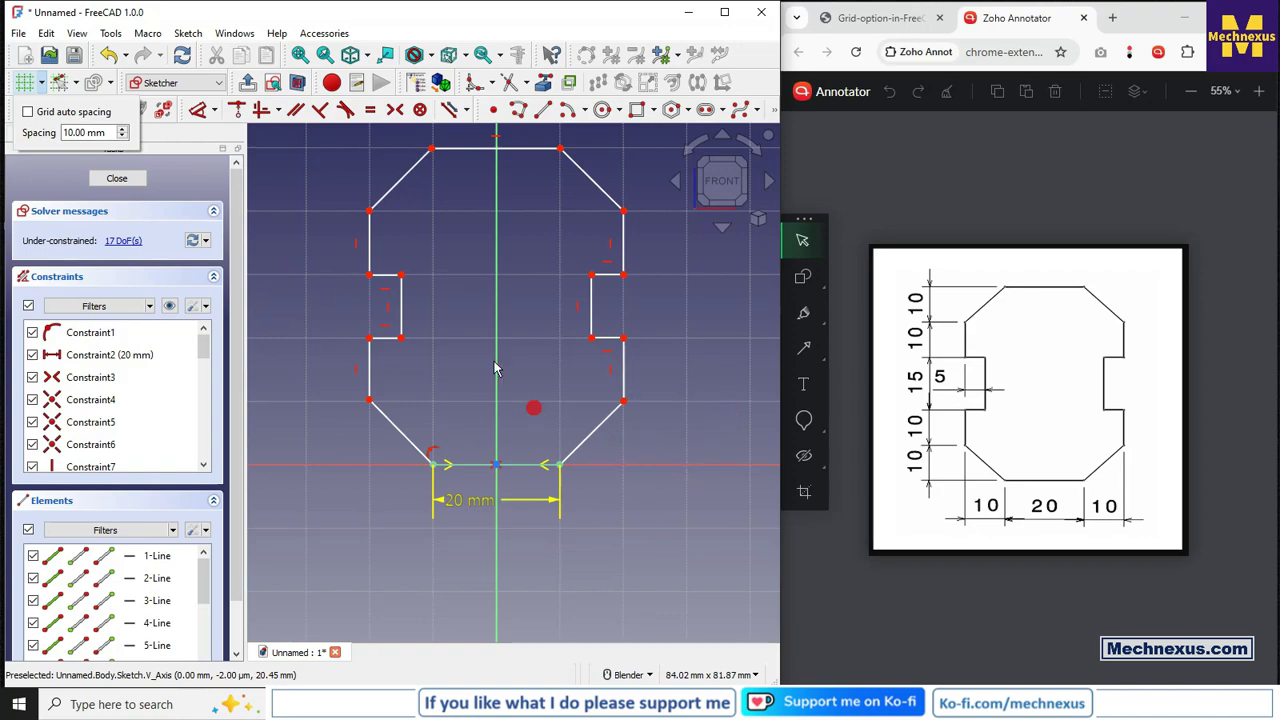
scroll(530, 368, "down", 2)
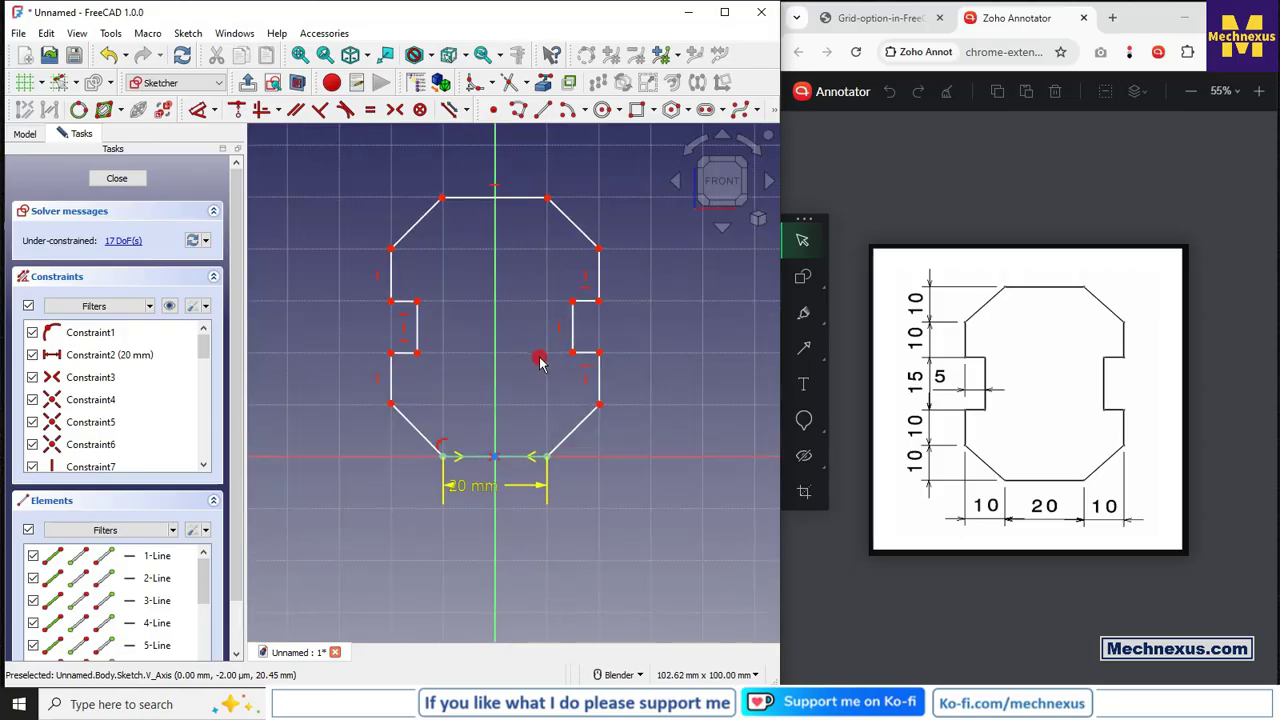